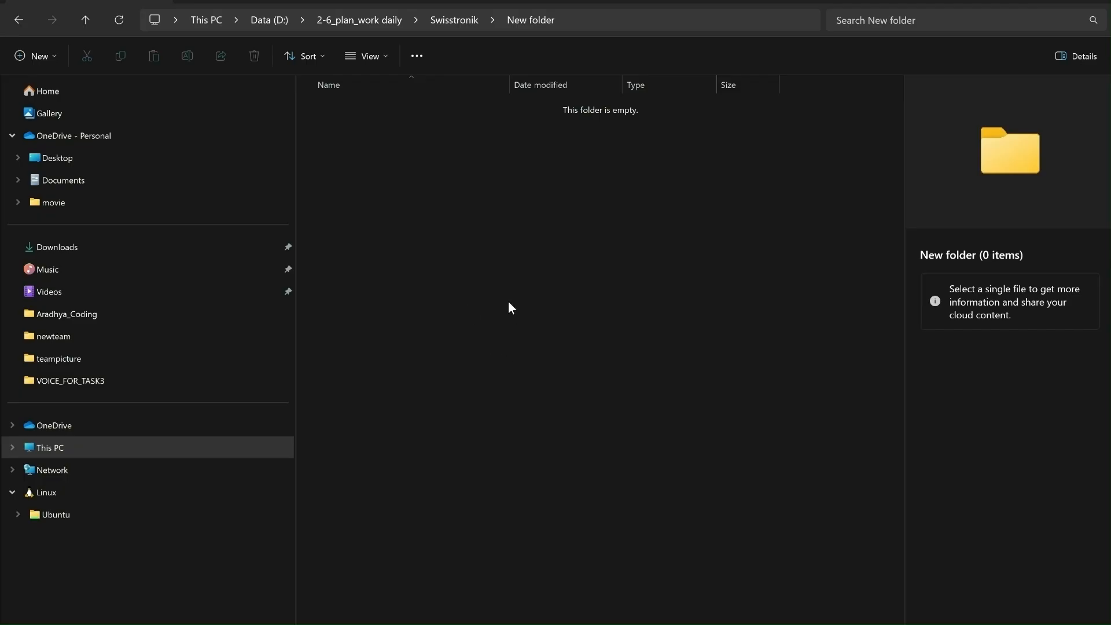
Open a PowerShell terminal inside the empty New folder under Swisstronik.
right_click(542, 324)
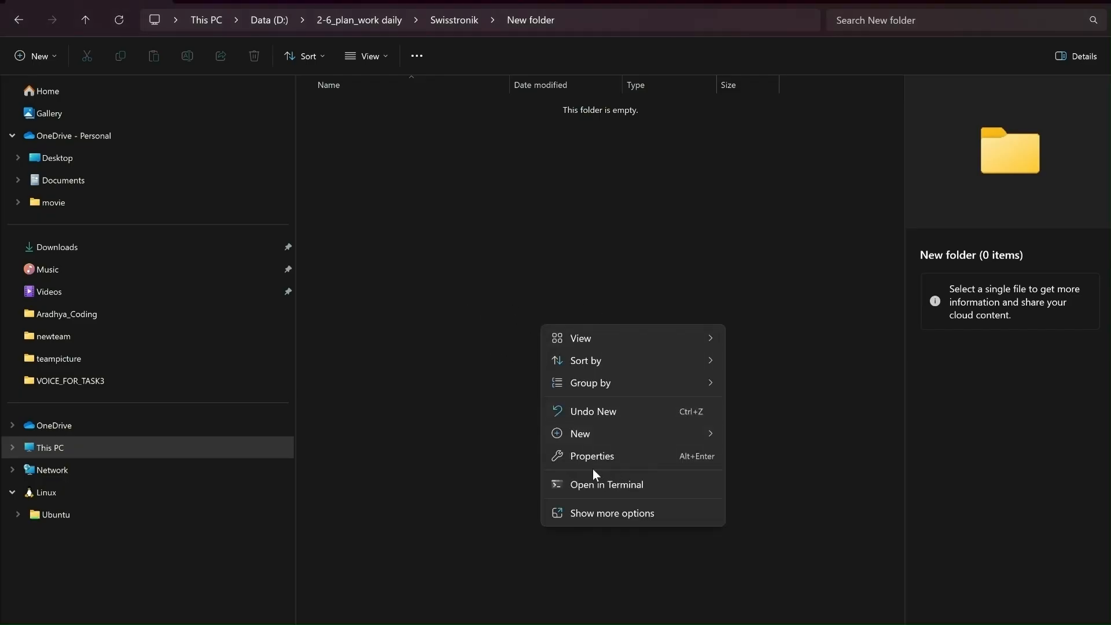
click(598, 490)
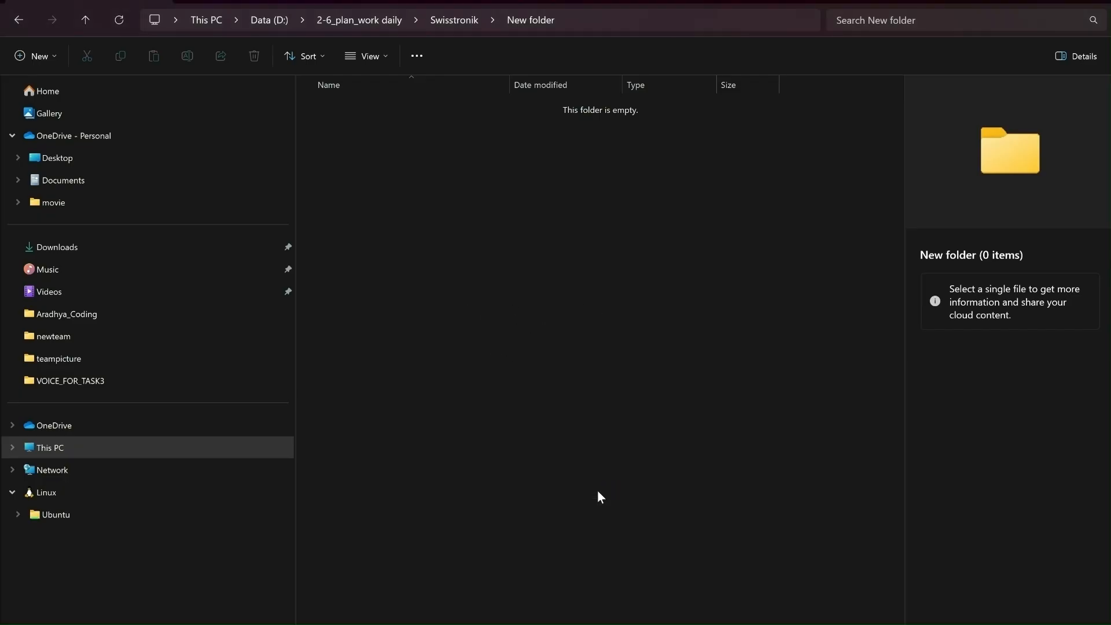
Create DeployPERC-20_Token, cd into it, and run npm install --save-dev hardhat.
click(840, 65)
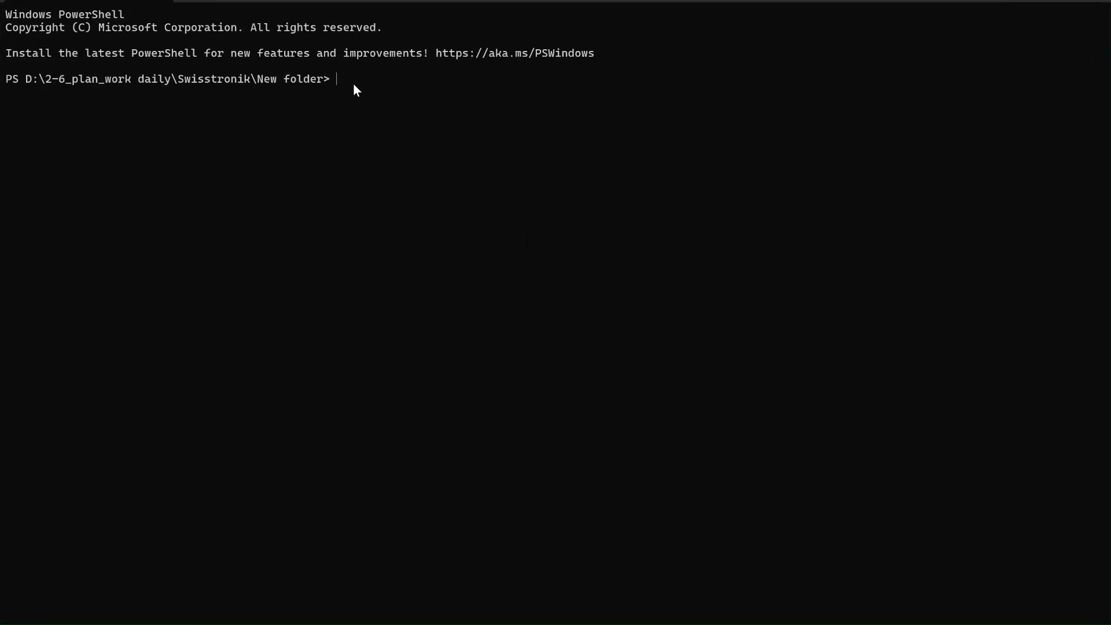
text(mkdir DeployPERC-20_Token)
key(Return)
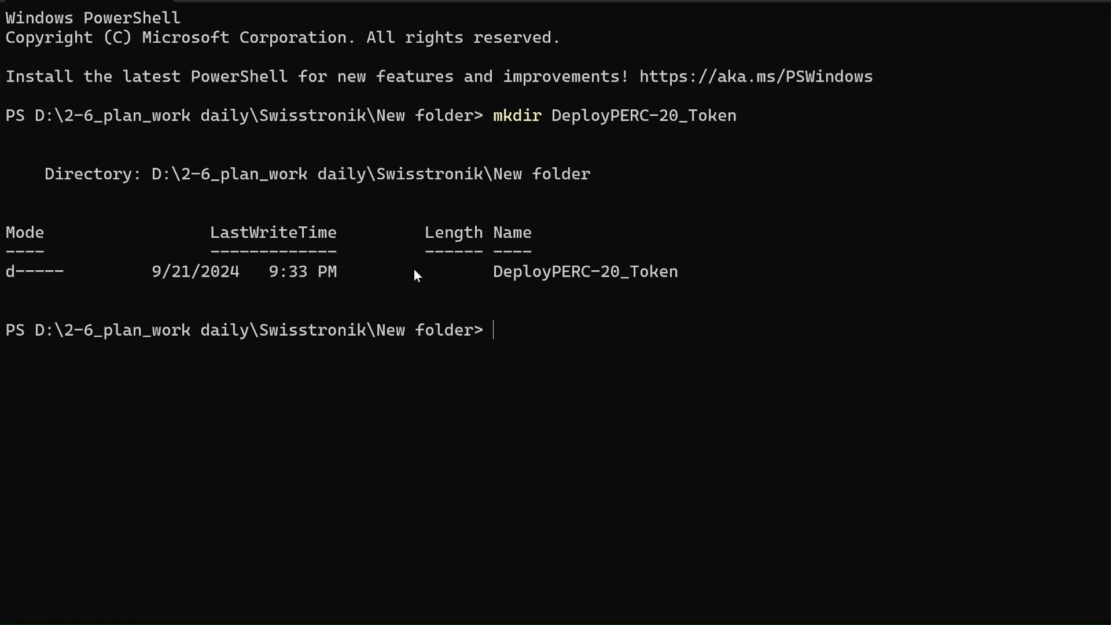
drag(495, 271, 686, 278)
right_click(506, 340)
text(cd)
right_click(506, 340)
key(Return)
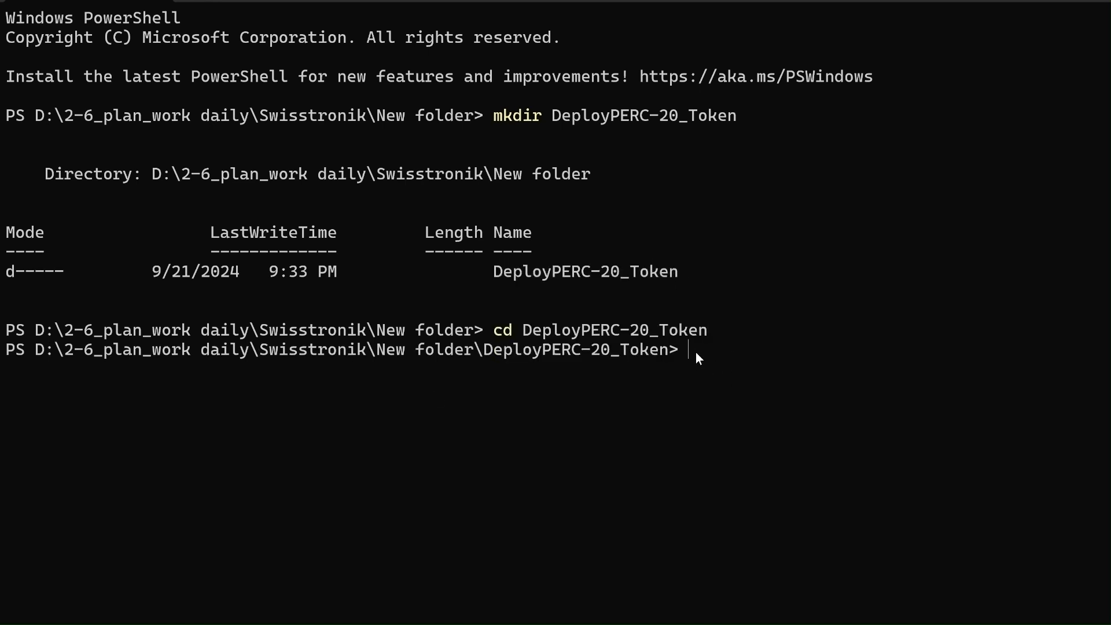
text(npm install --save-dev hardhat)
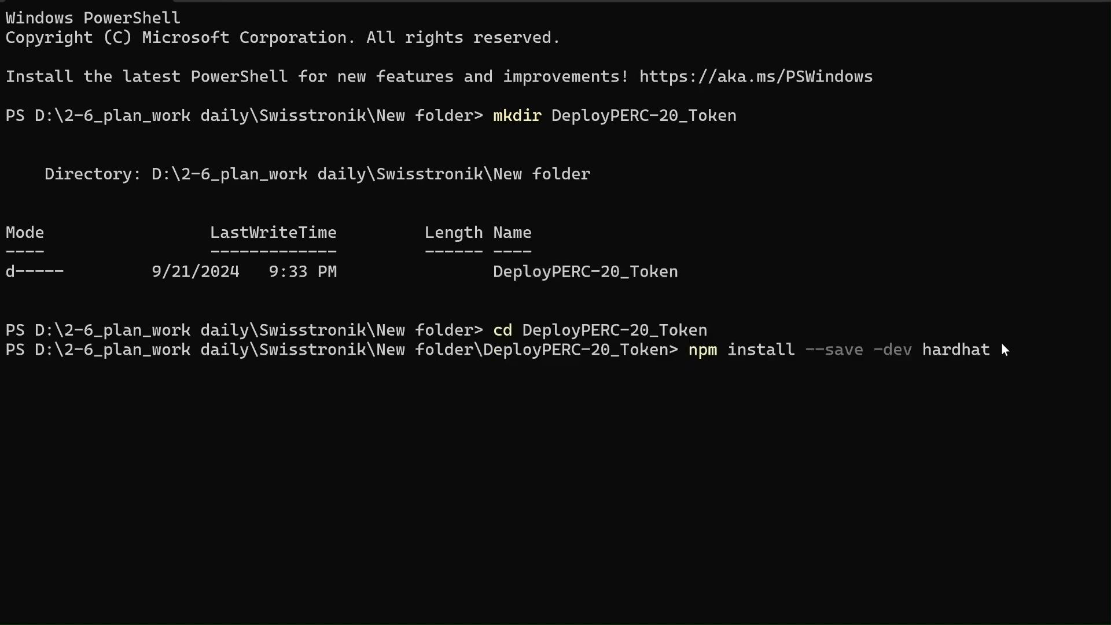
key(Return)
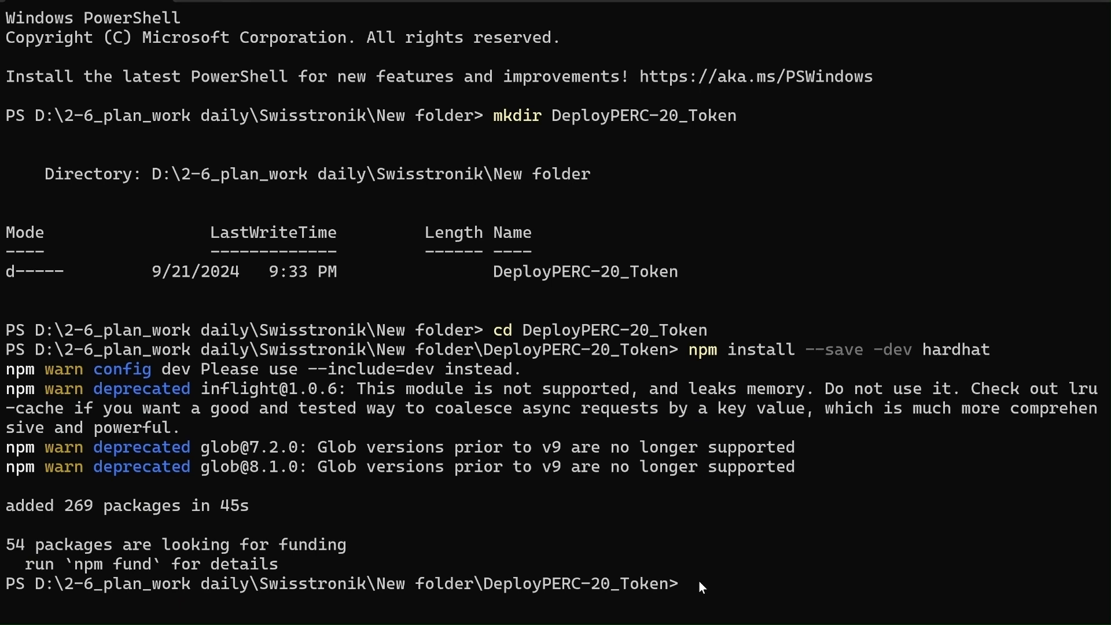
text(npx hardhat )
text(init)
Run npx hardhat init as a JavaScript project with default root, .gitignore and sample dependencies.
key(Return)
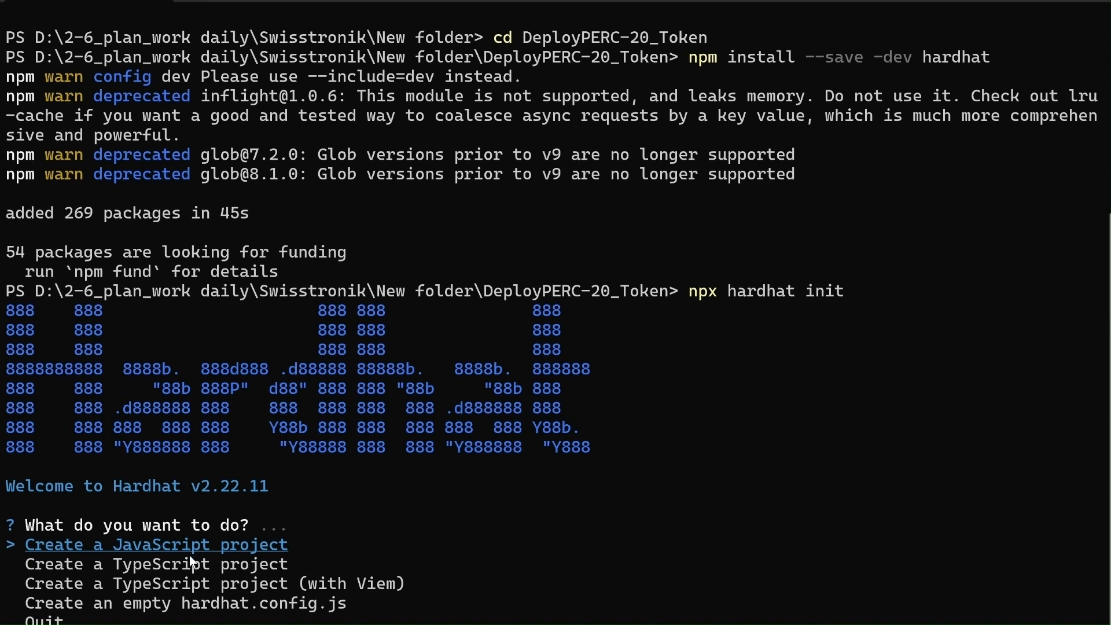
key(Return)
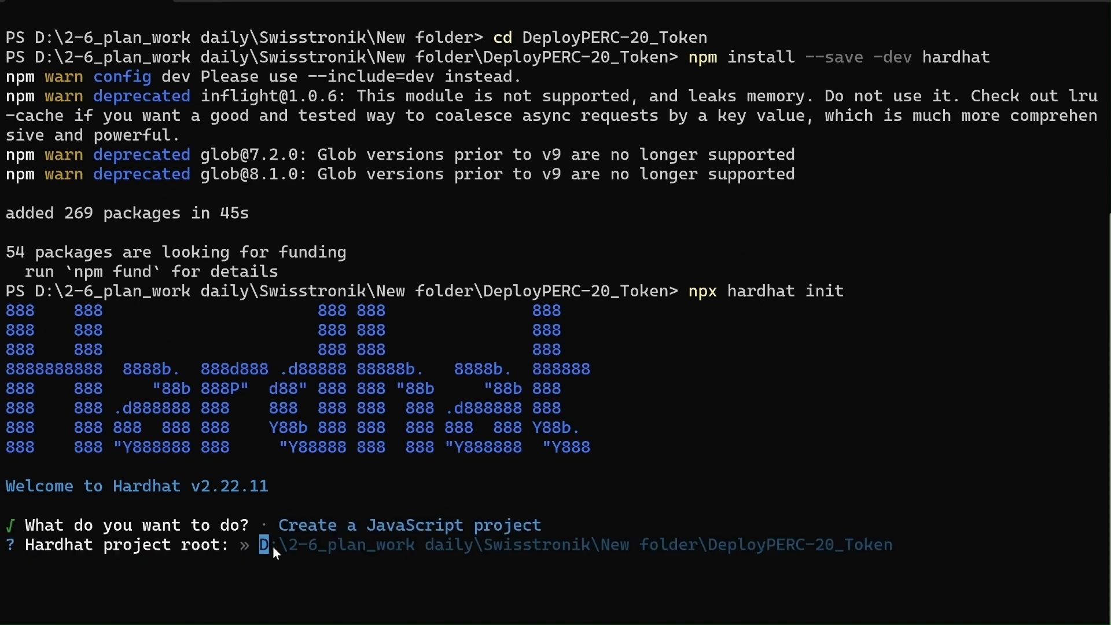
key(Return)
text(y)
key(Return)
text(y)
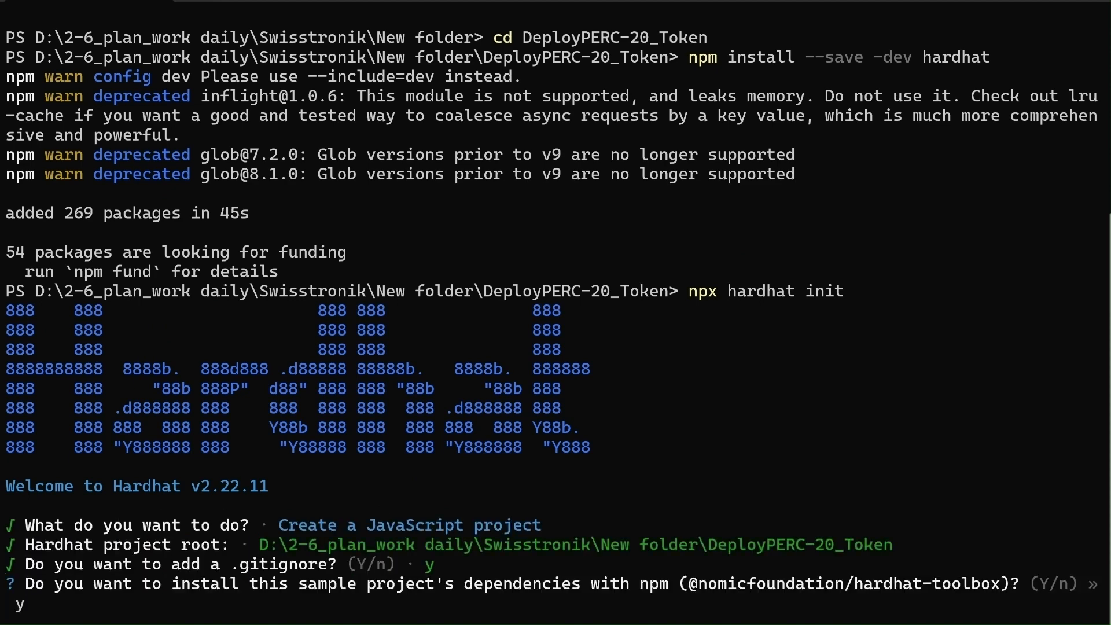
key(Return)
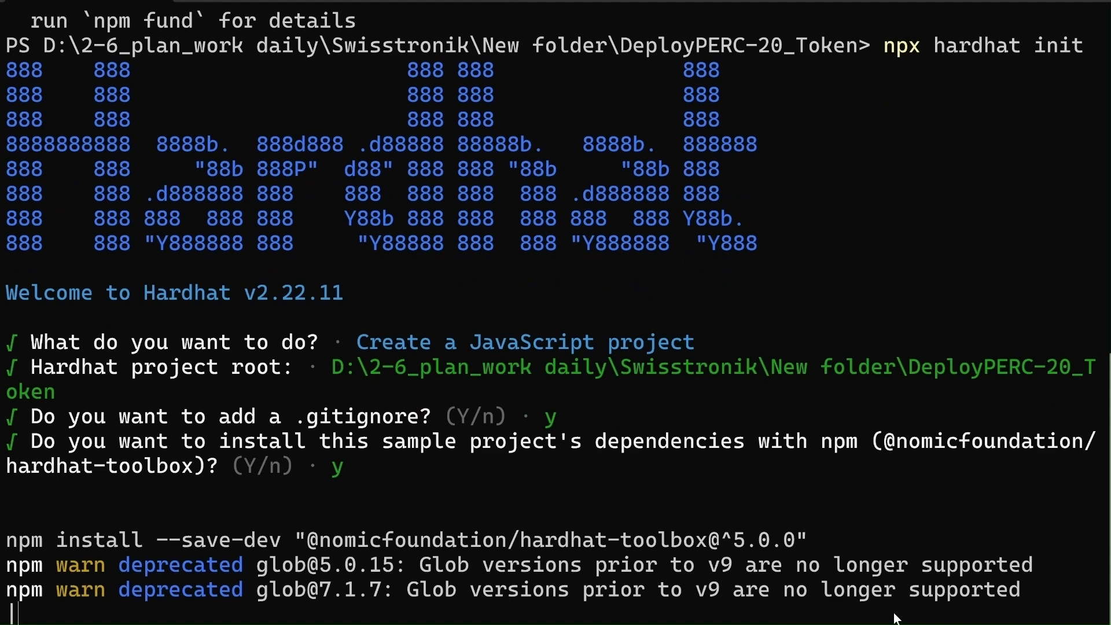
text(code .)
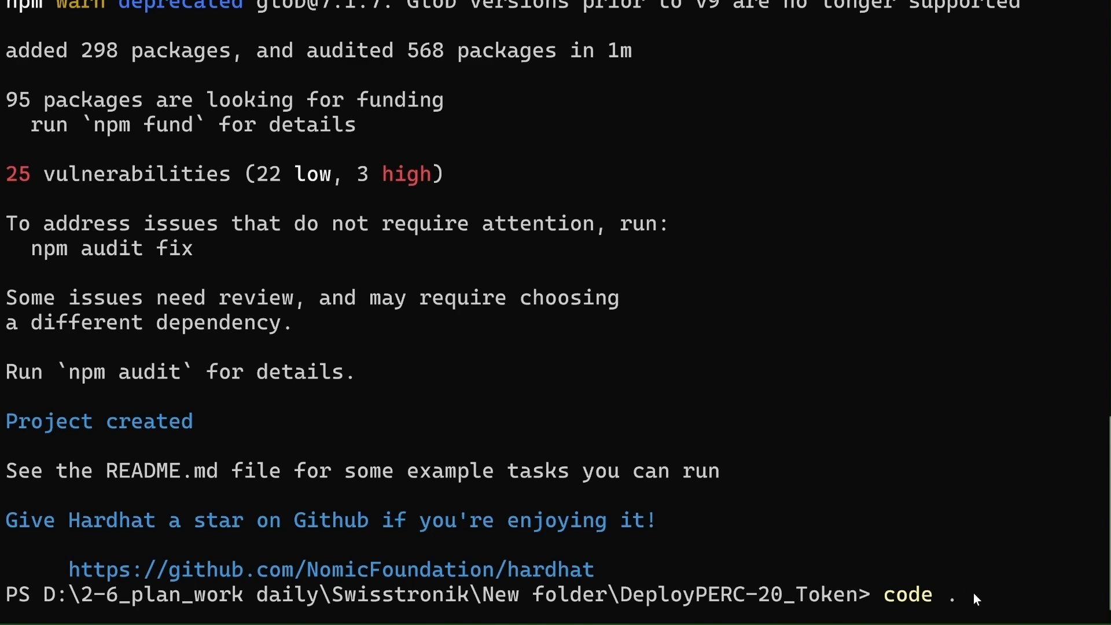
Open the project folder in VS Code with code . , maximized and zoomed in.
key(Return)
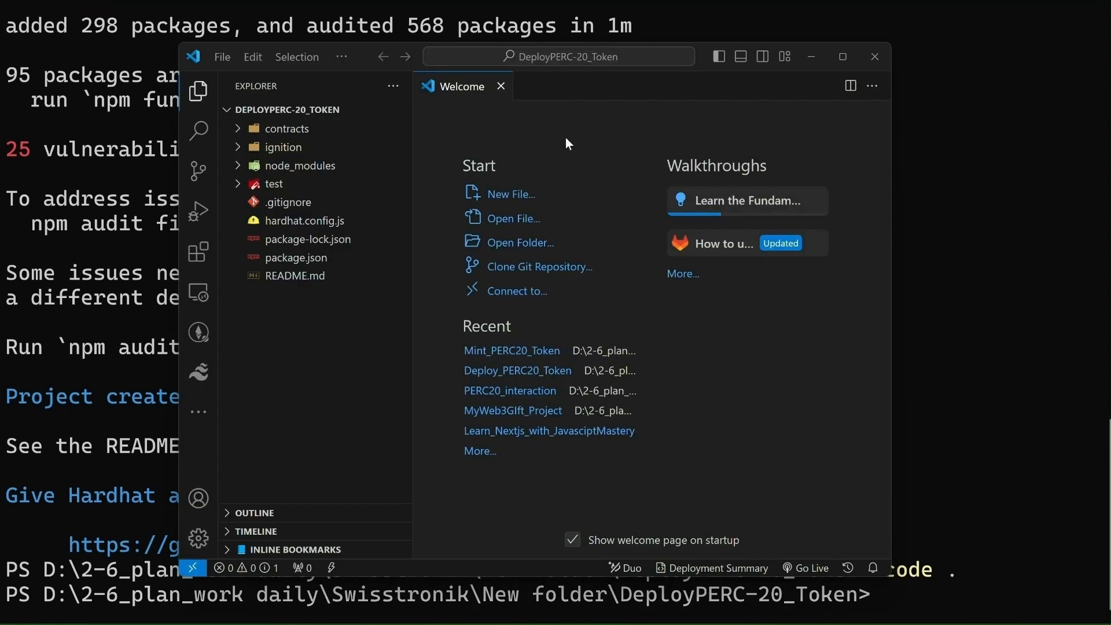
click(843, 57)
key(ctrl+plus)
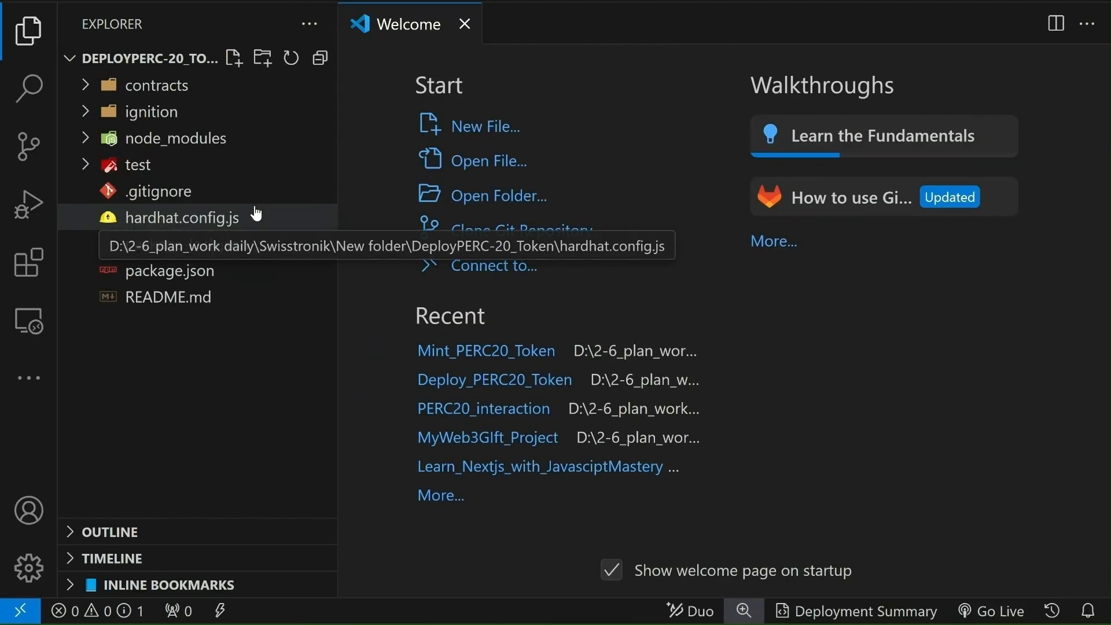
Delete the sample Lock.sol contract and the ignition modules folder from the project.
click(177, 87)
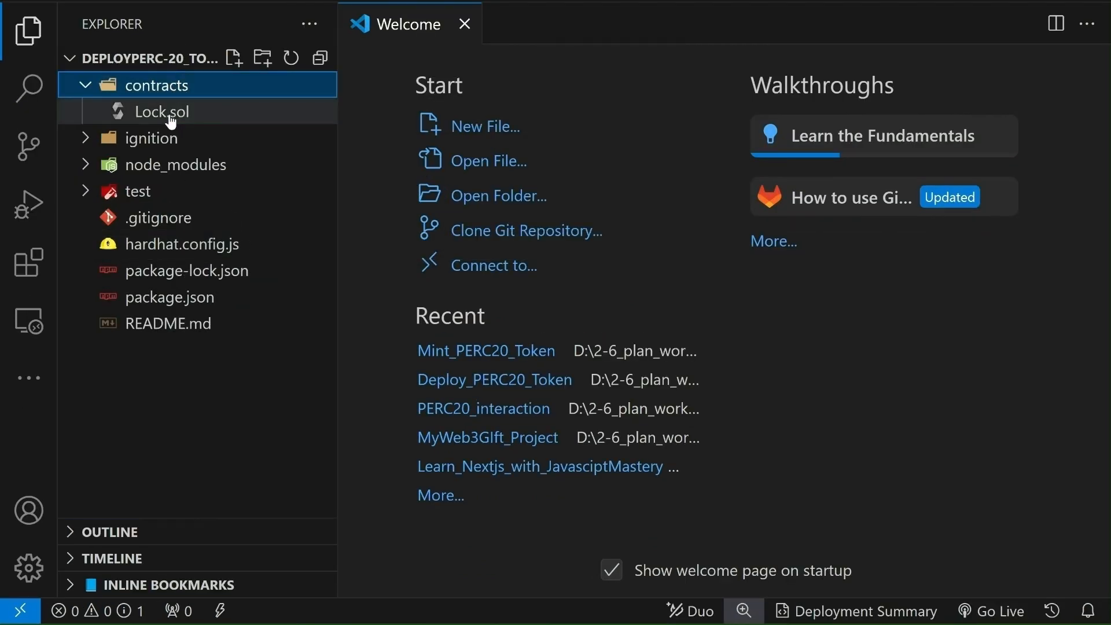
click(174, 113)
right_click(176, 112)
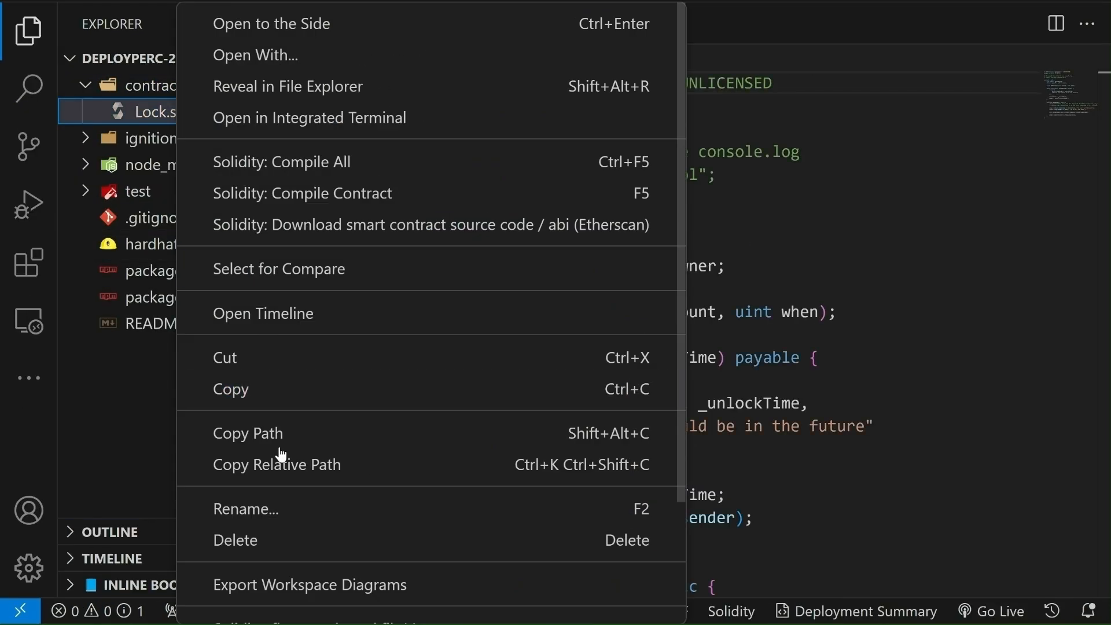
click(284, 540)
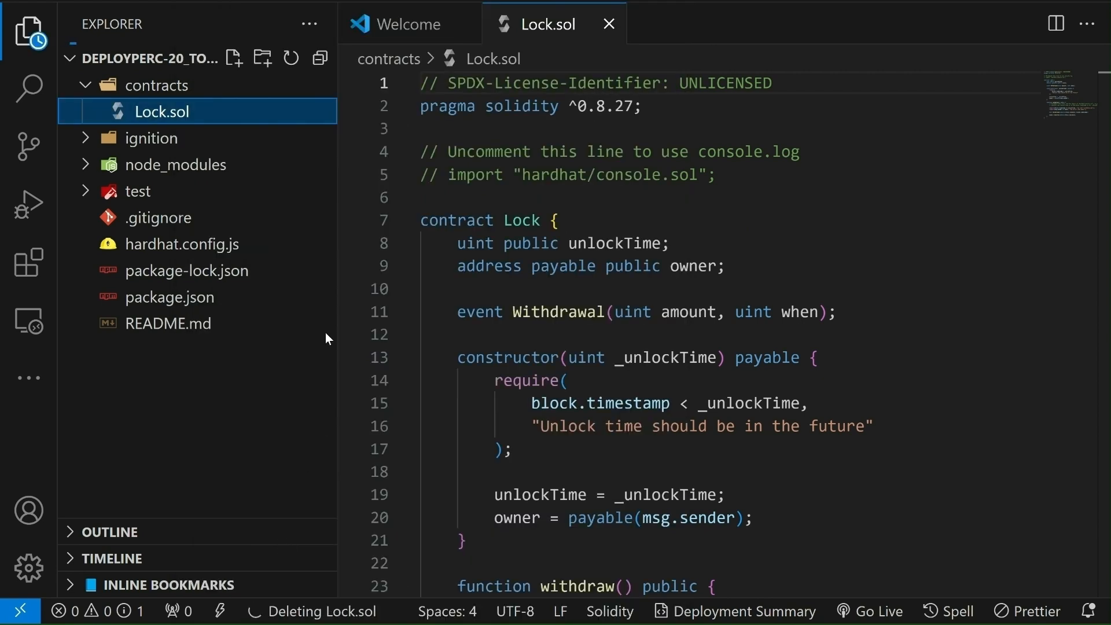
click(123, 113)
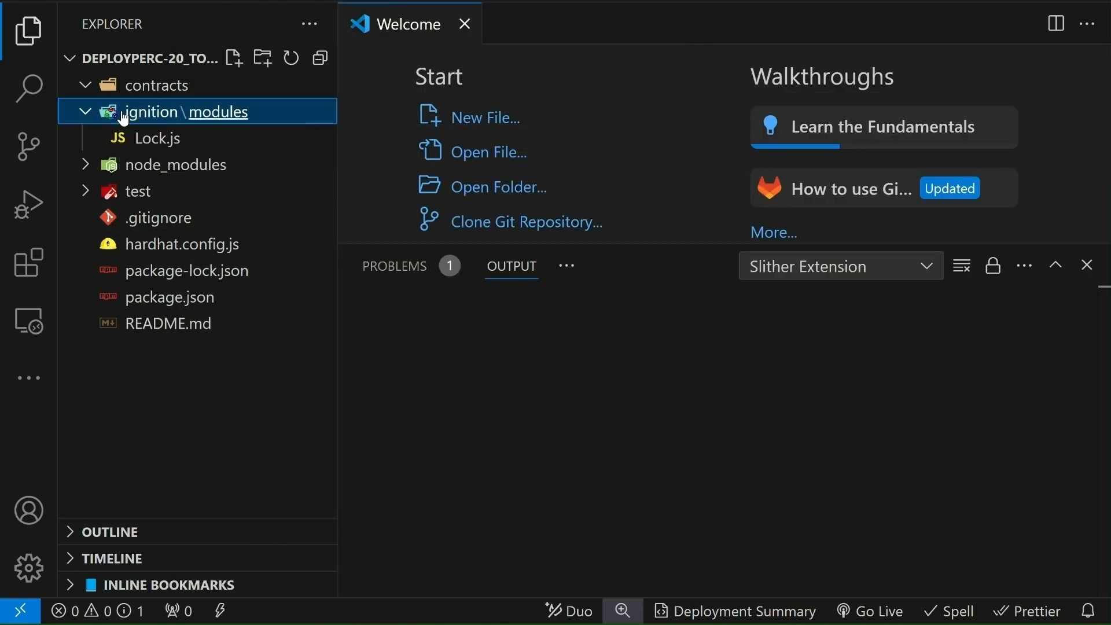
right_click(121, 111)
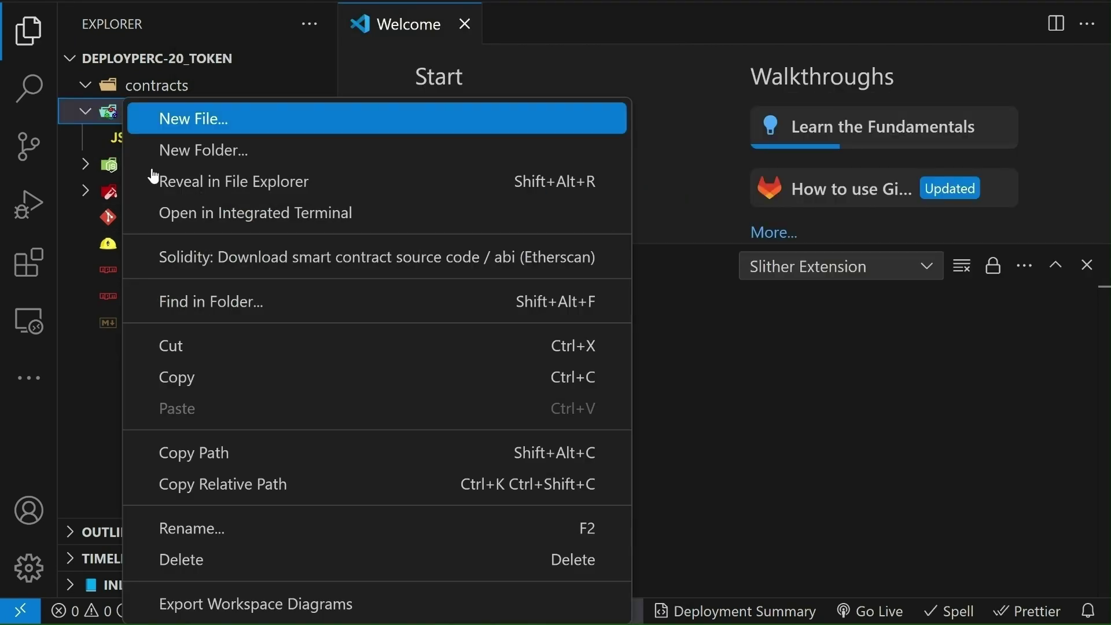
click(190, 563)
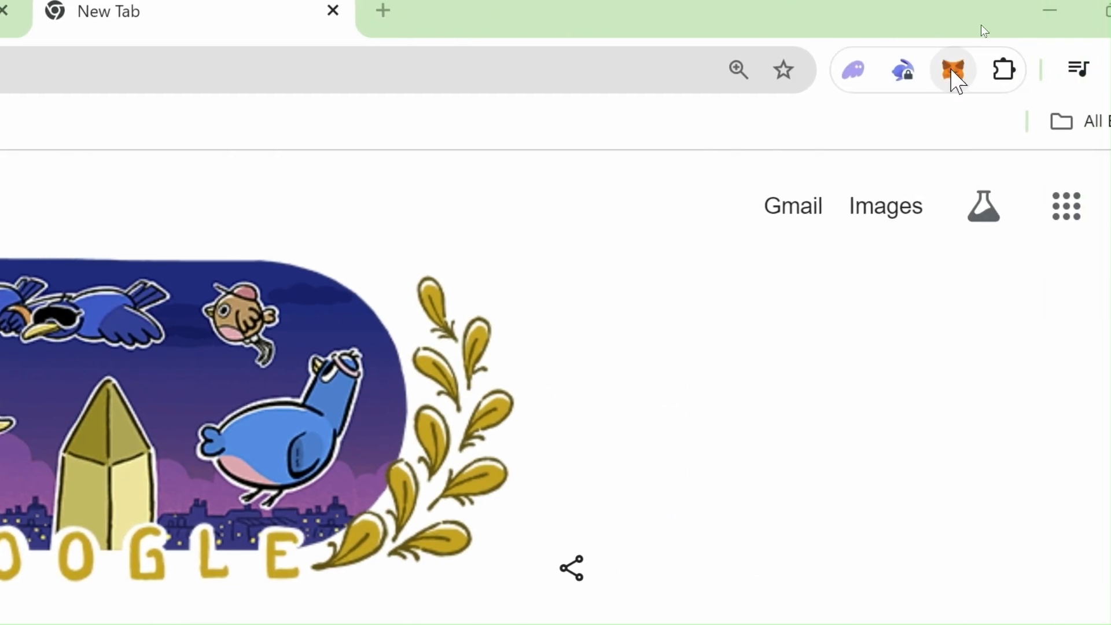
Reveal and copy Account 1's private key from MetaMask account details, then minimize Chrome.
click(954, 71)
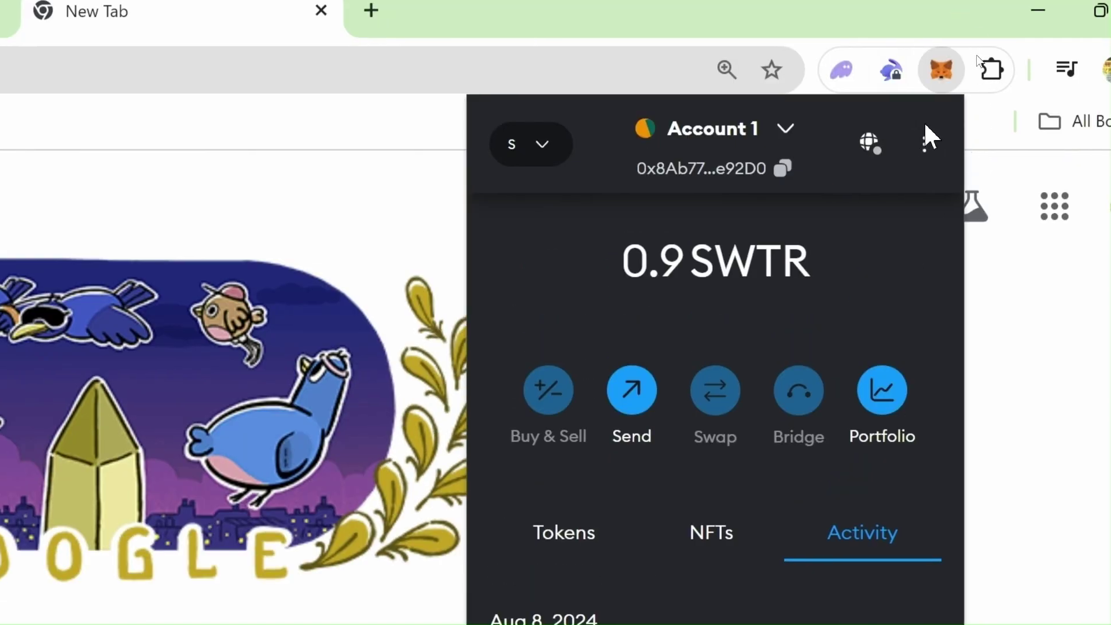
click(929, 137)
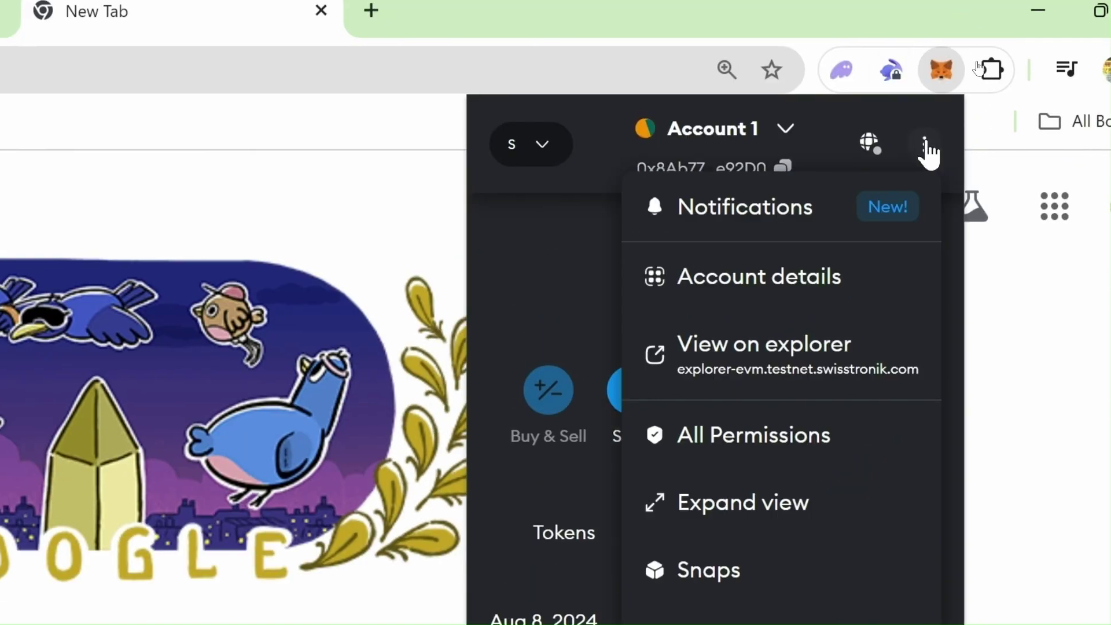
click(772, 276)
click(721, 564)
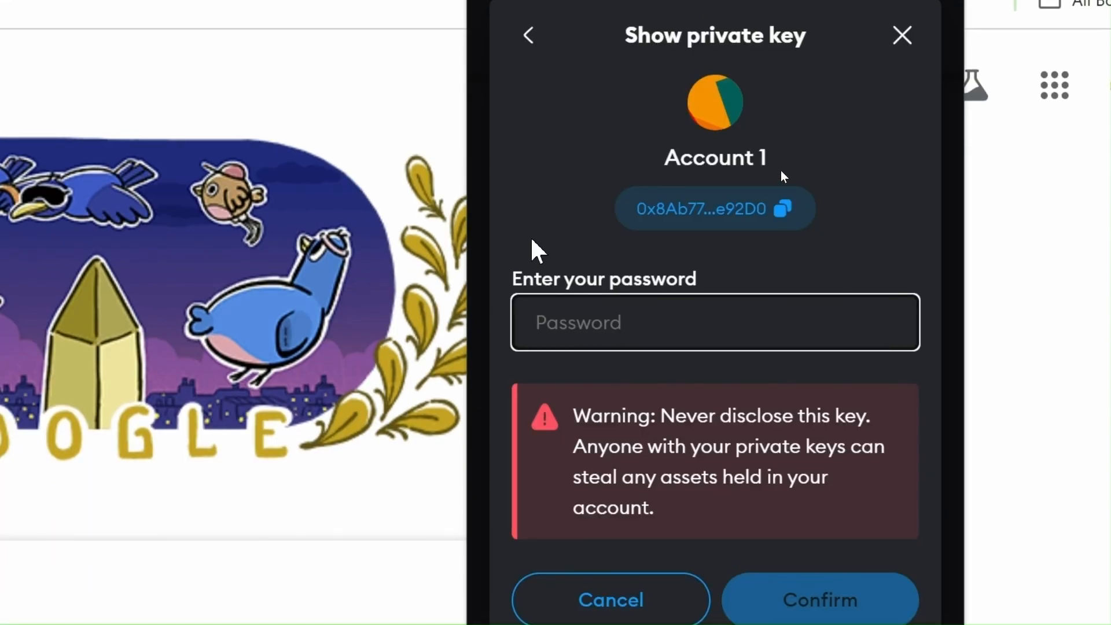
click(591, 323)
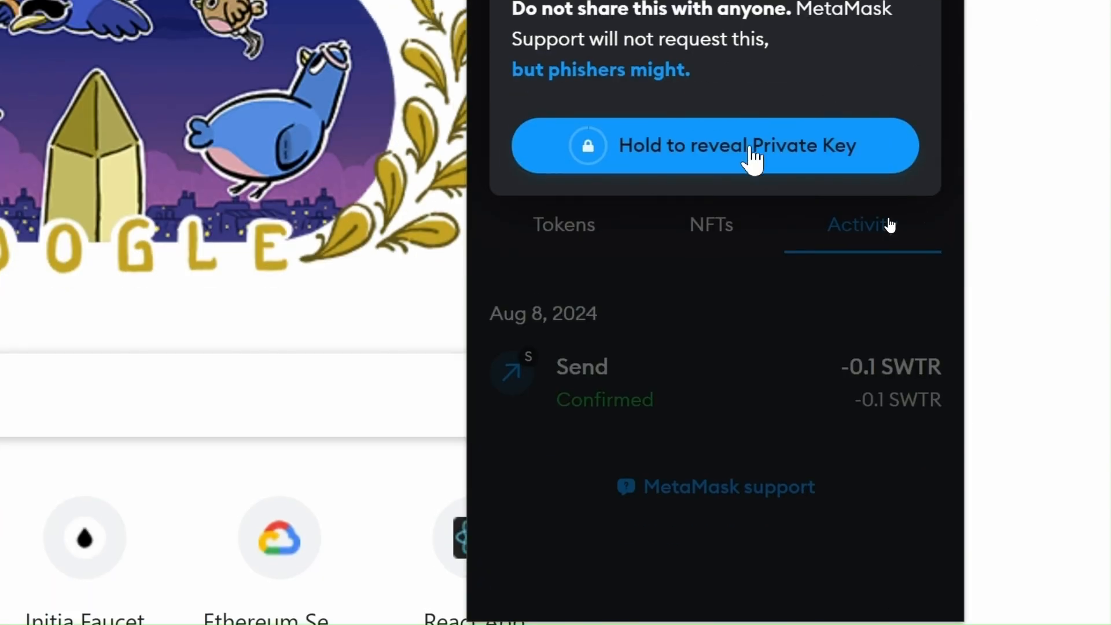
click(755, 146)
click(872, 174)
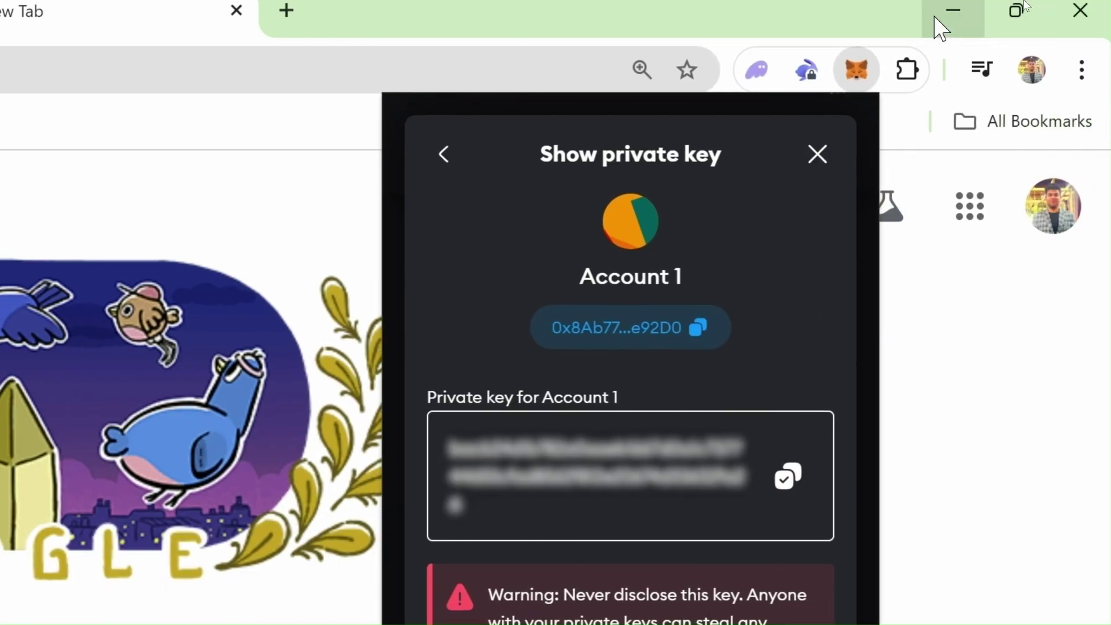
click(952, 11)
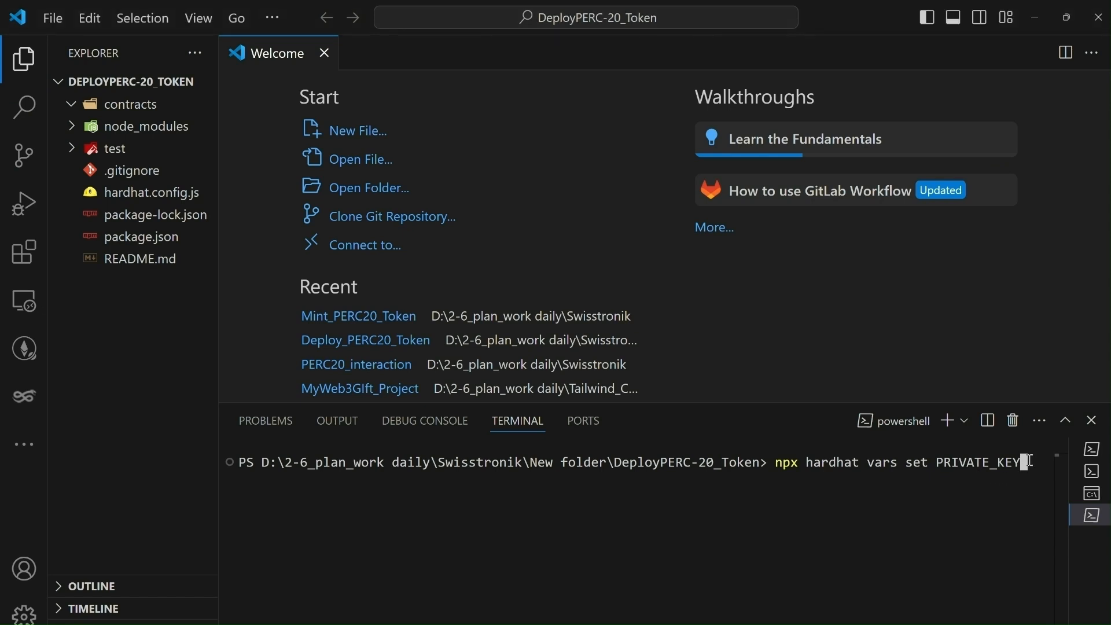
Store the pasted private key as the Hardhat PRIVATE_KEY variable and open hardhat.config.js.
key(Return)
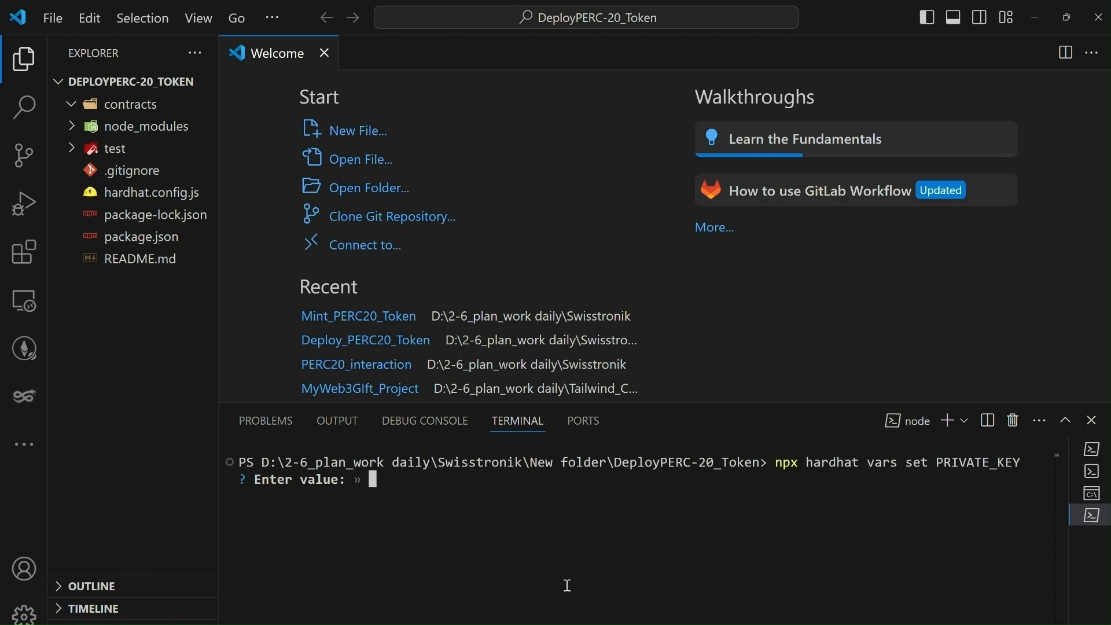
key(ctrl+v)
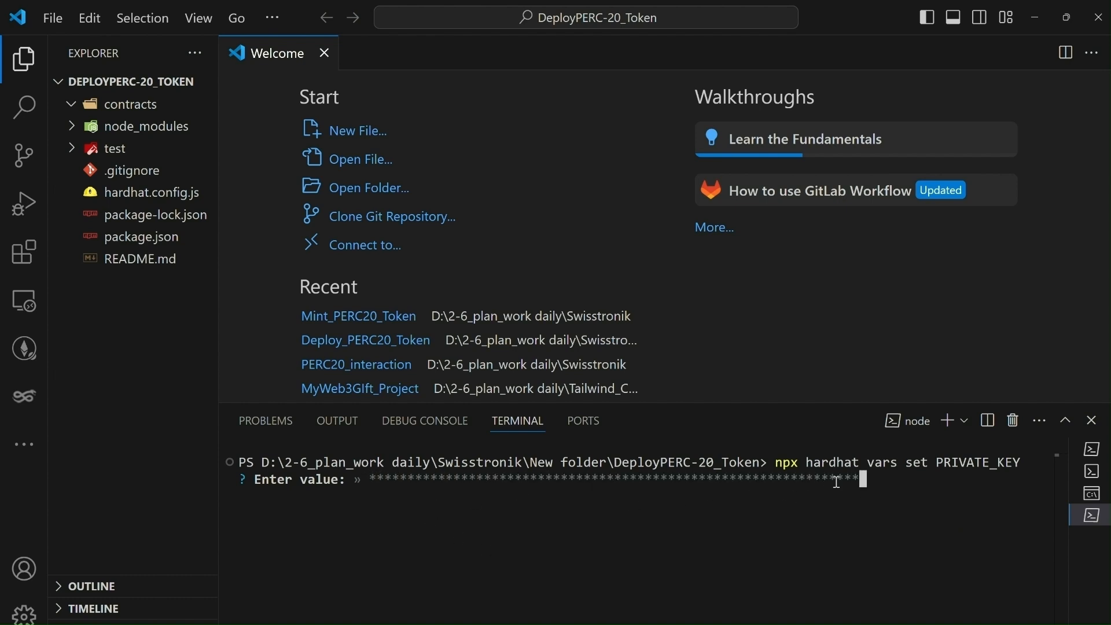
key(Return)
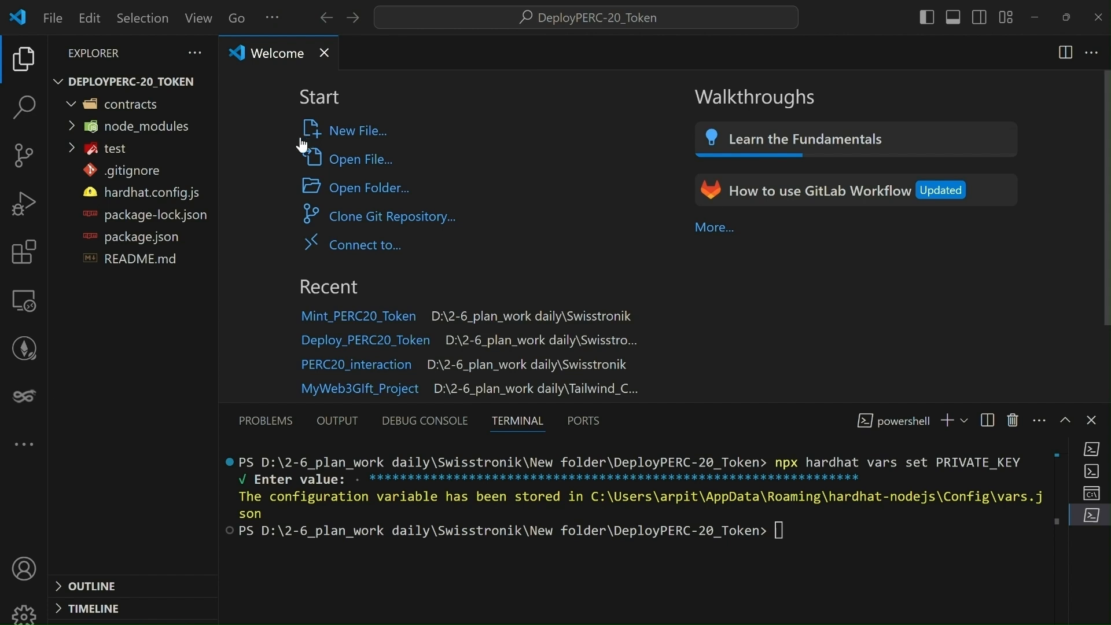
click(161, 198)
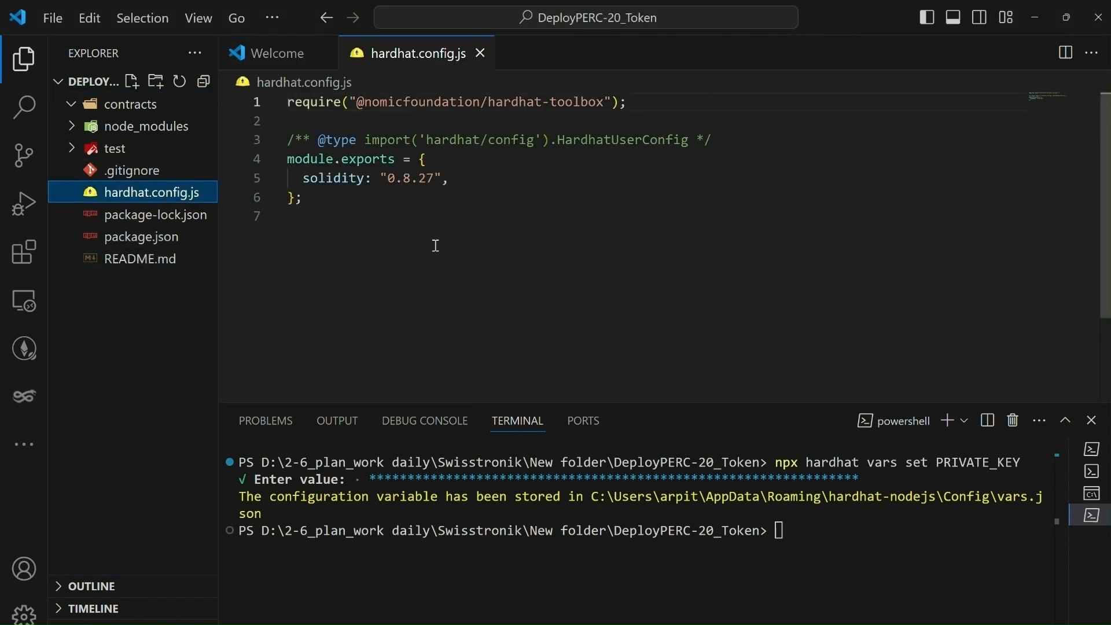
Copy the raw hardhat.config.js from the PERC20_interaction example on GitHub.
key(alt+Tab)
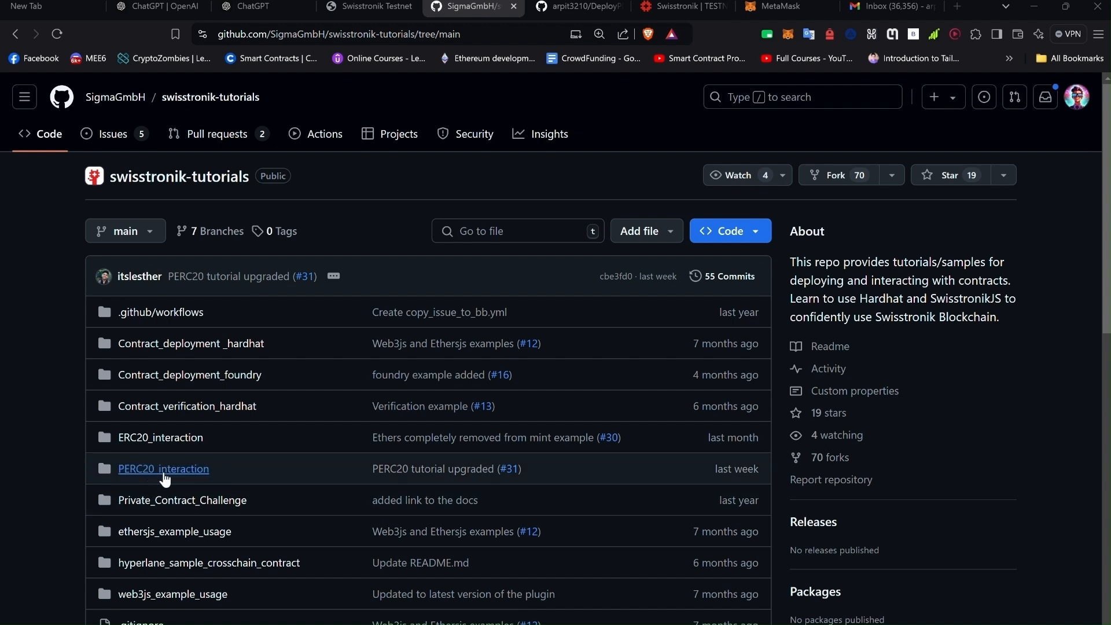
click(163, 469)
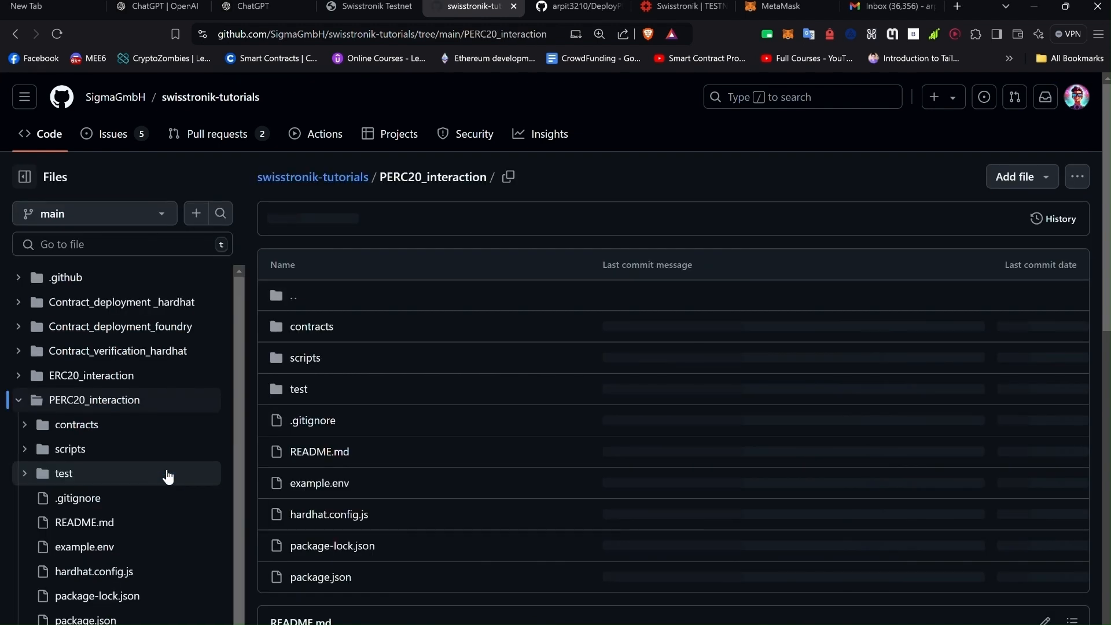
scroll(130, 487, down, 1)
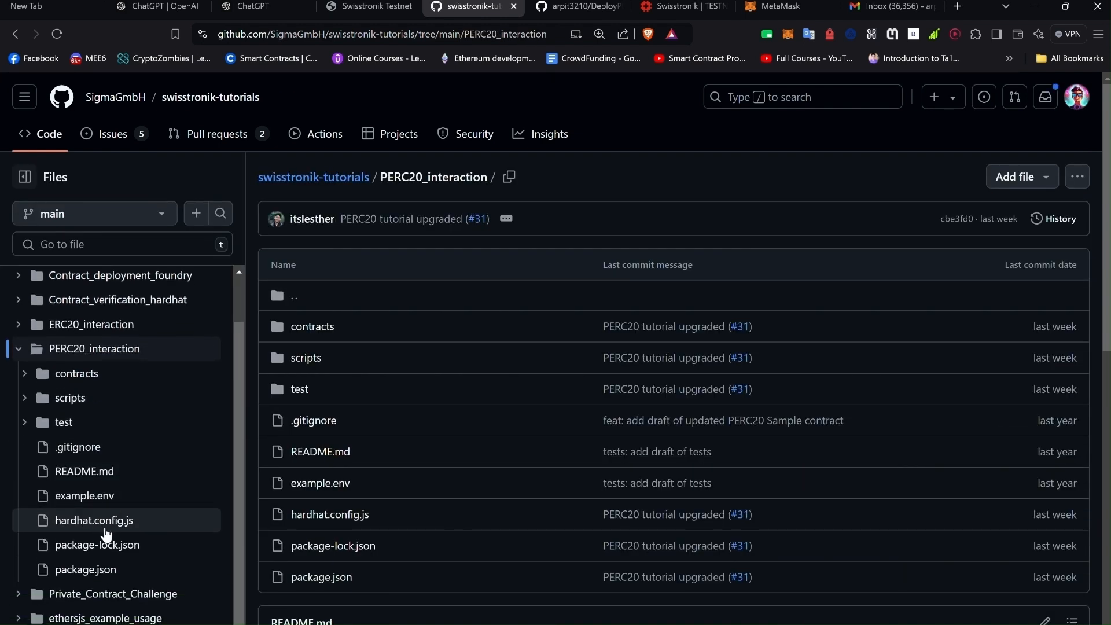
click(94, 520)
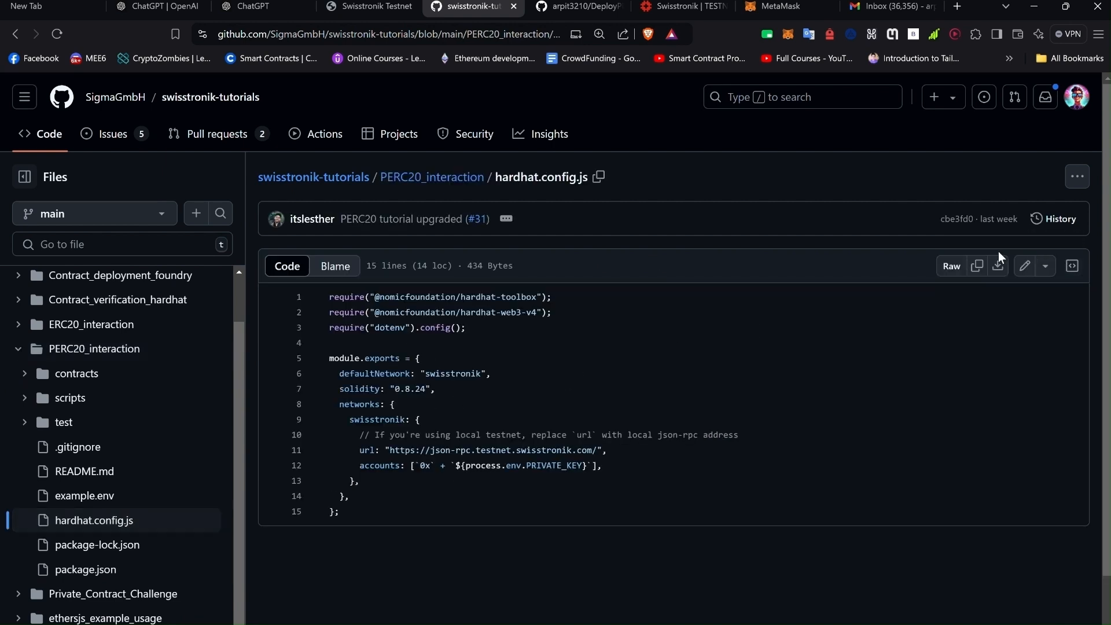
click(978, 265)
Replace hardhat.config.js with the copied Swisstronik config and remove the dotenv require line.
key(alt+Tab)
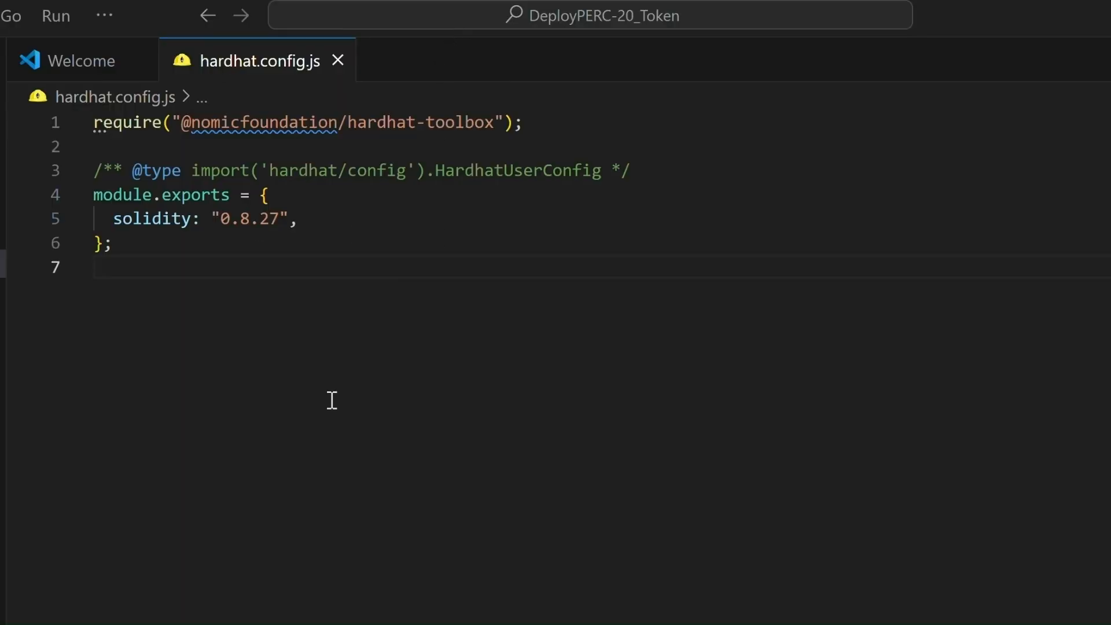
key(ctrl+a)
key(ctrl+v)
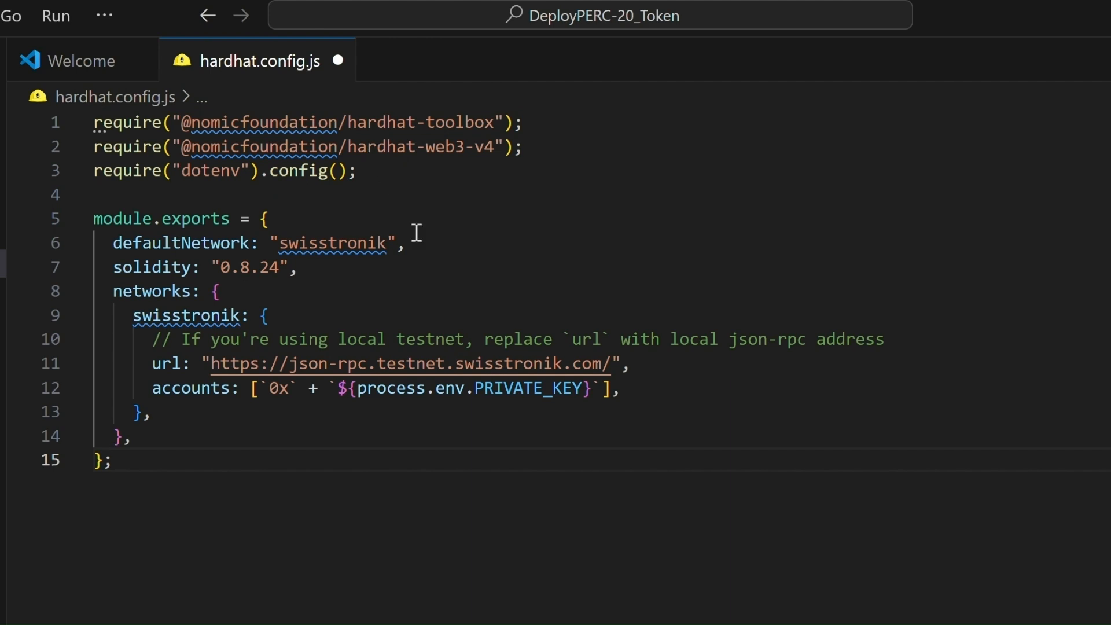
click(550, 249)
drag(359, 170, 54, 171)
key(Delete)
key(Return)
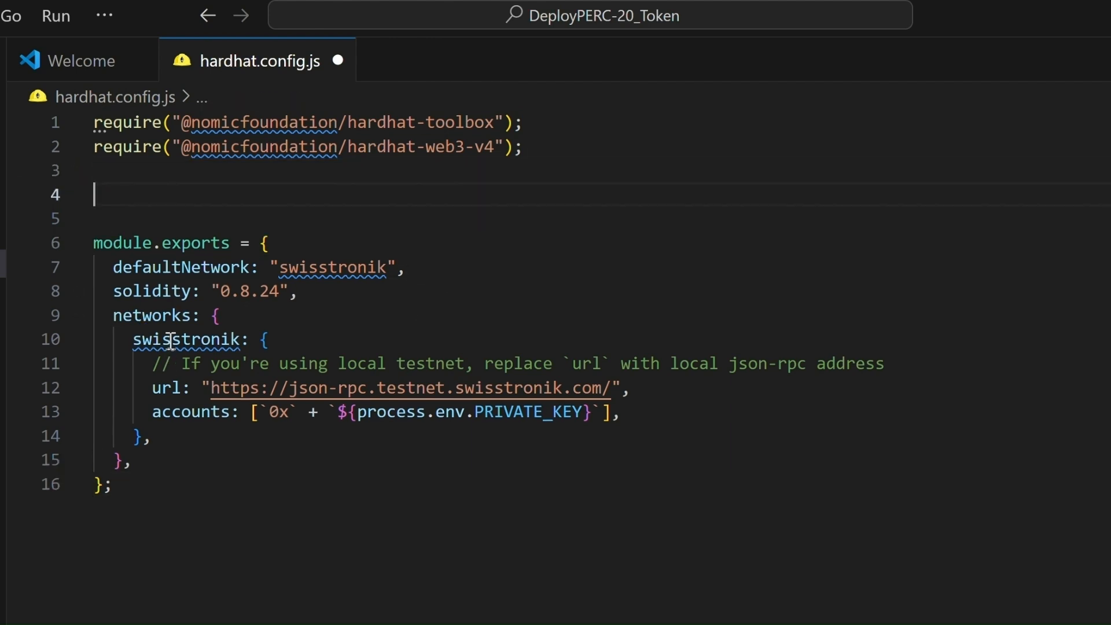
key(Return)
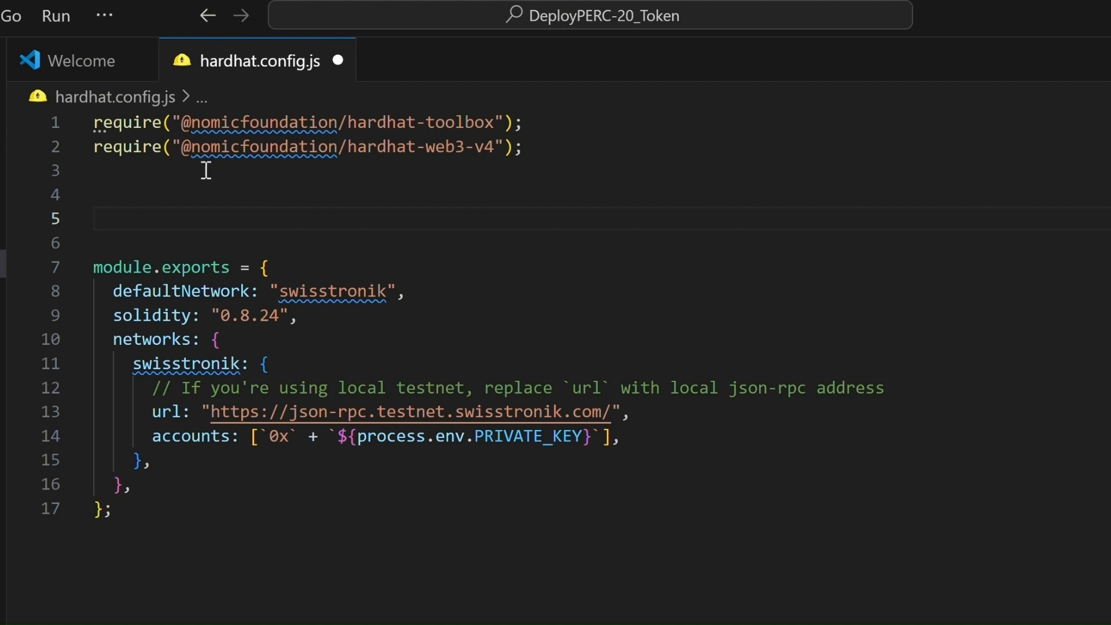
key(Up)
key(ctrl+s)
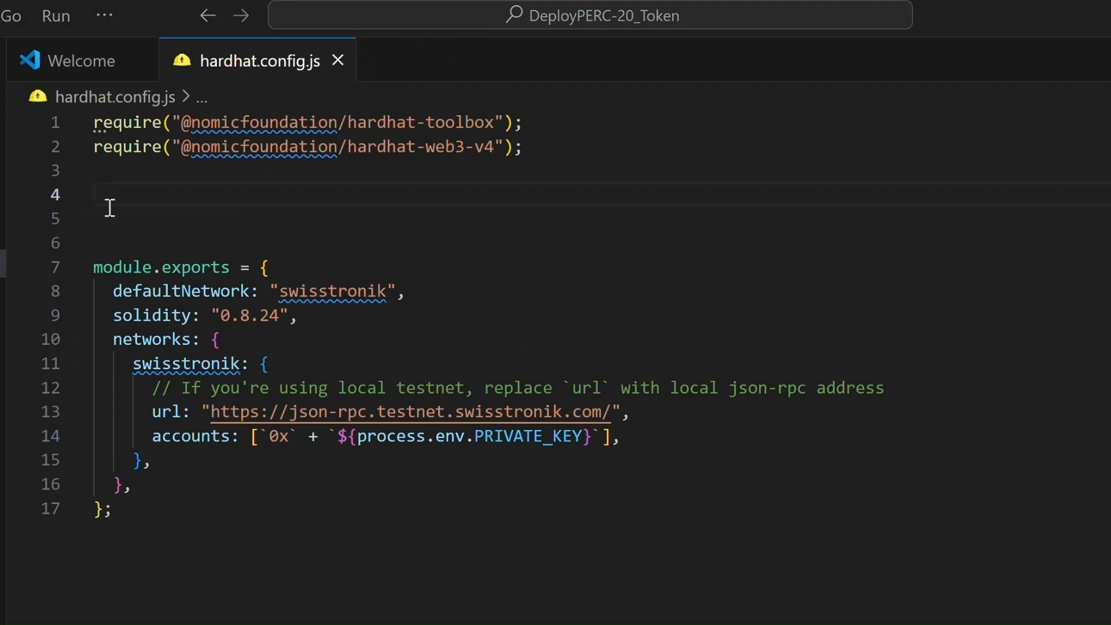
Add const PRIVATE_KEY = vars.get("PRIVATE_KEY"), drop process.env. from accounts, and save.
click(110, 212)
key(ctrl+v)
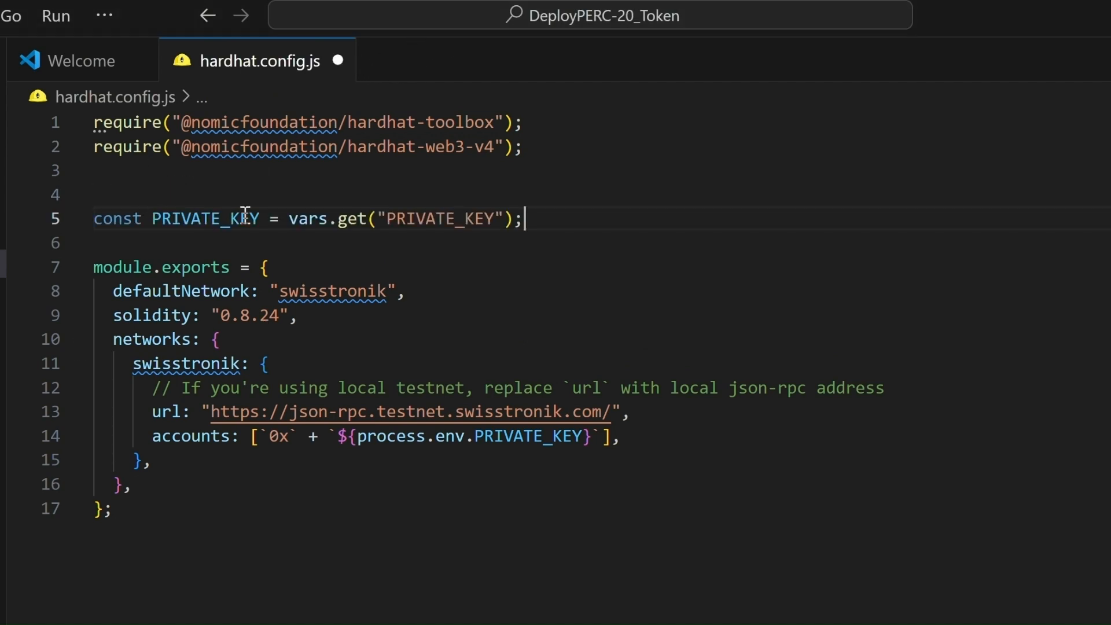
drag(153, 219, 524, 219)
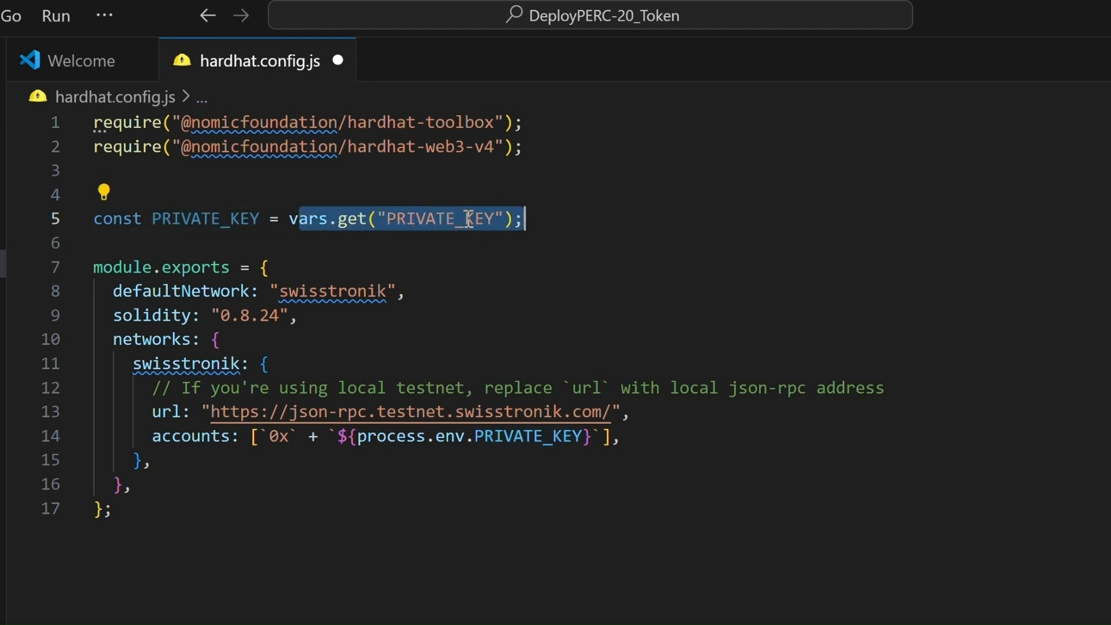
click(521, 231)
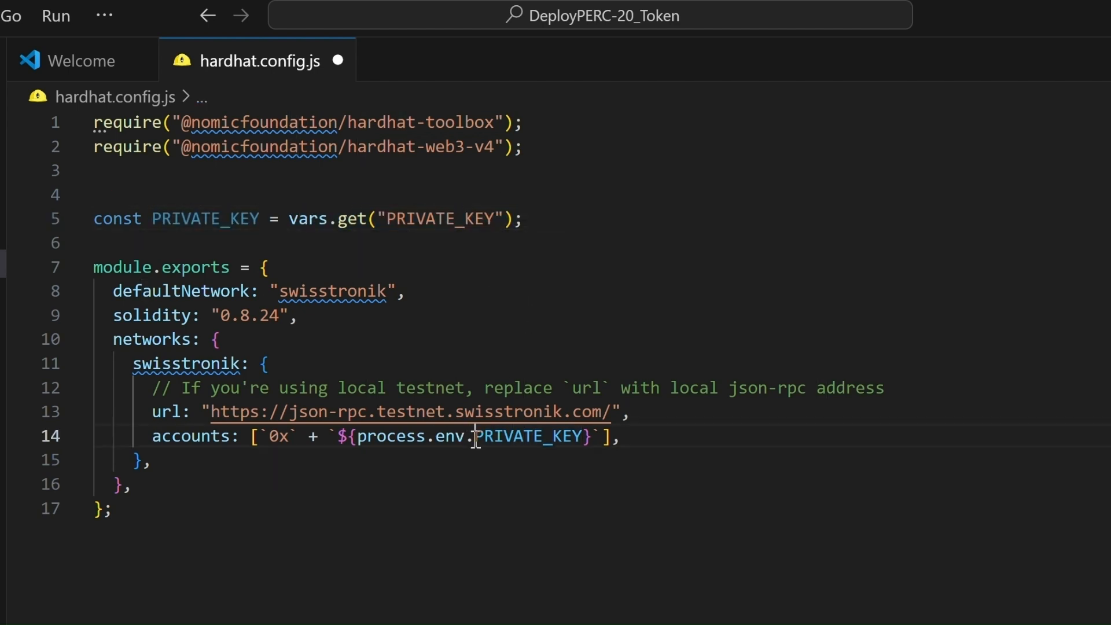
drag(475, 436, 358, 436)
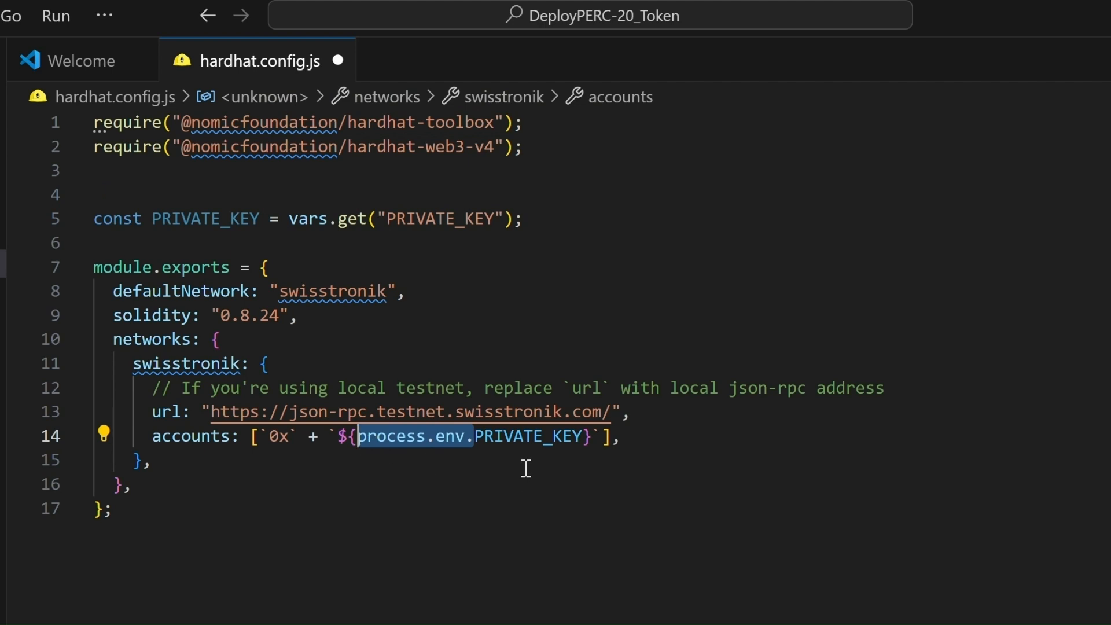
key(BackSpace)
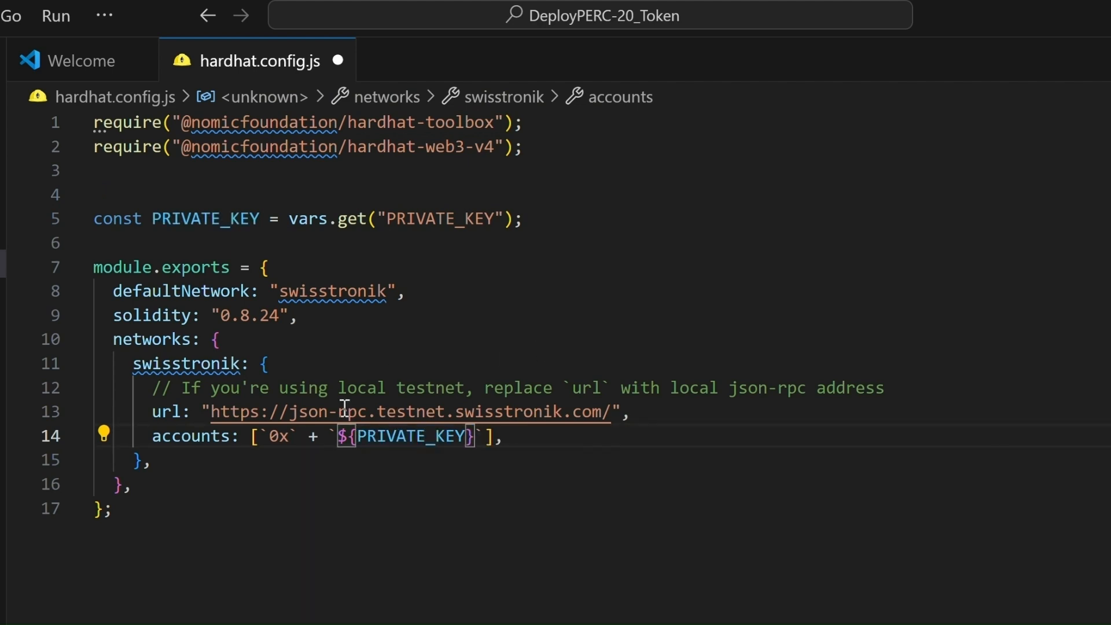
click(382, 510)
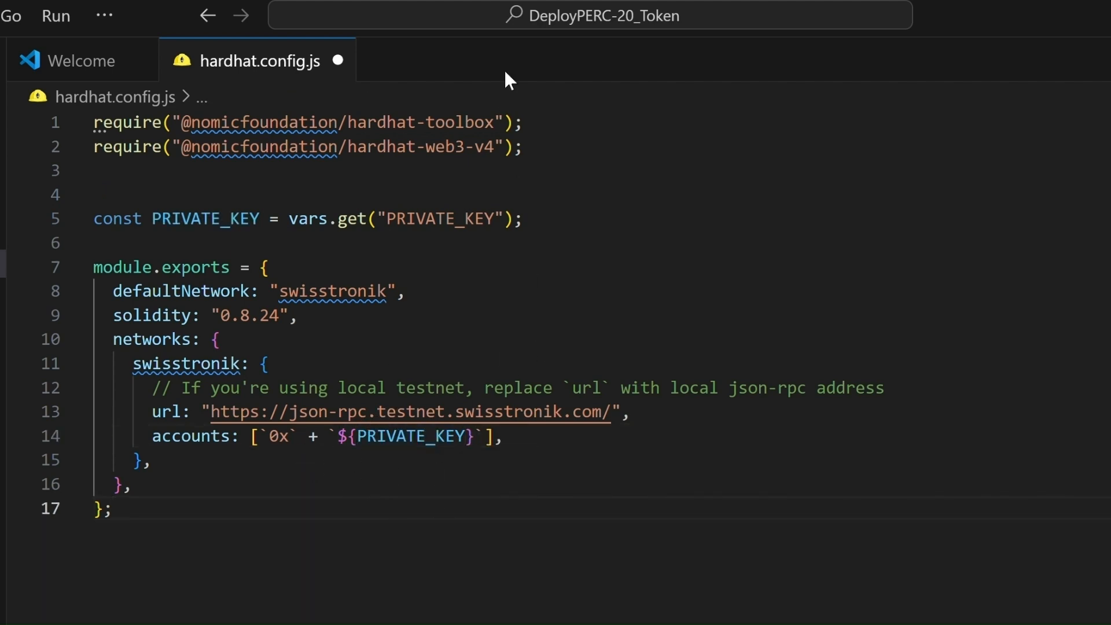
key(ctrl+s)
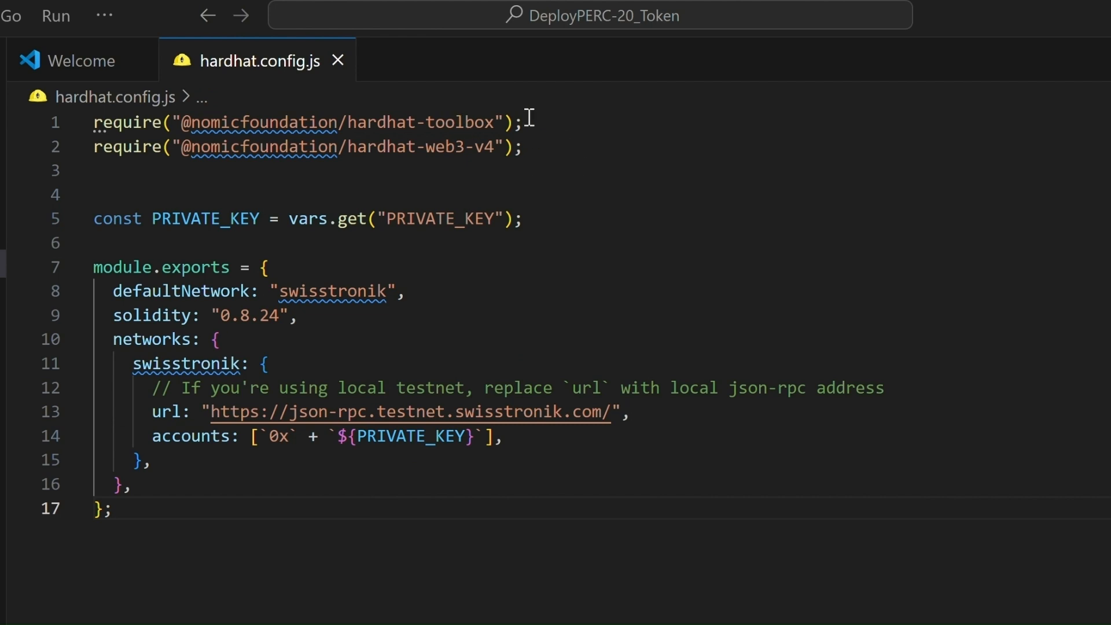
Review the require statements, Swisstronik RPC url line and accounts line in the config.
drag(526, 147, 93, 122)
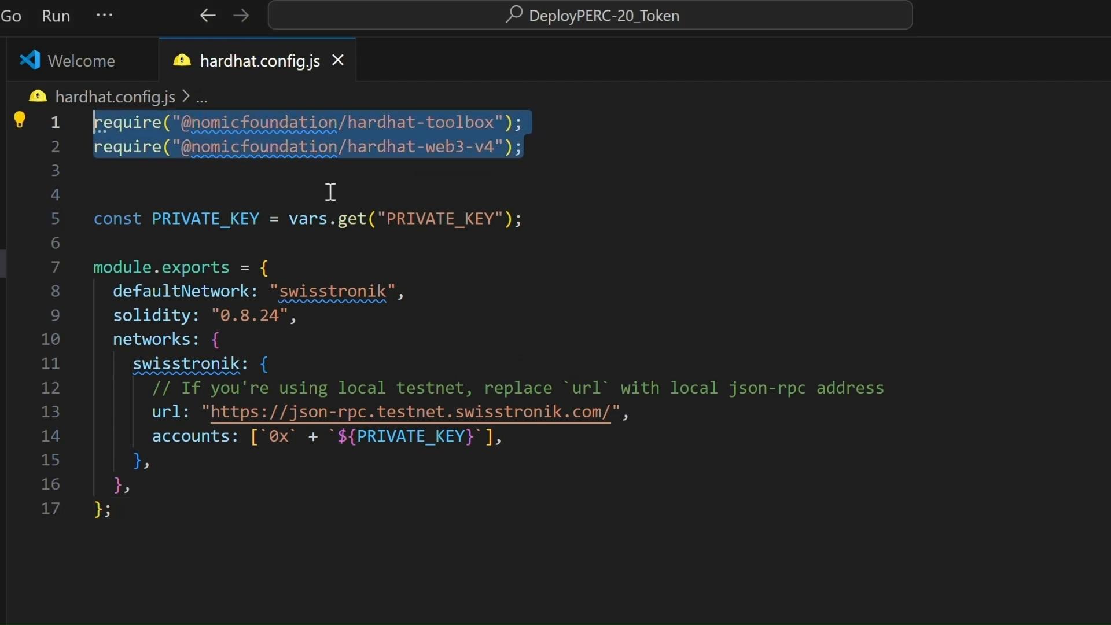
click(642, 224)
drag(630, 413, 94, 414)
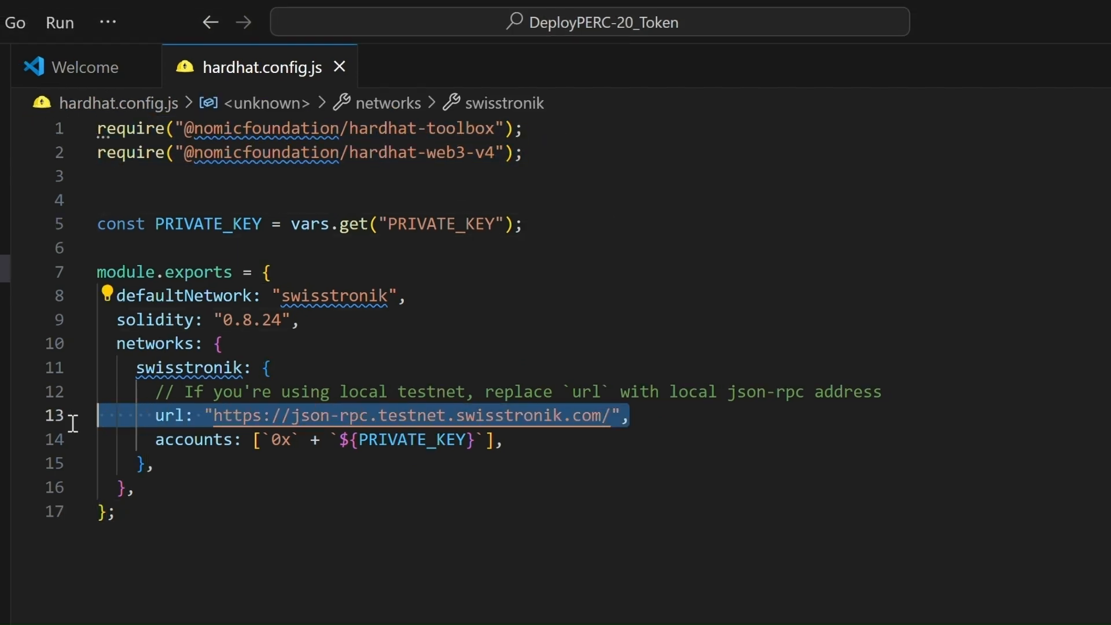
click(532, 460)
drag(508, 440, 113, 437)
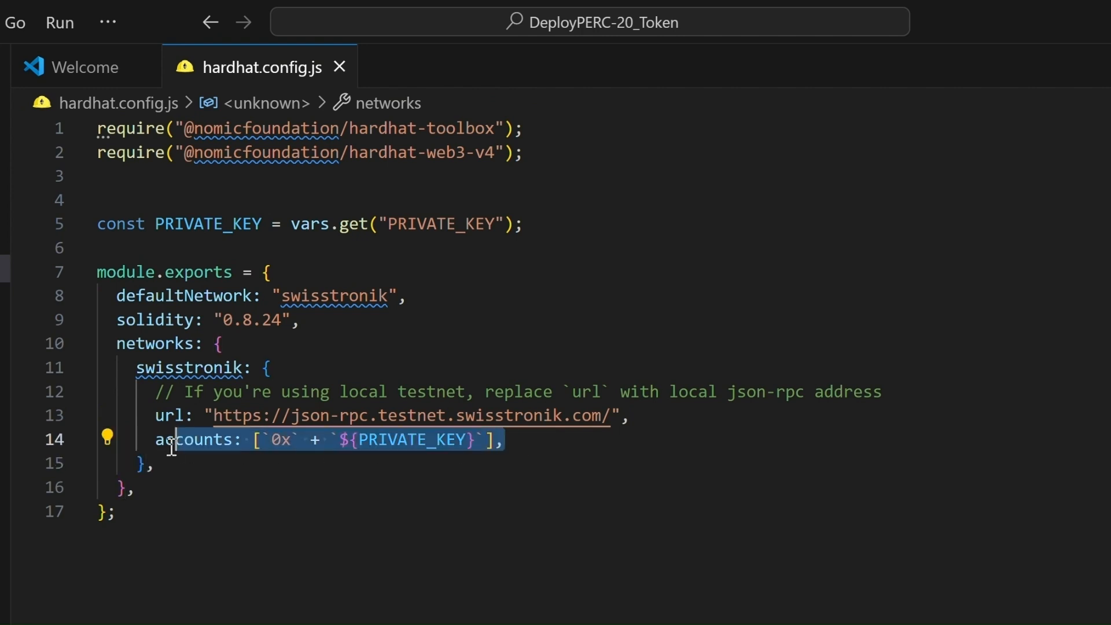
click(439, 523)
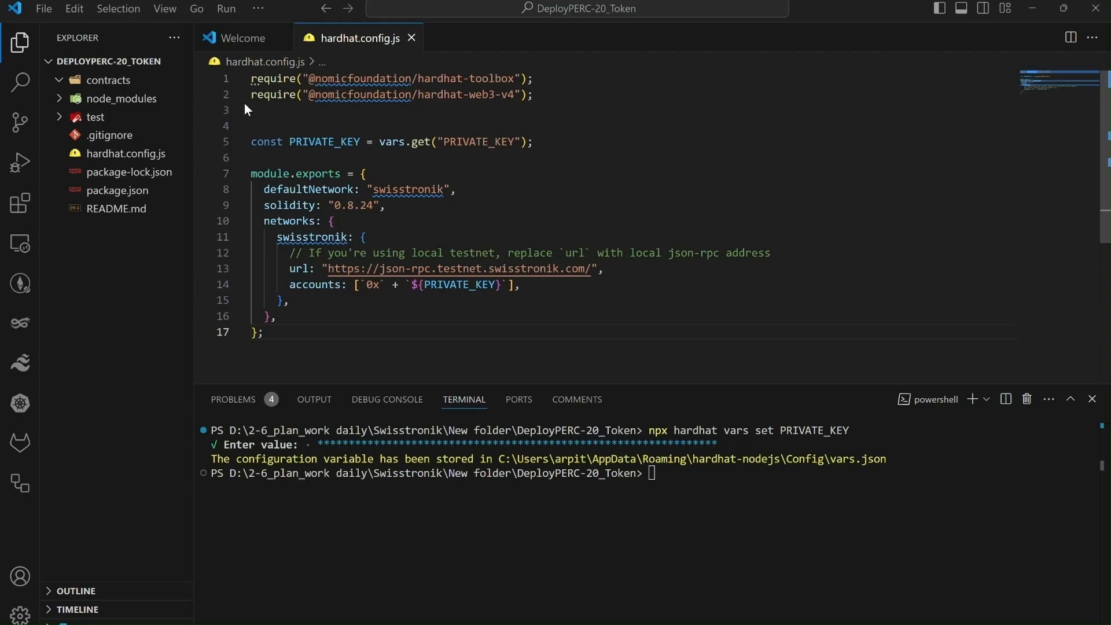
Copy the raw IPERC20.sol from the example's contracts folder on GitHub.
click(107, 80)
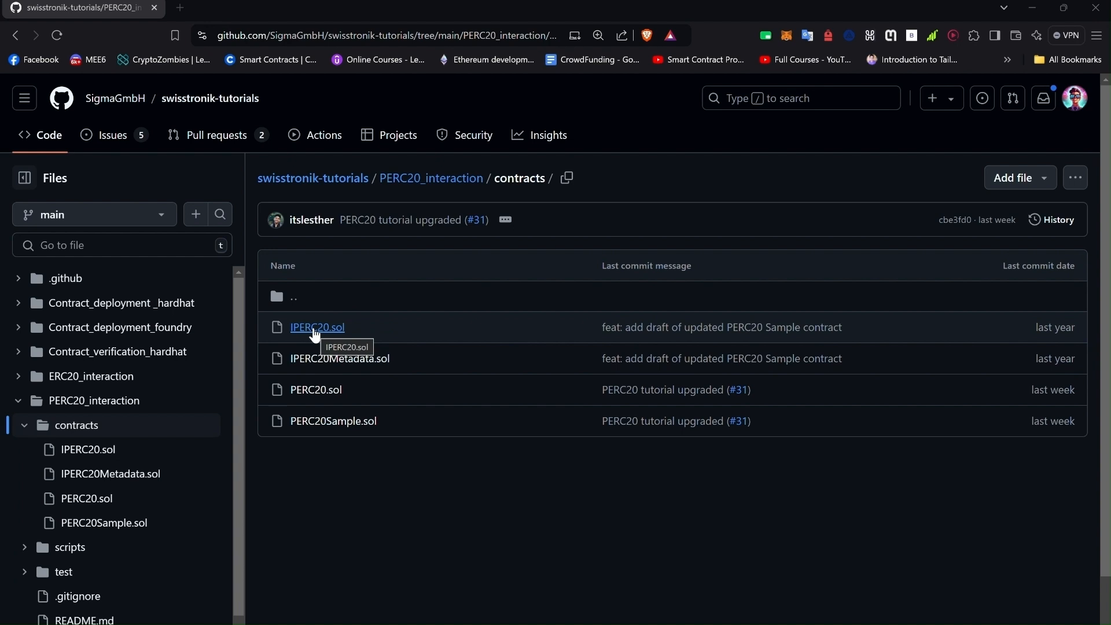
click(314, 330)
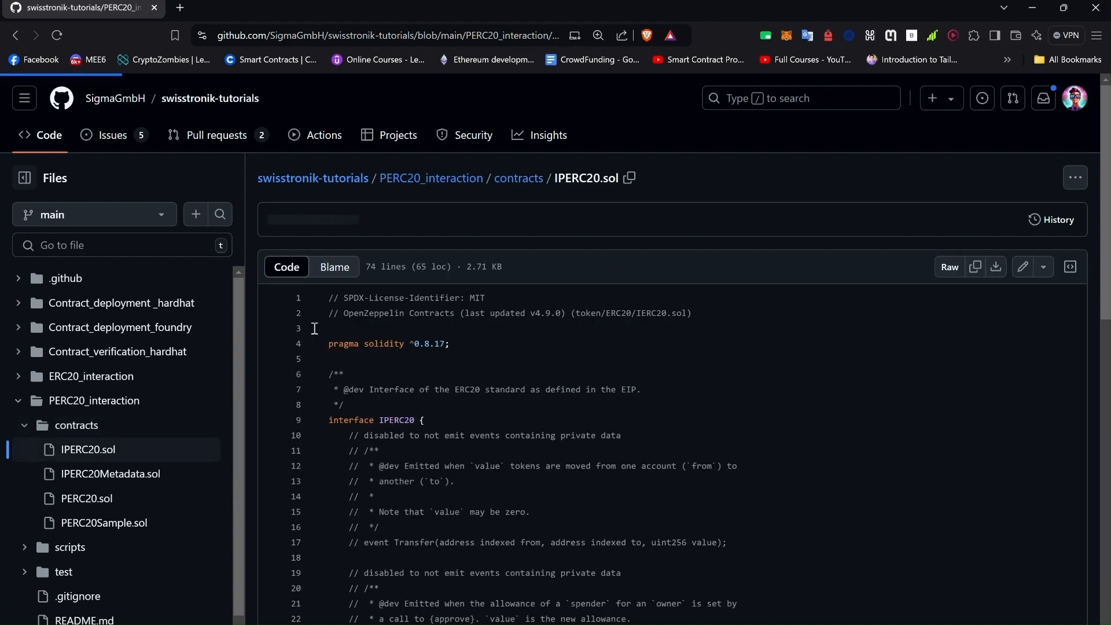
click(976, 267)
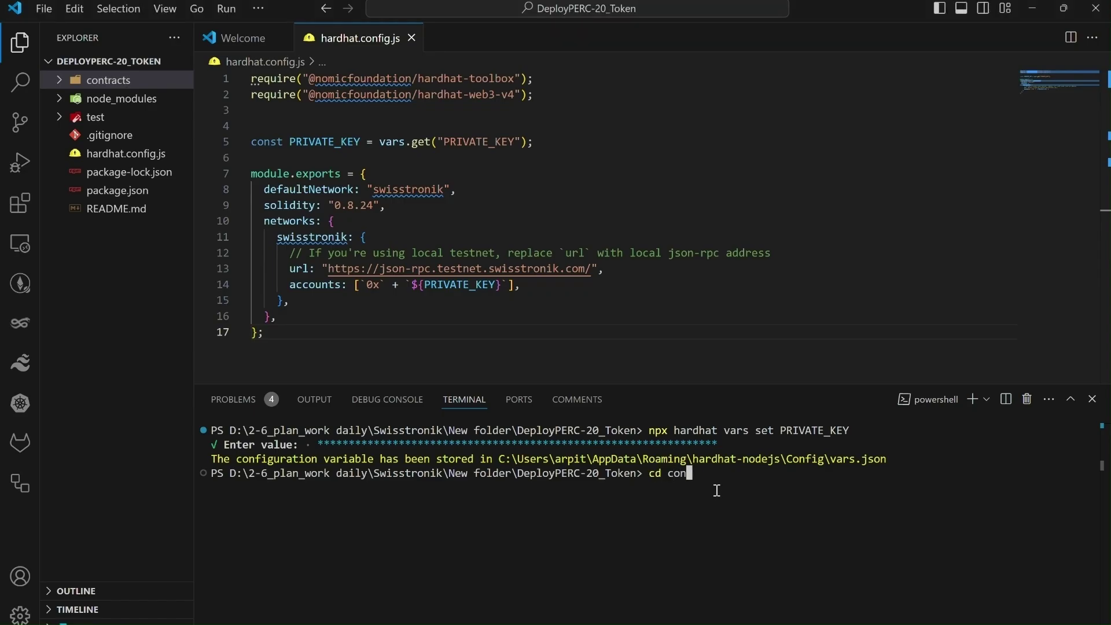
text(tracts)
Create the four empty contract files in the contracts folder from the terminal.
key(Return)
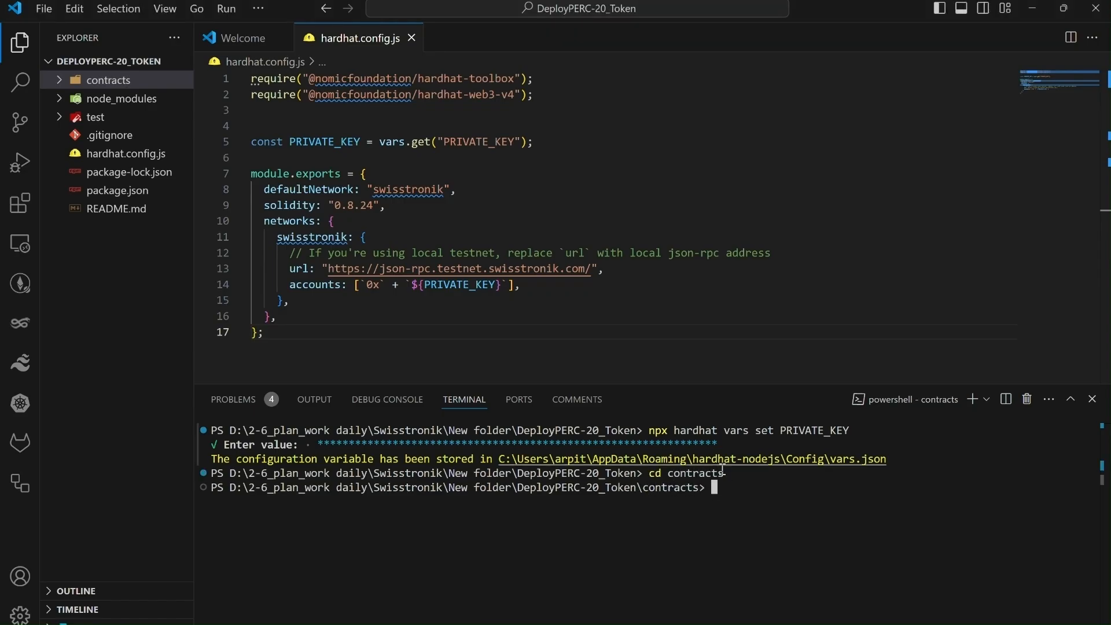
text("IPERC20.sol", "IPERC20Metadata.sol", "PERC20.sol", "PERC20Sample.sol" | ForEach-Object { New-Item -Name $_ -ItemType File })
key(Return)
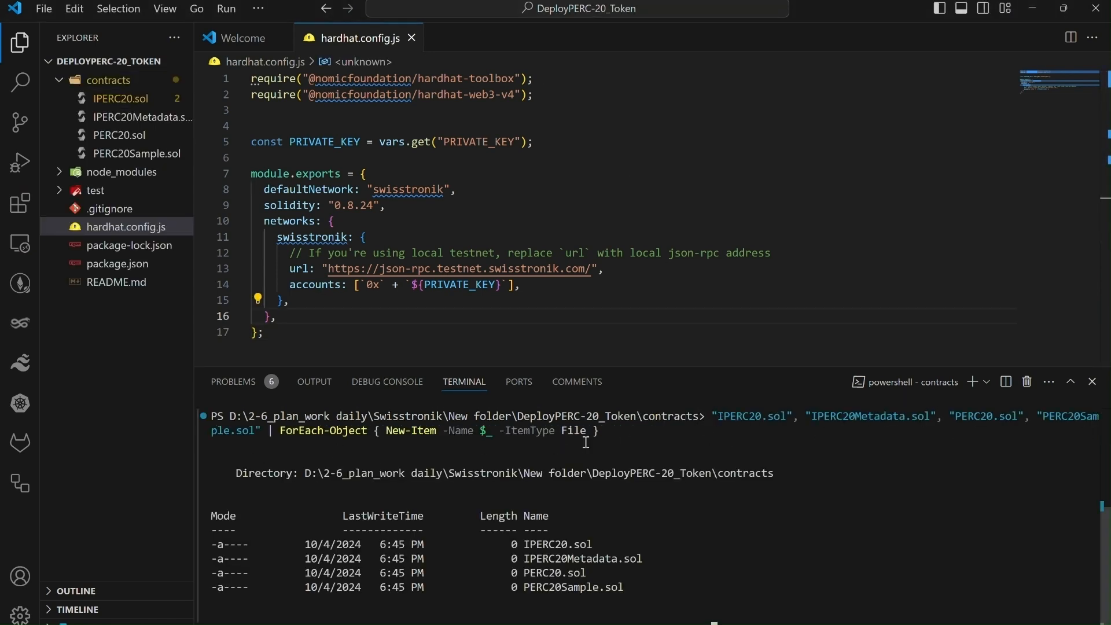
Fill IPERC20.sol with the raw code copied from GitHub.
click(121, 98)
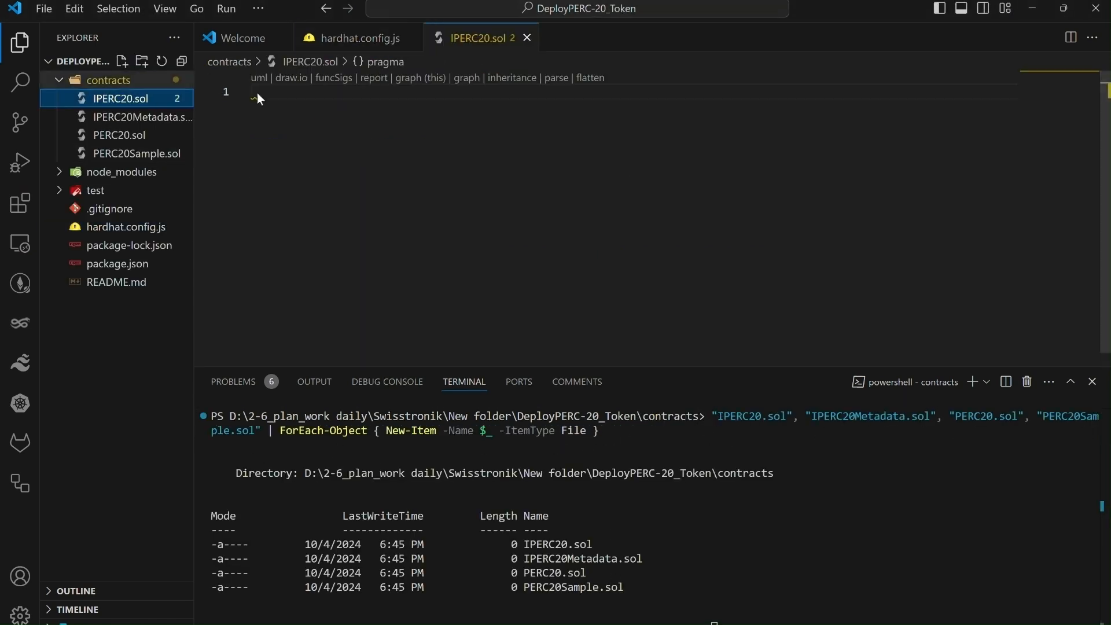
key(alt+Tab)
click(76, 425)
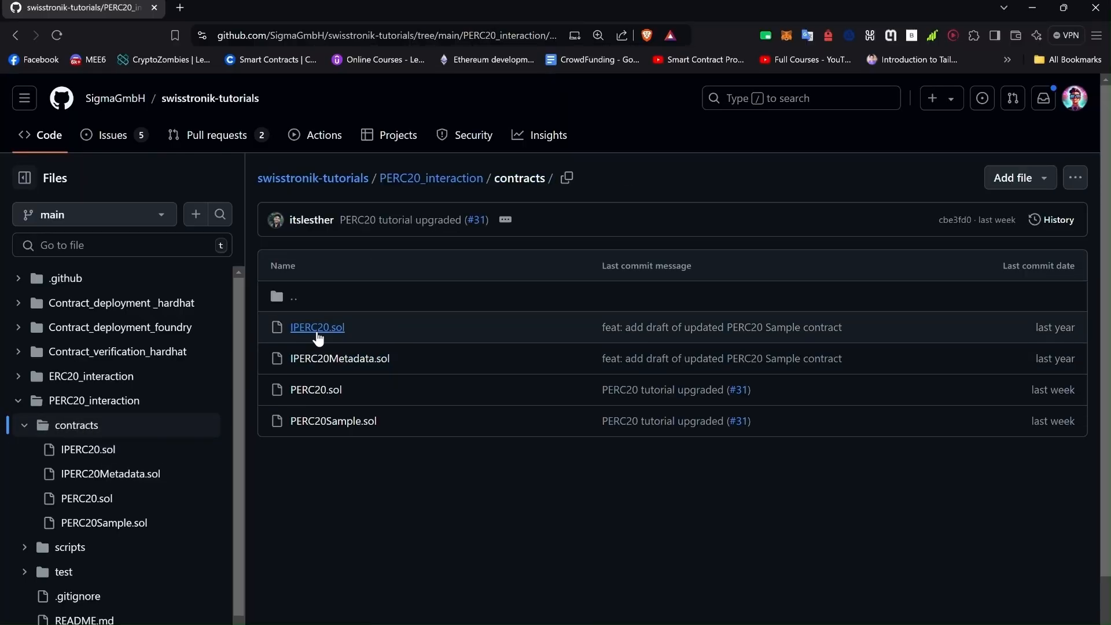
click(318, 327)
click(976, 267)
key(alt+Tab)
key(ctrl+v)
Fill IPERC20Metadata.sol with the GitHub interface code and save it.
click(139, 117)
key(alt+Tab)
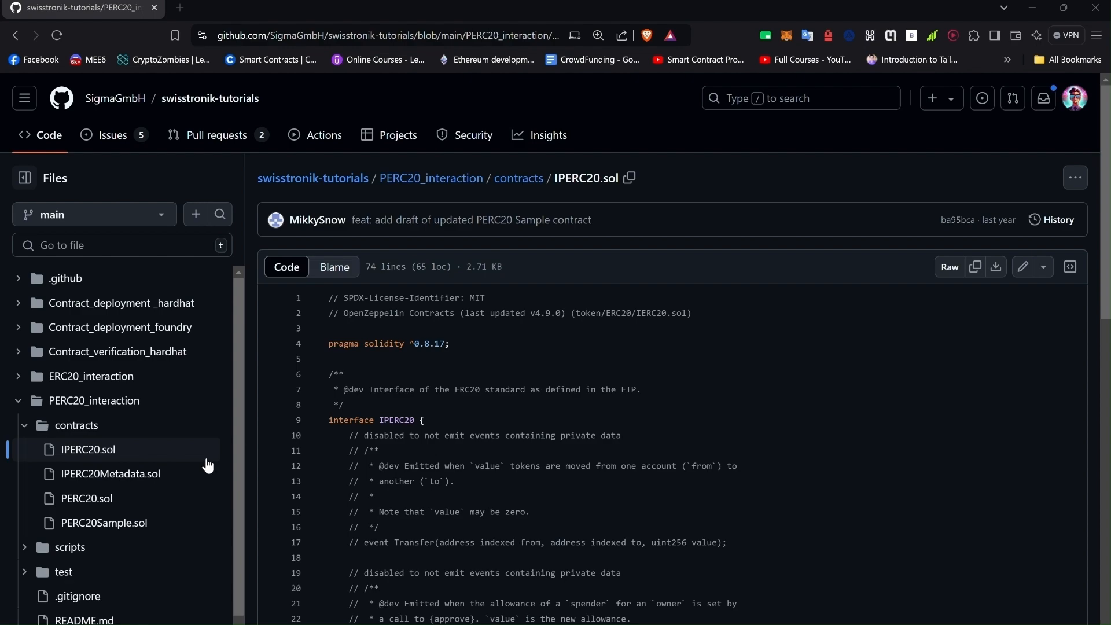
click(110, 474)
click(975, 266)
key(alt+Tab)
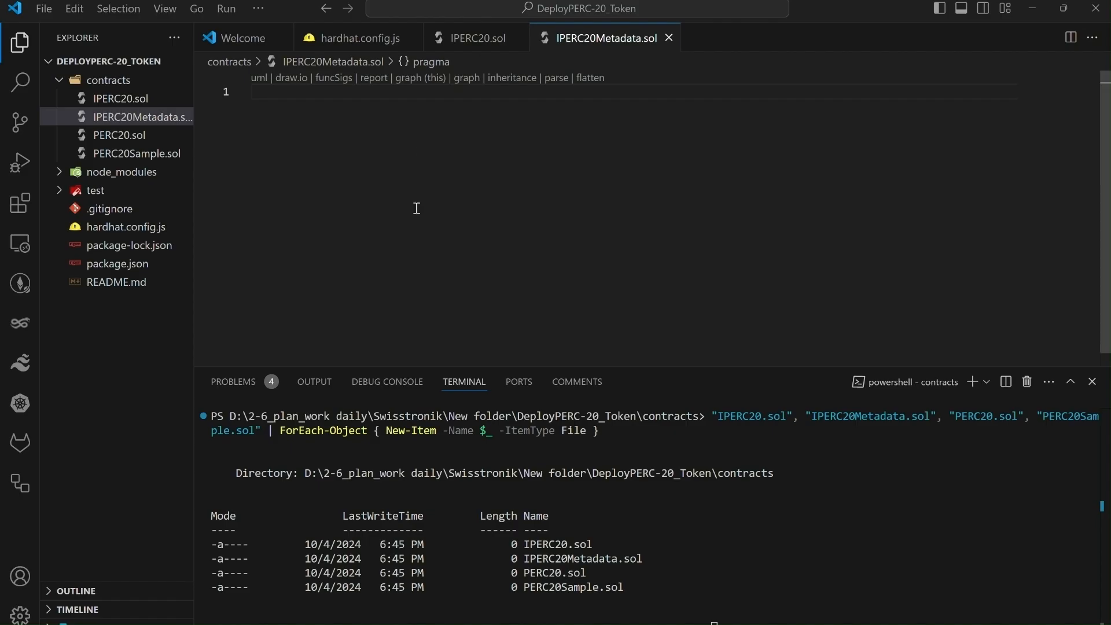
key(ctrl+v)
key(ctrl+s)
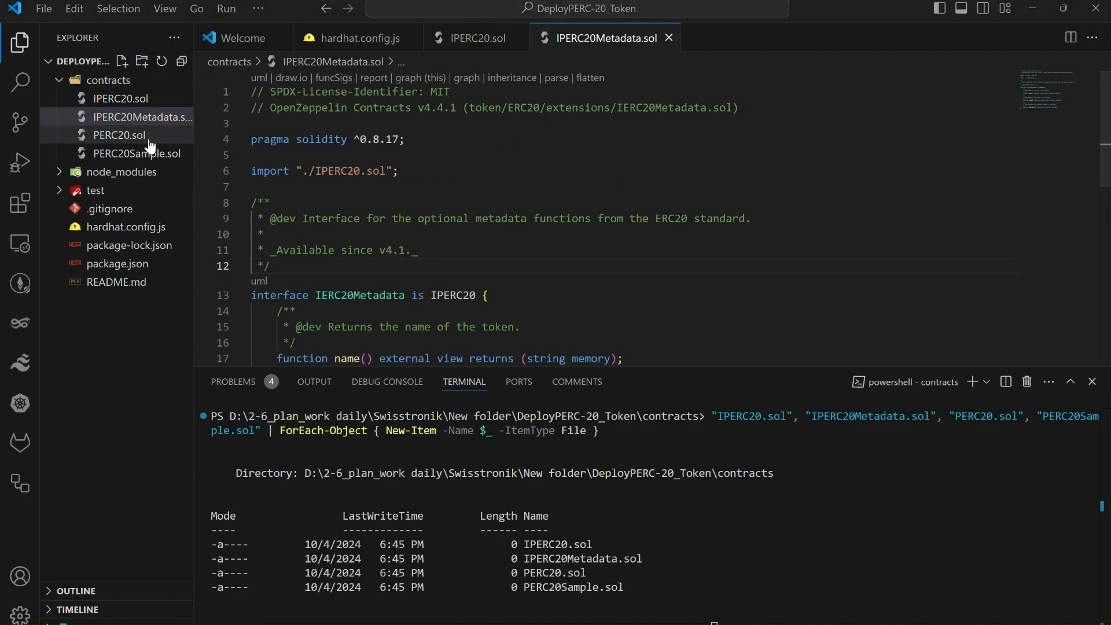
Fill PERC20.sol with the GitHub contract code and save it.
click(120, 135)
key(alt+Tab)
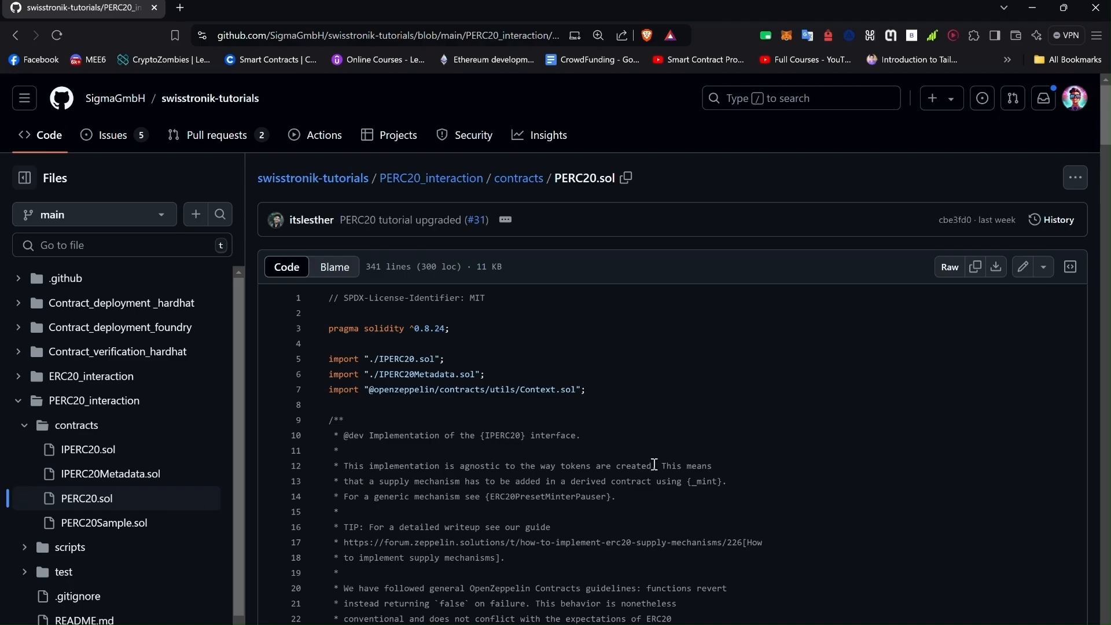
click(87, 487)
scroll(608, 348, down, 5)
click(975, 126)
key(alt+Tab)
click(434, 215)
key(ctrl+v)
key(ctrl+s)
Fill PERC20Sample.sol with the GitHub sample contract code and save it.
click(137, 153)
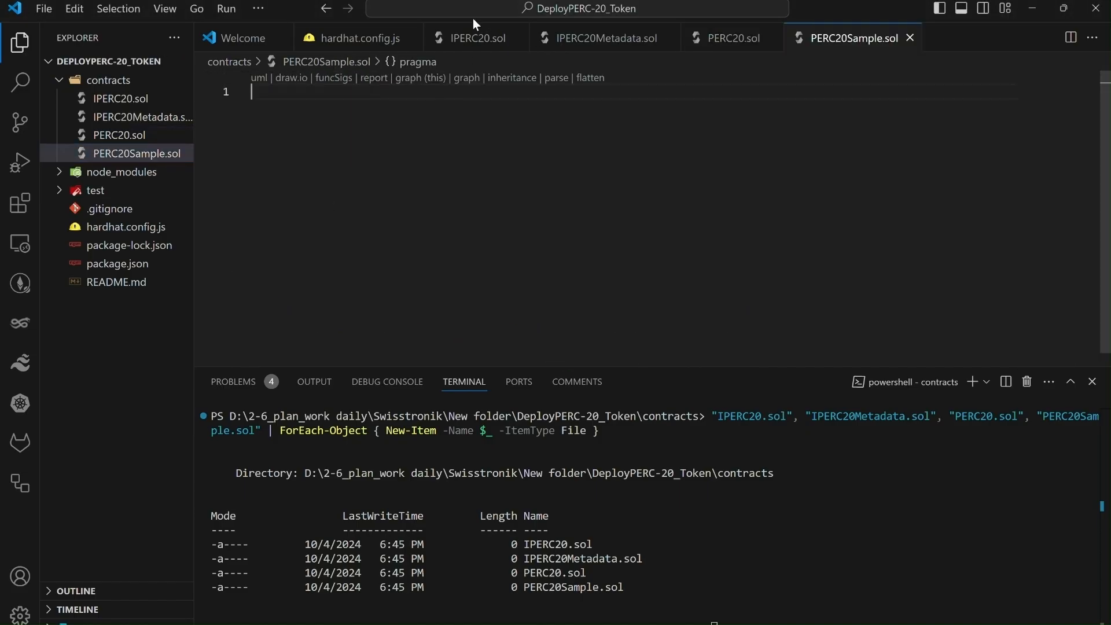
key(alt+Tab)
click(104, 442)
click(976, 125)
key(alt+Tab)
click(493, 189)
key(ctrl+v)
key(ctrl+Home)
key(ctrl+s)
Review IPERC20.sol's totalSupply, balanceOf, transfer and allowance function declarations.
click(121, 98)
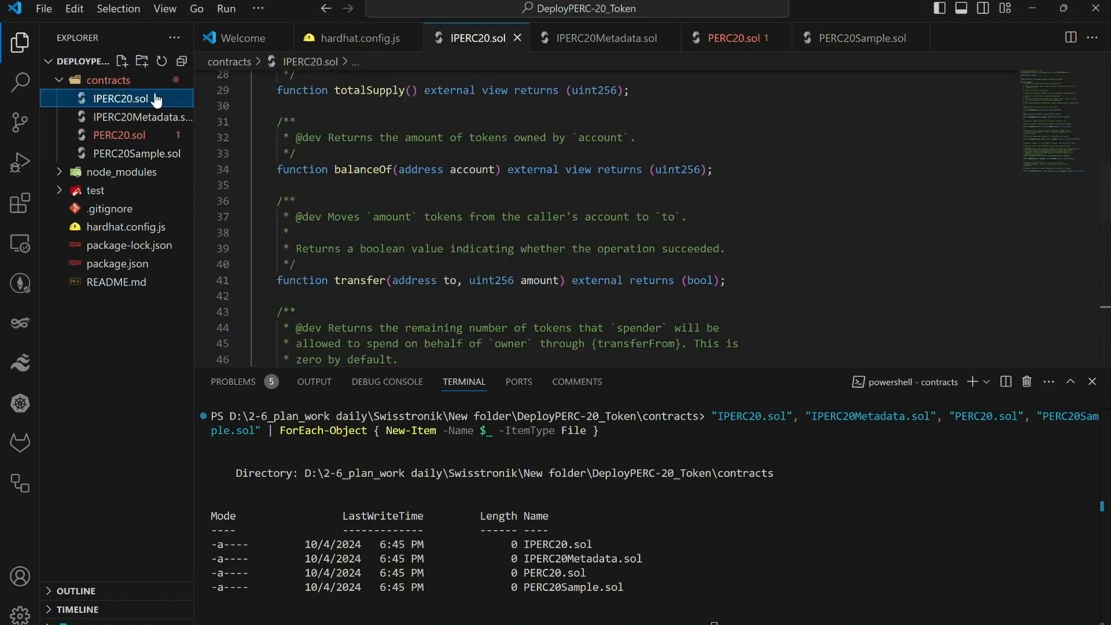
click(412, 177)
scroll(526, 198, up, 10)
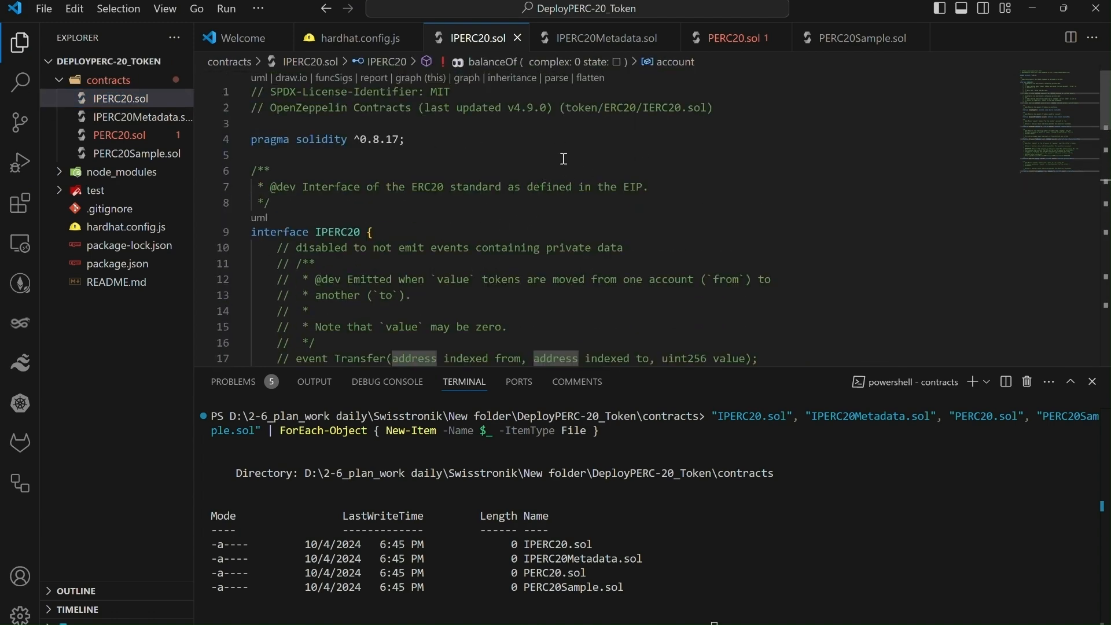
scroll(472, 206, down, 4)
scroll(470, 206, down, 4)
drag(278, 130, 630, 146)
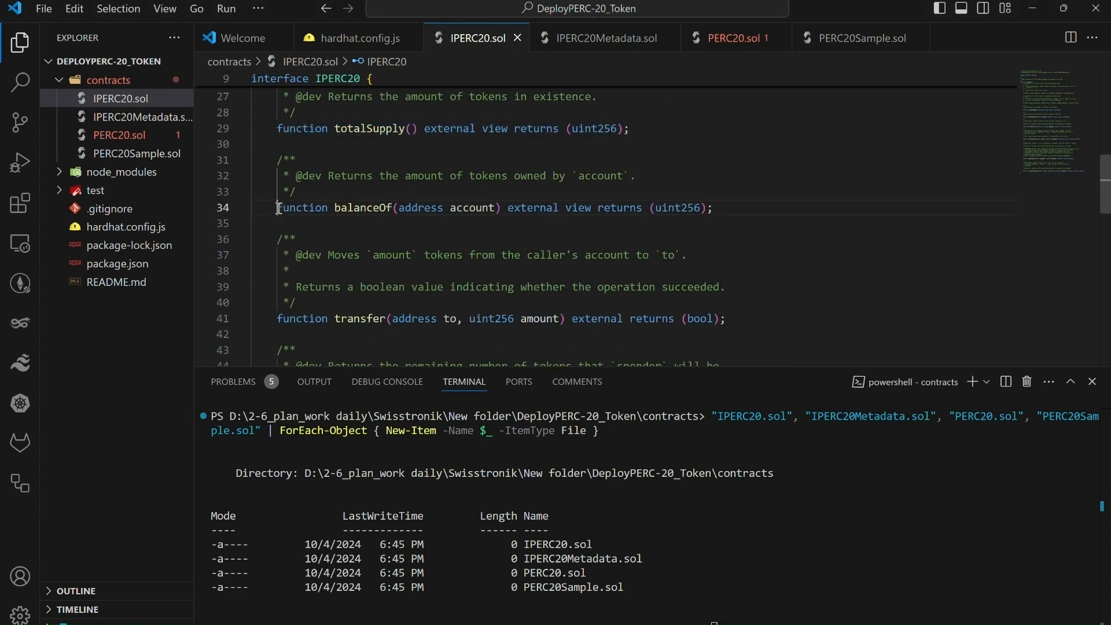
mouse_move(279, 208)
mouse_down()
mouse_move(726, 214)
mouse_move(305, 237)
mouse_up()
click(678, 251)
scroll(521, 260, down, 2)
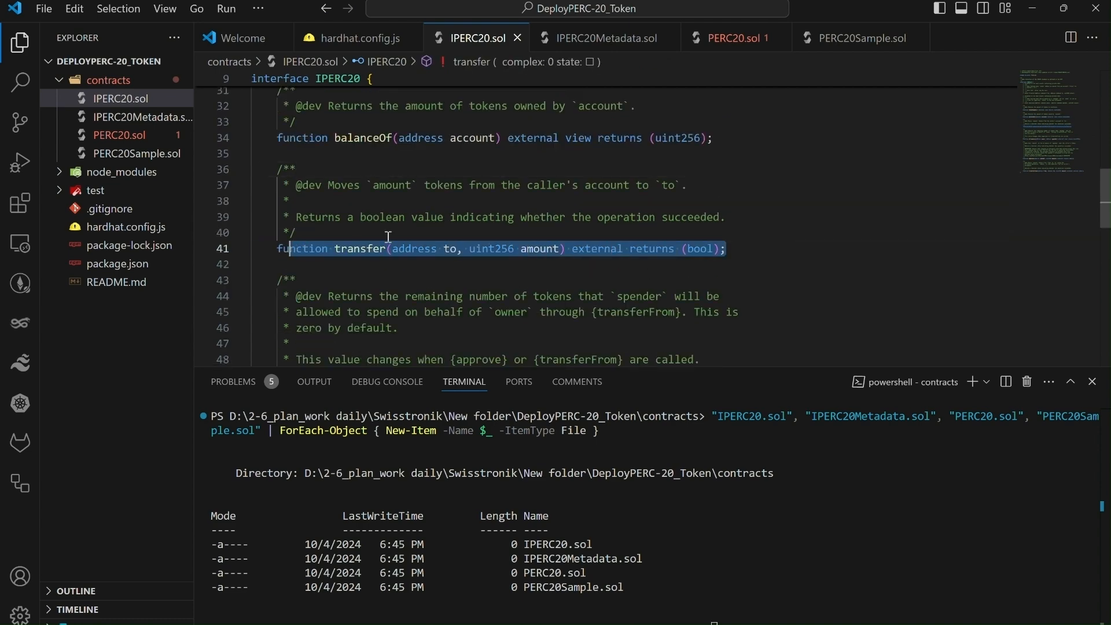
click(451, 262)
scroll(467, 272, down, 4)
drag(278, 217, 782, 218)
click(764, 248)
scroll(764, 247, down, 6)
scroll(774, 246, up, 5)
scroll(790, 239, up, 5)
scroll(799, 234, up, 5)
scroll(811, 232, up, 4)
scroll(811, 232, down, 1)
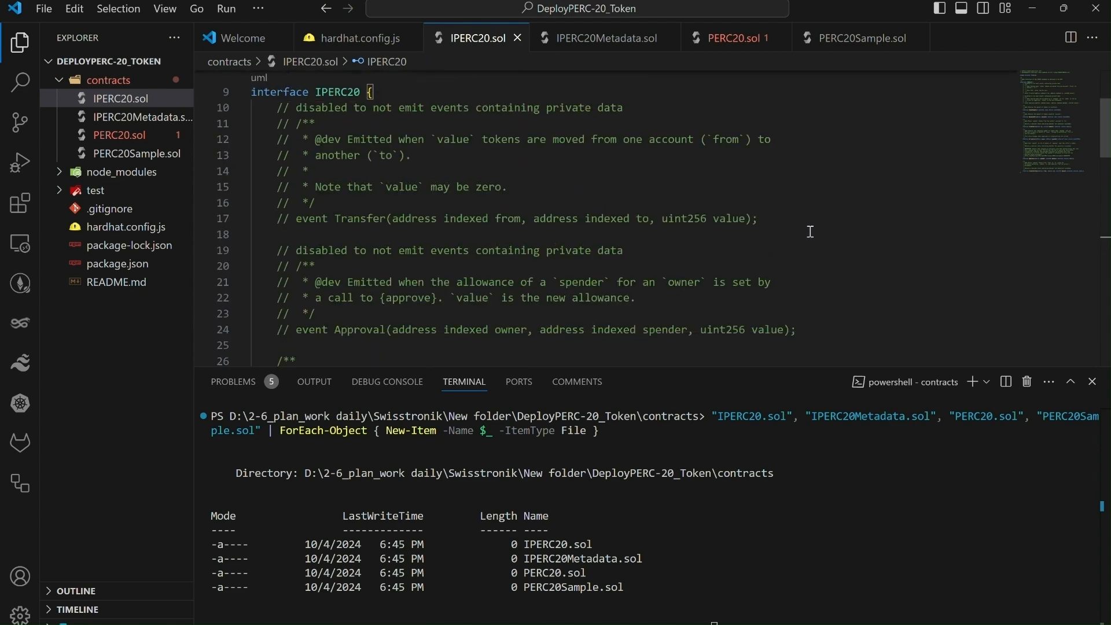
Review the commented-out Transfer and Approval events, then bring up IPERC20Metadata.sol.
drag(625, 252, 269, 251)
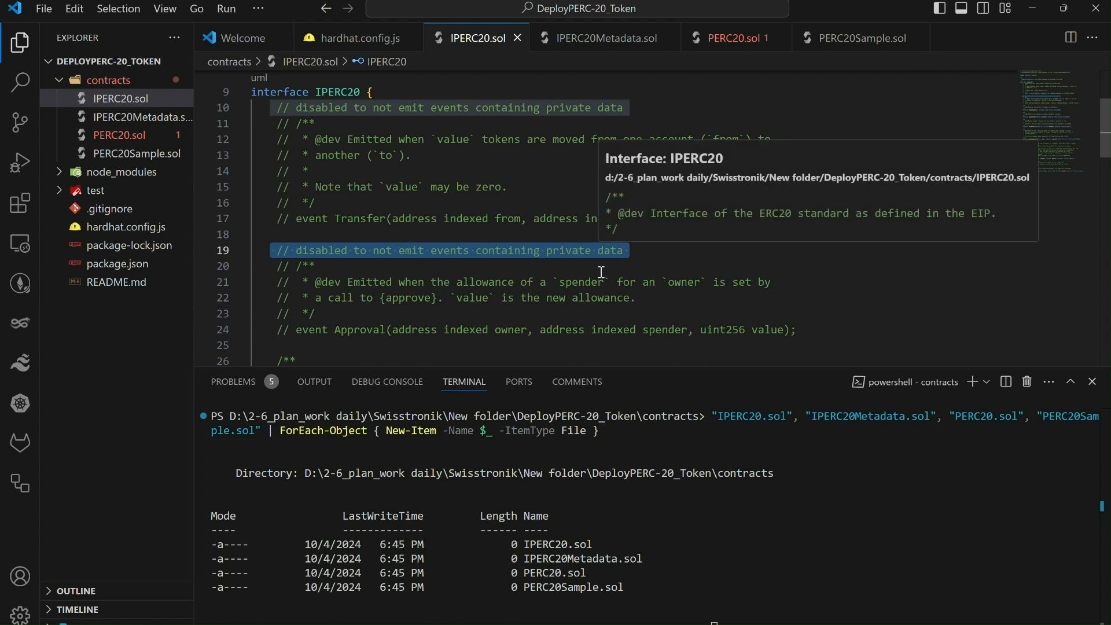
drag(796, 329, 252, 252)
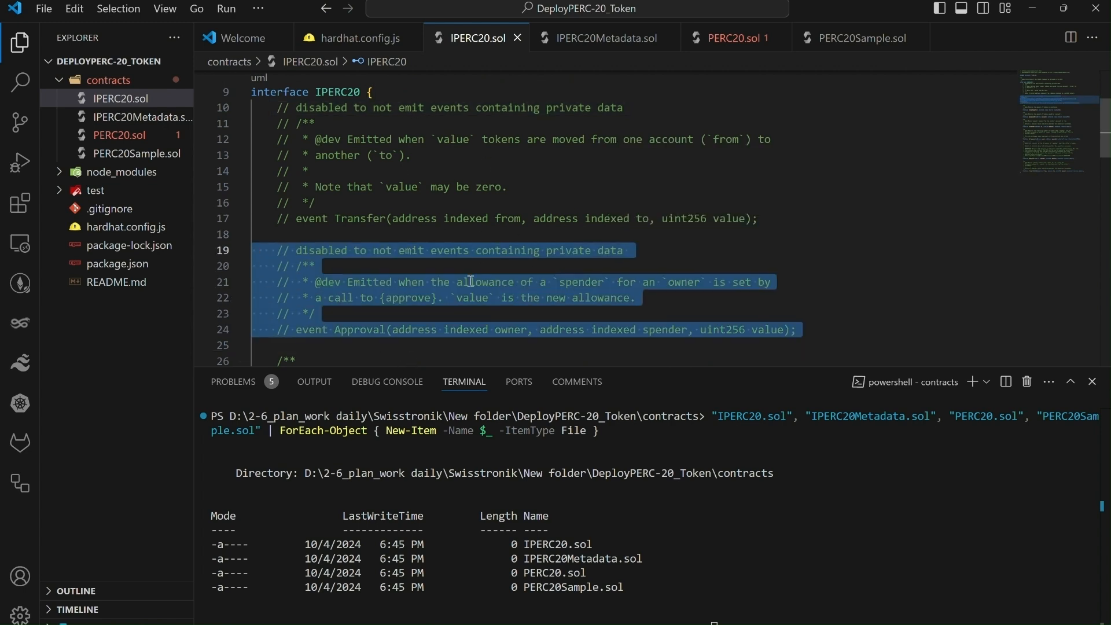
click(452, 187)
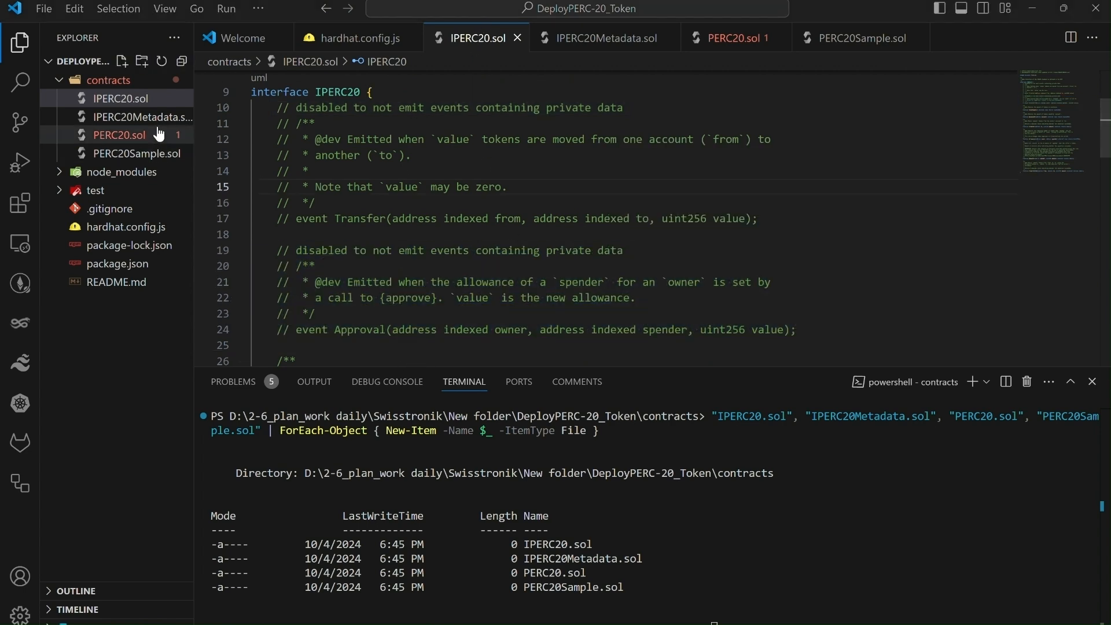
click(139, 116)
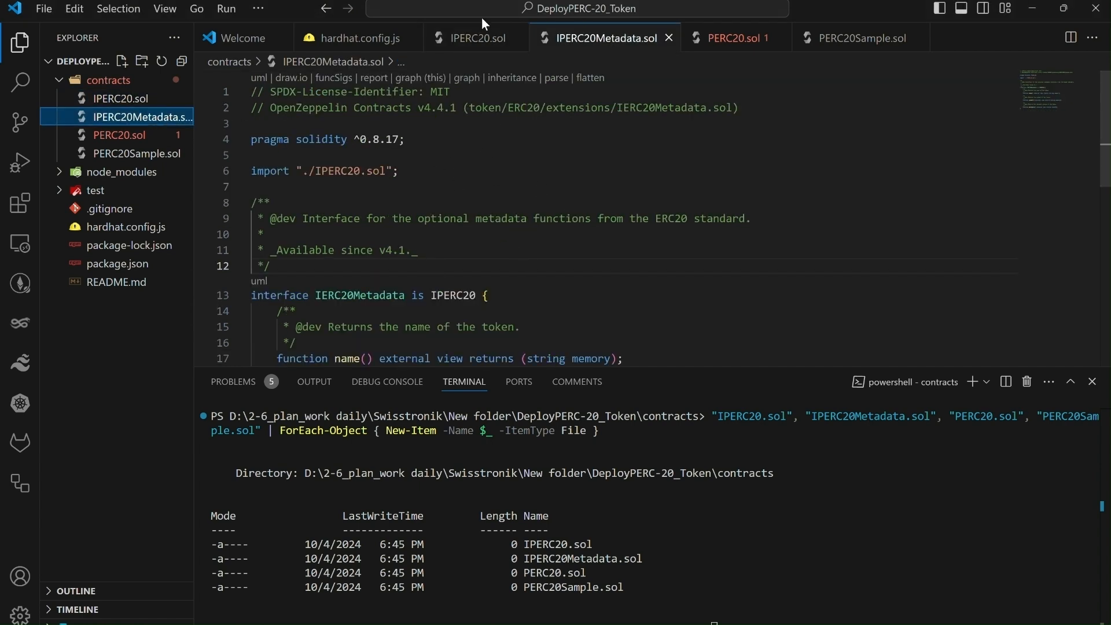
scroll(489, 212, down, 3)
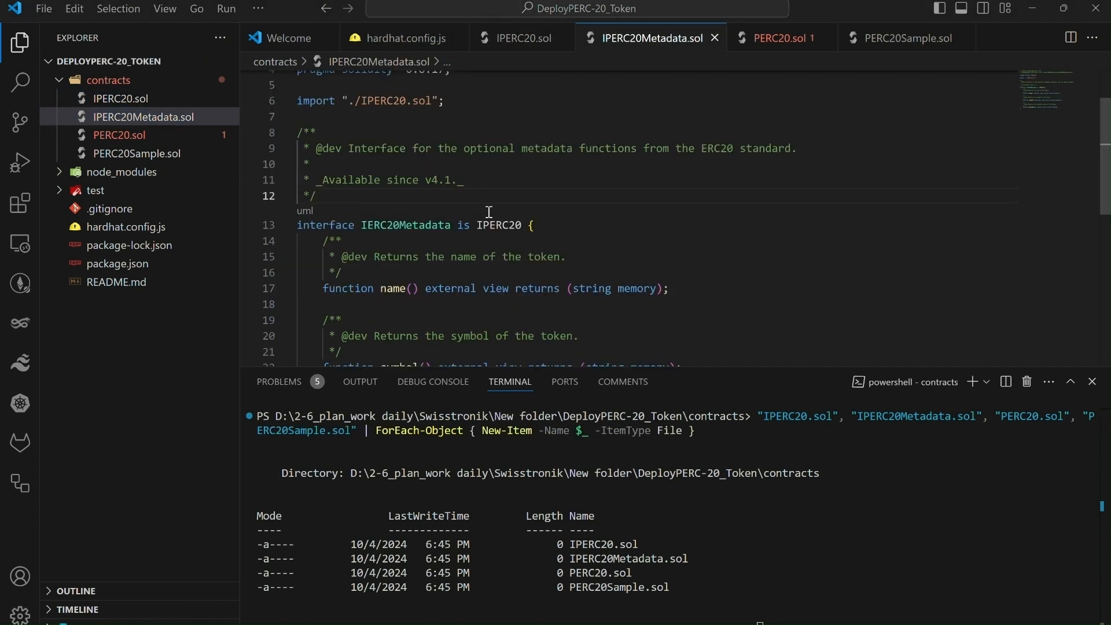
scroll(489, 212, down, 2)
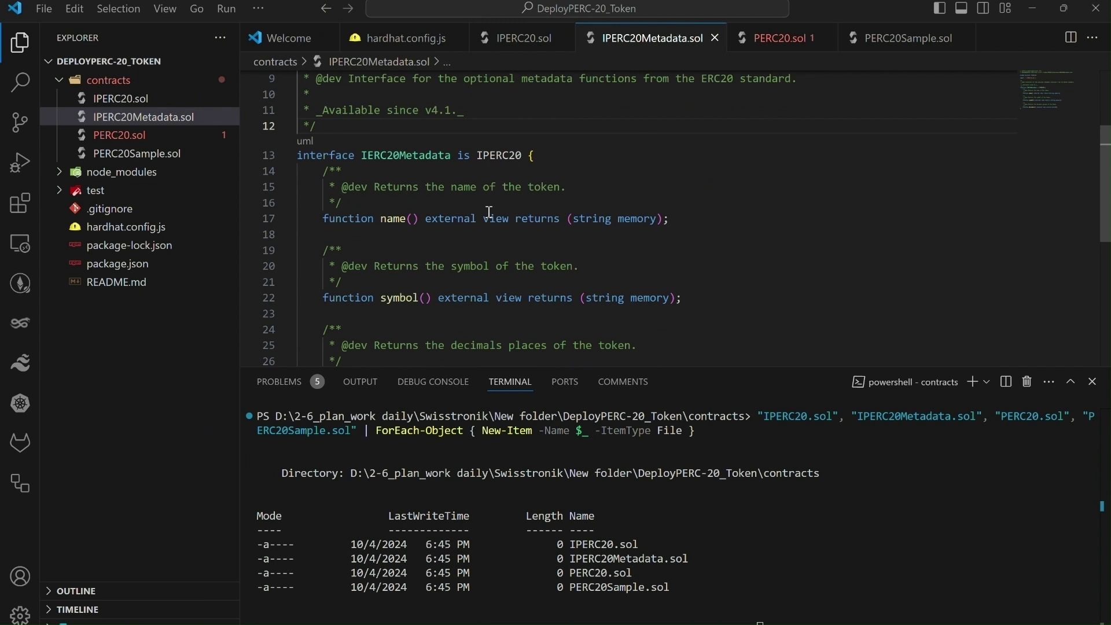
Review the name and decimals declarations in IPERC20Metadata.sol, then bring up PERC20.sol.
double_click(395, 218)
drag(341, 283, 438, 298)
scroll(566, 307, down, 3)
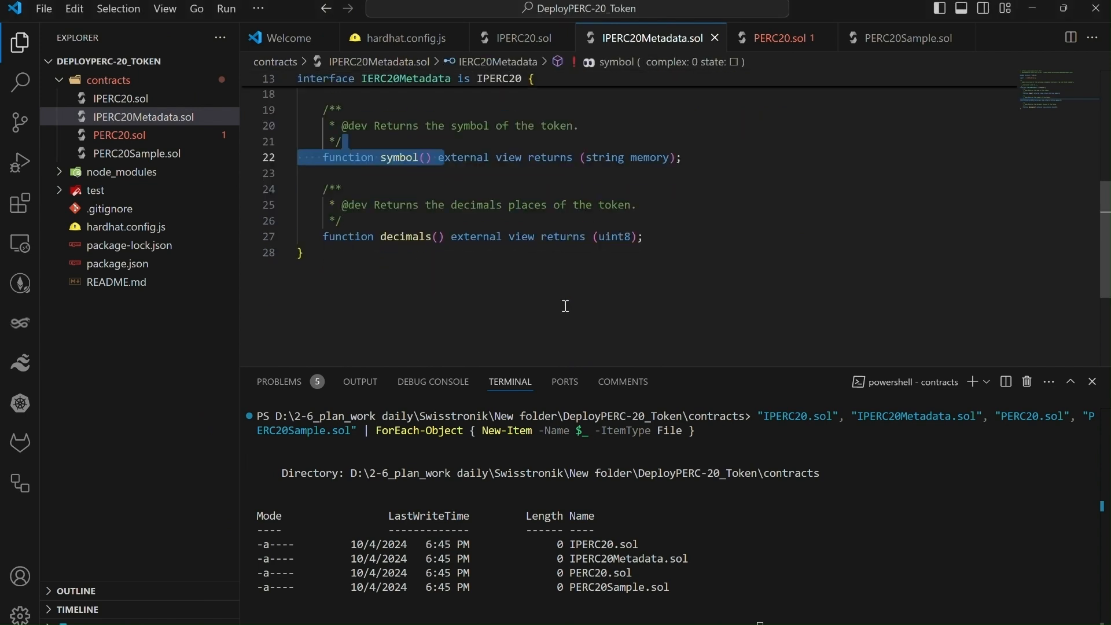
double_click(390, 237)
click(430, 257)
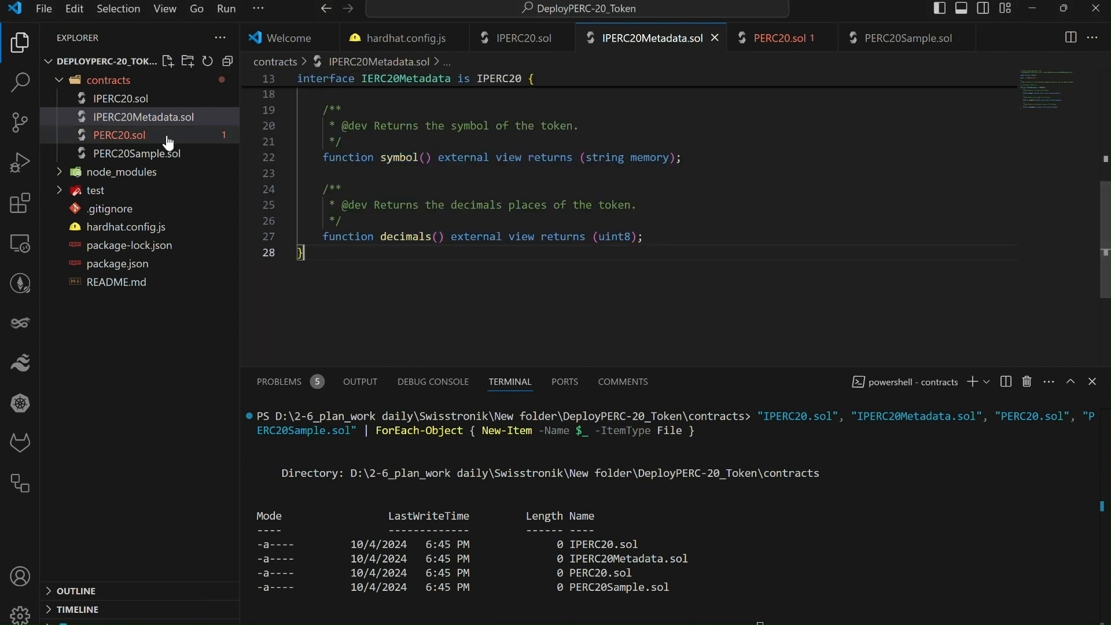
click(118, 135)
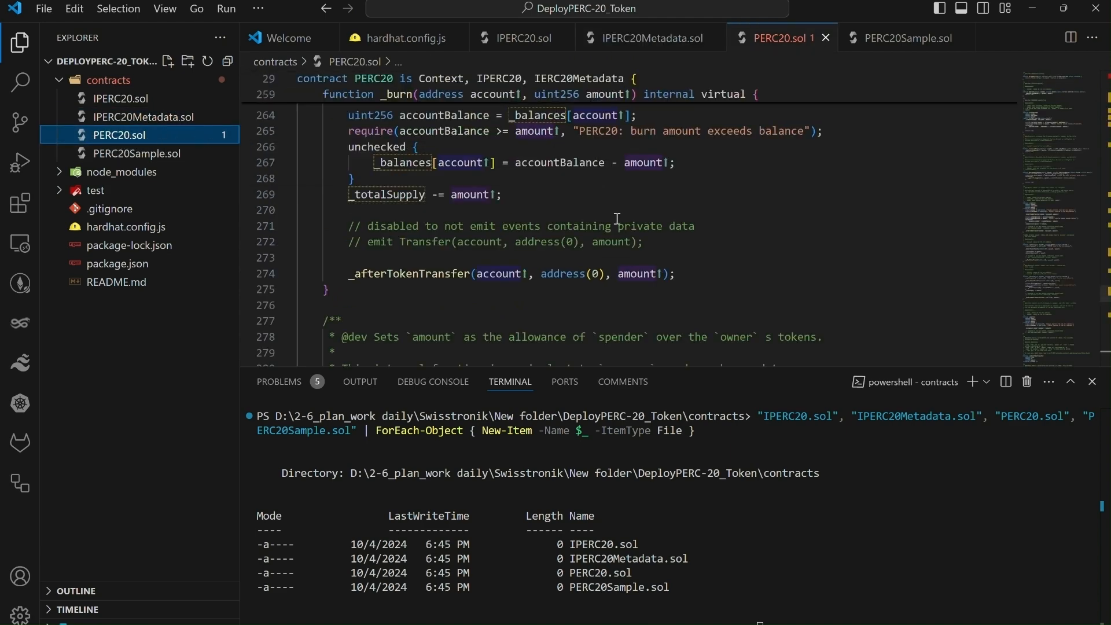
scroll(725, 233, up, 5)
scroll(696, 239, up, 5)
scroll(687, 243, up, 4)
scroll(684, 245, up, 4)
scroll(685, 244, up, 4)
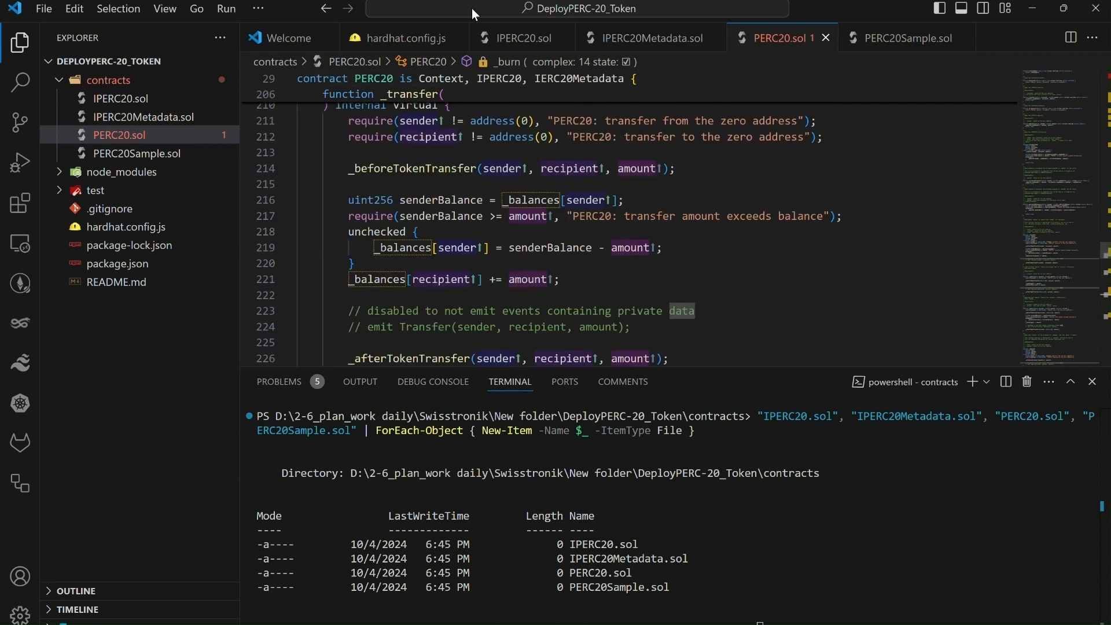
key(ctrl+Home)
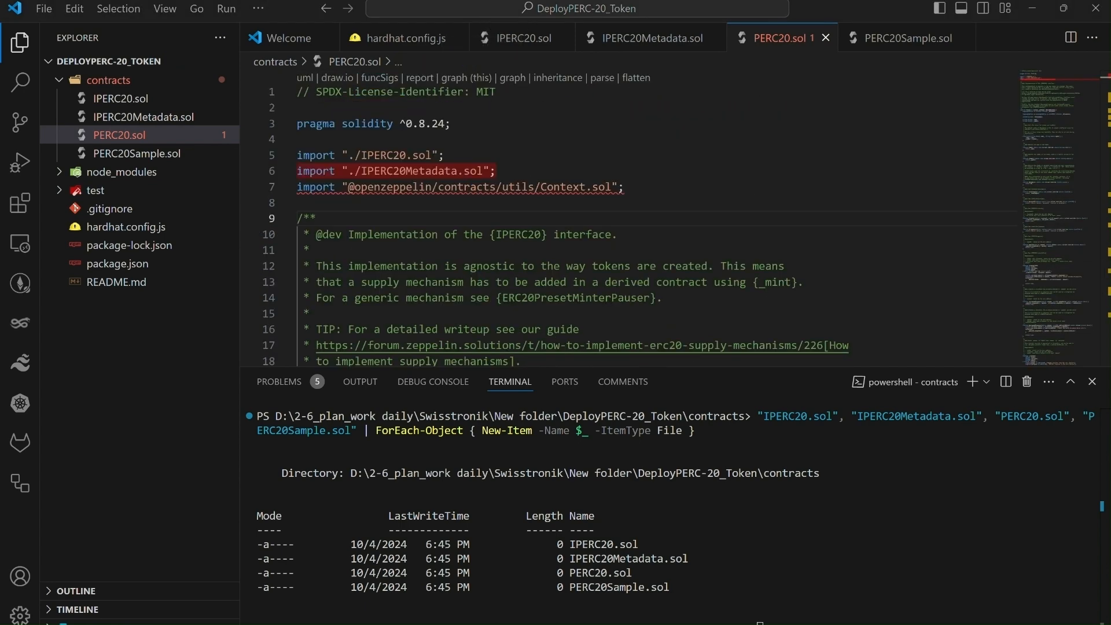
drag(444, 155, 298, 155)
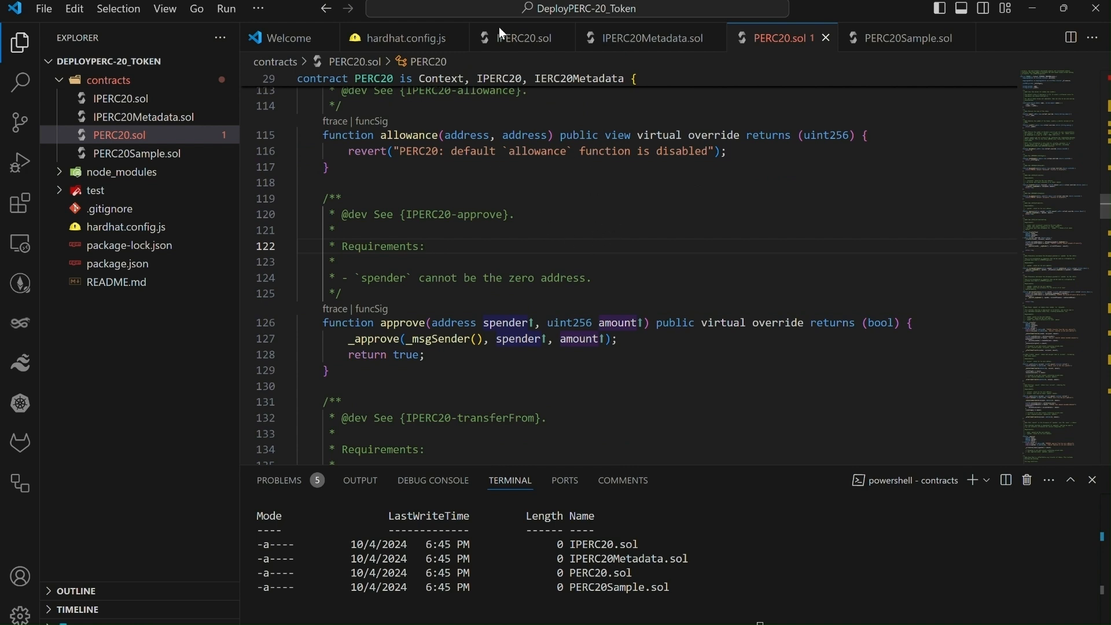
scroll(614, 238, down, 10)
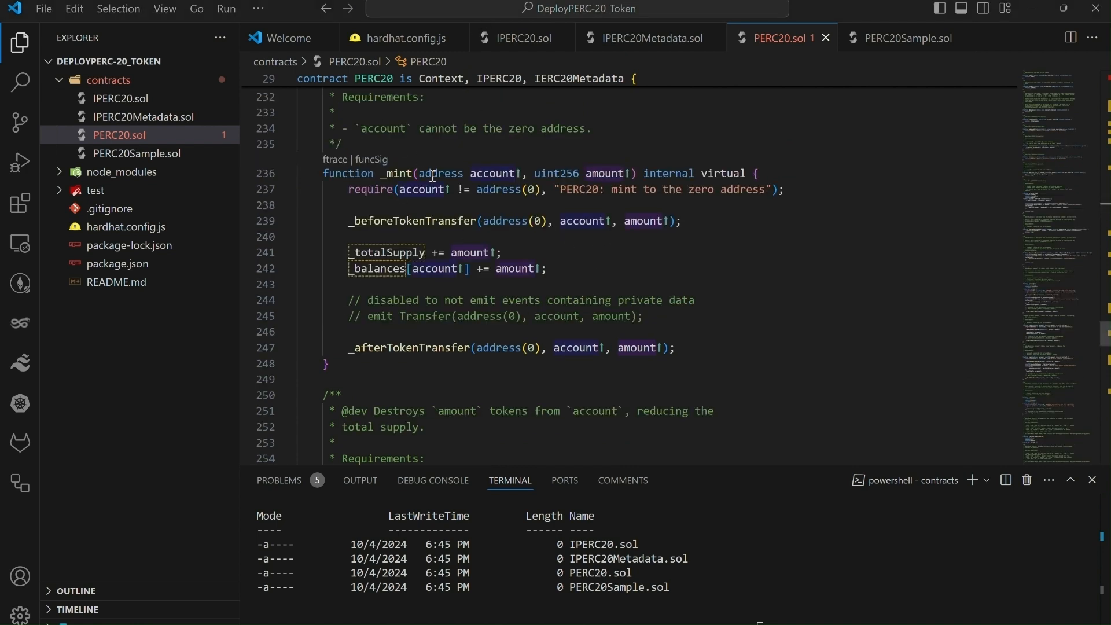
mouse_move(383, 371)
mouse_down()
mouse_move(305, 253)
mouse_move(300, 174)
mouse_up()
click(453, 362)
scroll(466, 377, down, 6)
scroll(466, 378, down, 2)
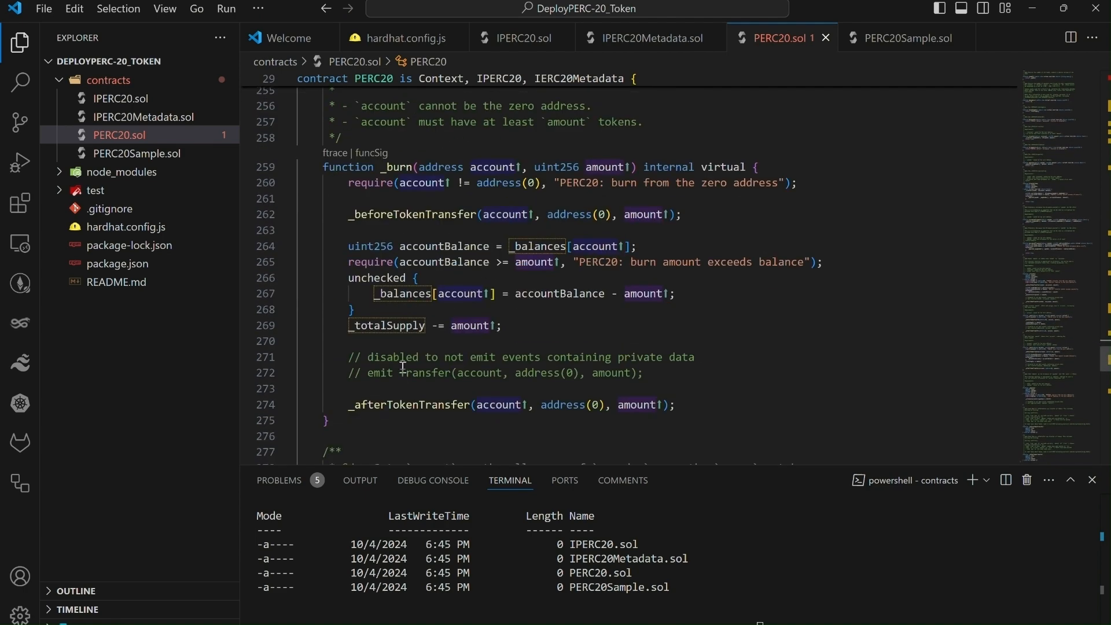
drag(334, 425, 346, 138)
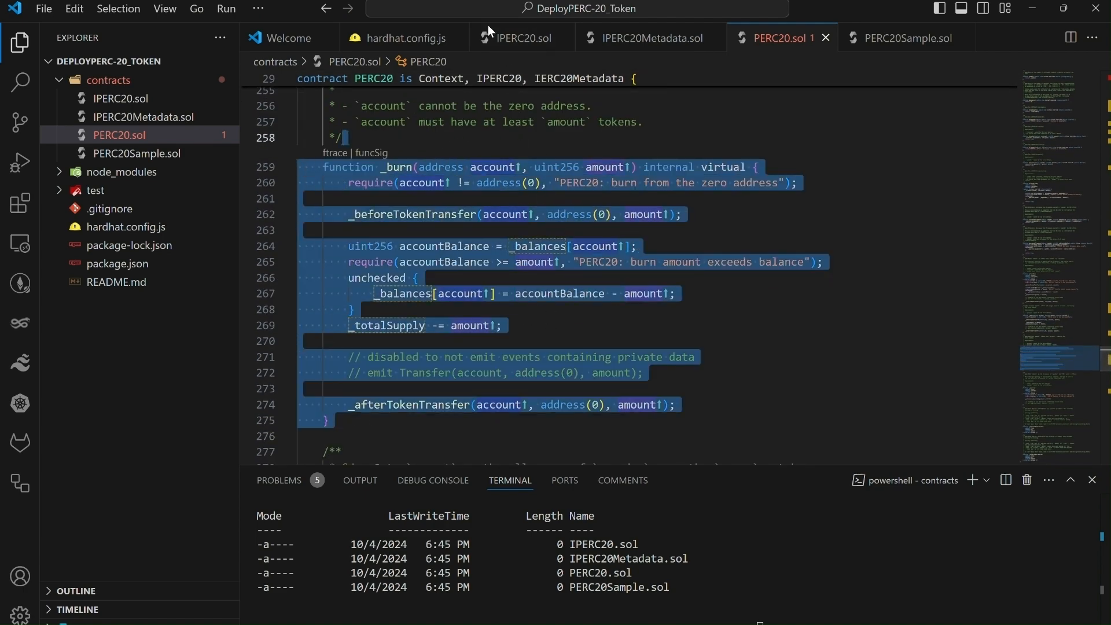
scroll(495, 261, up, 20)
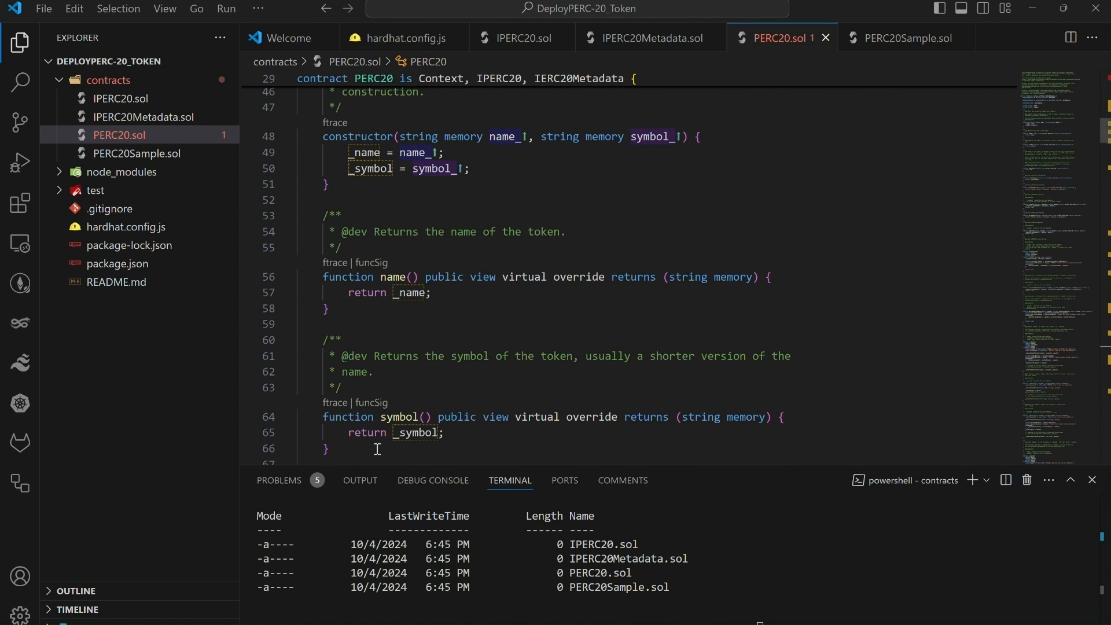
drag(374, 448, 346, 107)
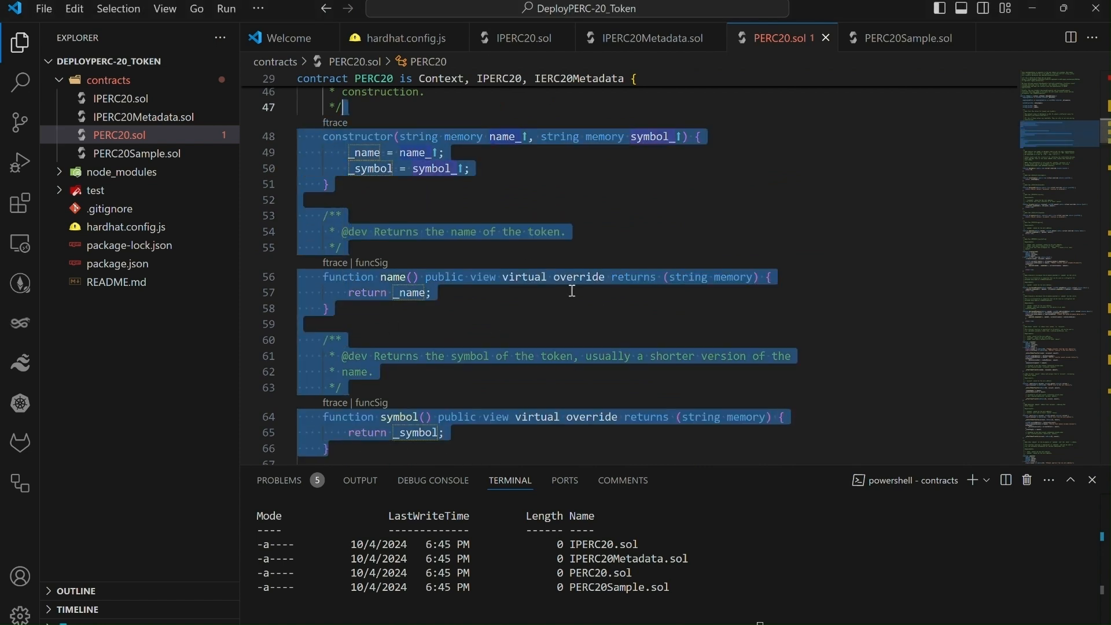
click(621, 337)
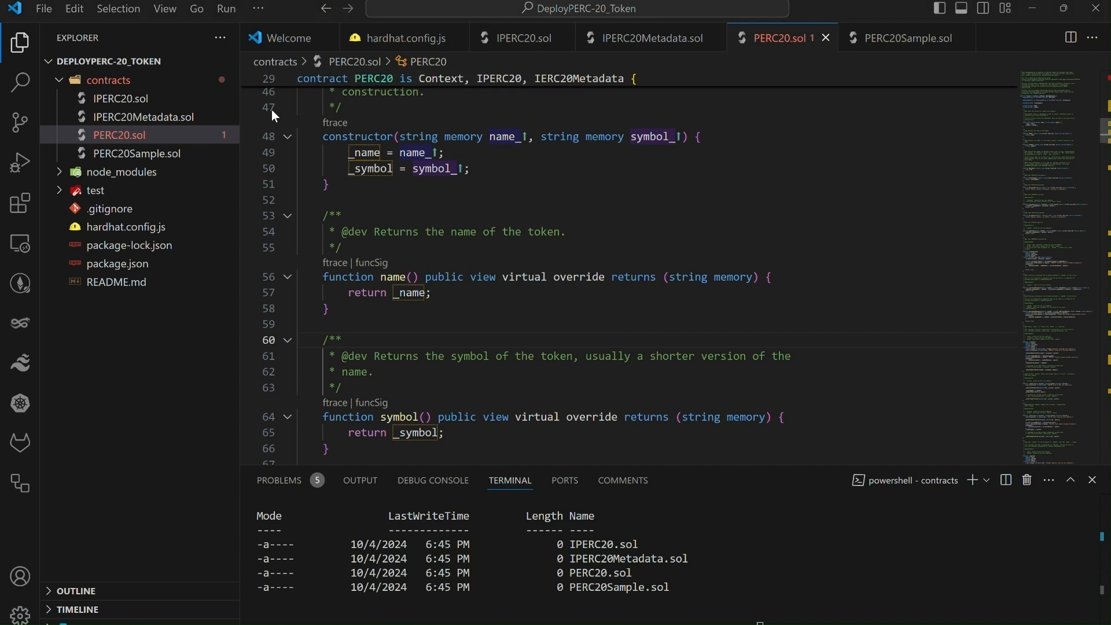
click(183, 158)
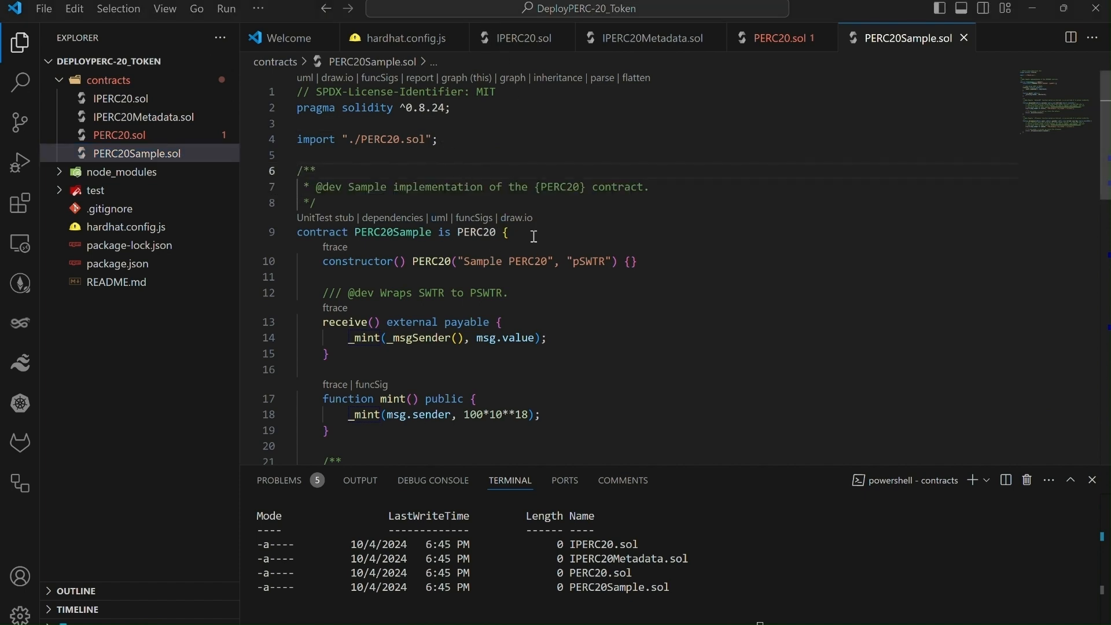
drag(532, 234, 328, 232)
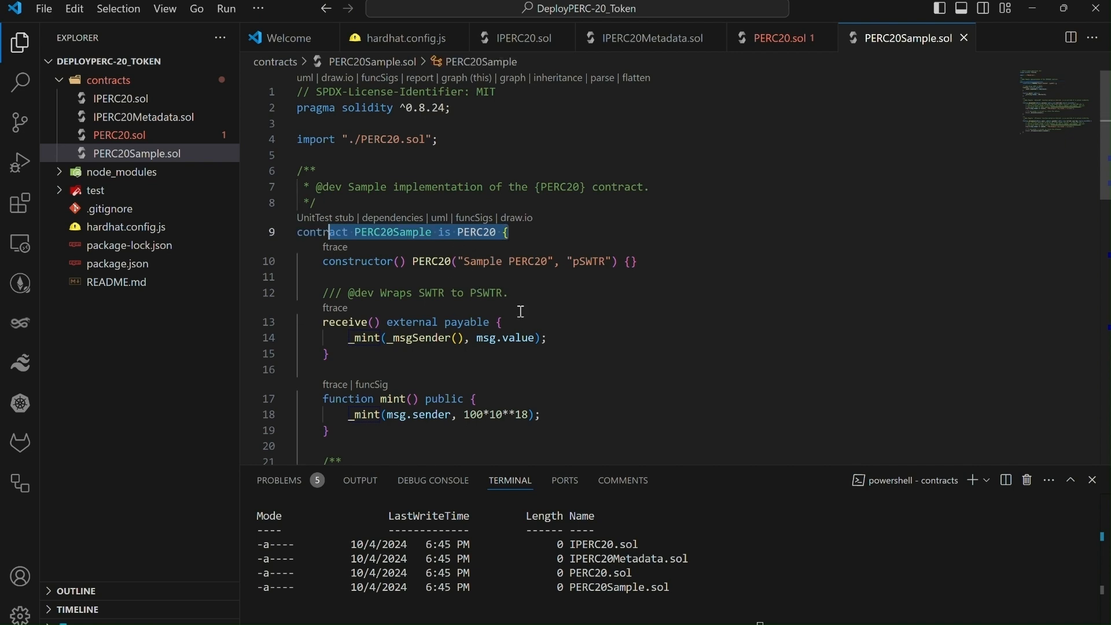
click(561, 296)
drag(637, 261, 413, 262)
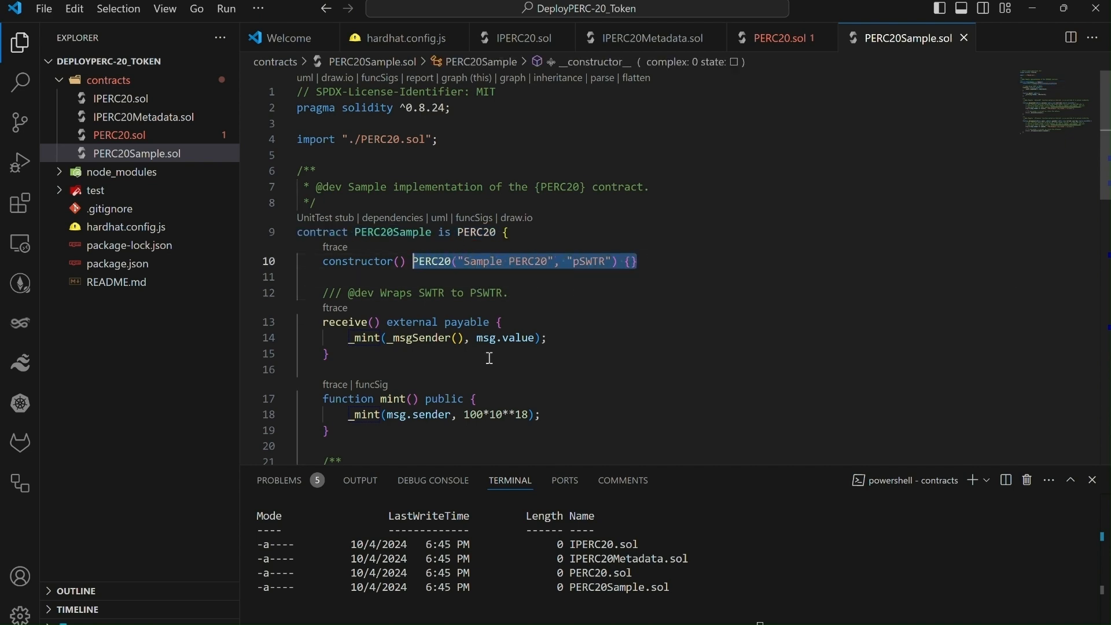
click(569, 374)
scroll(576, 359, down, 3)
scroll(575, 360, down, 3)
scroll(575, 360, down, 2)
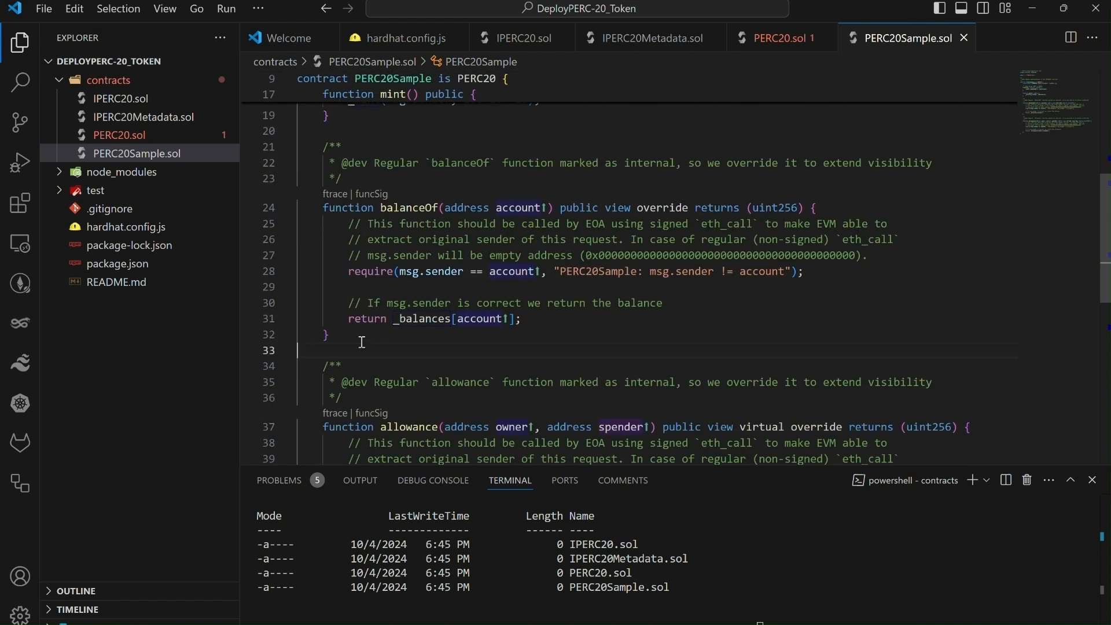
drag(361, 342, 276, 207)
click(487, 267)
scroll(508, 348, down, 3)
scroll(508, 347, down, 3)
click(334, 361)
drag(333, 344, 347, 188)
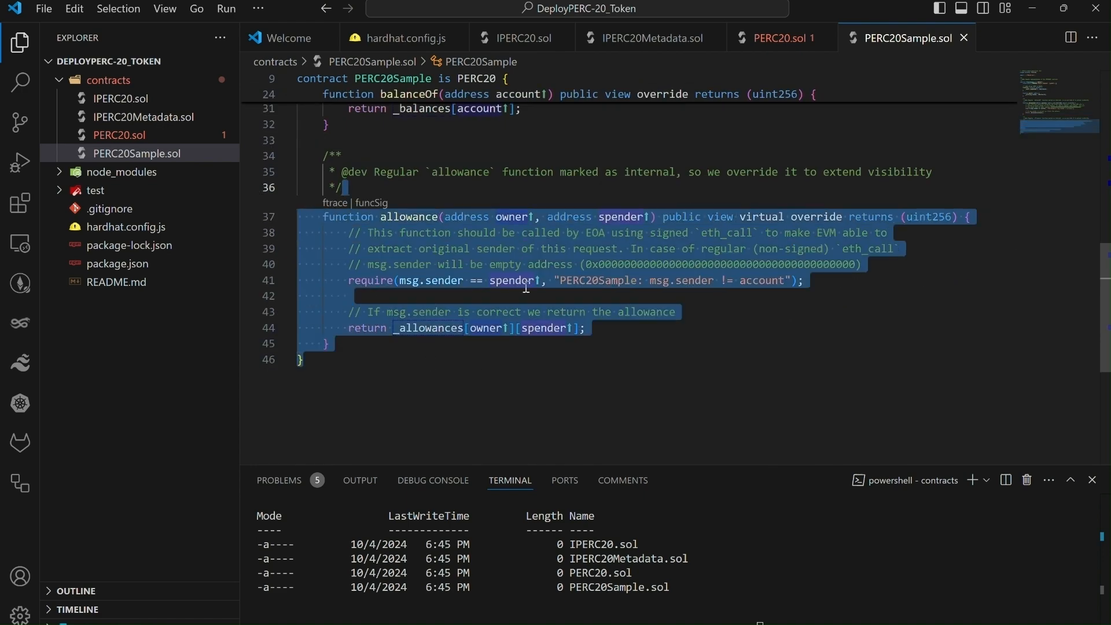
click(532, 378)
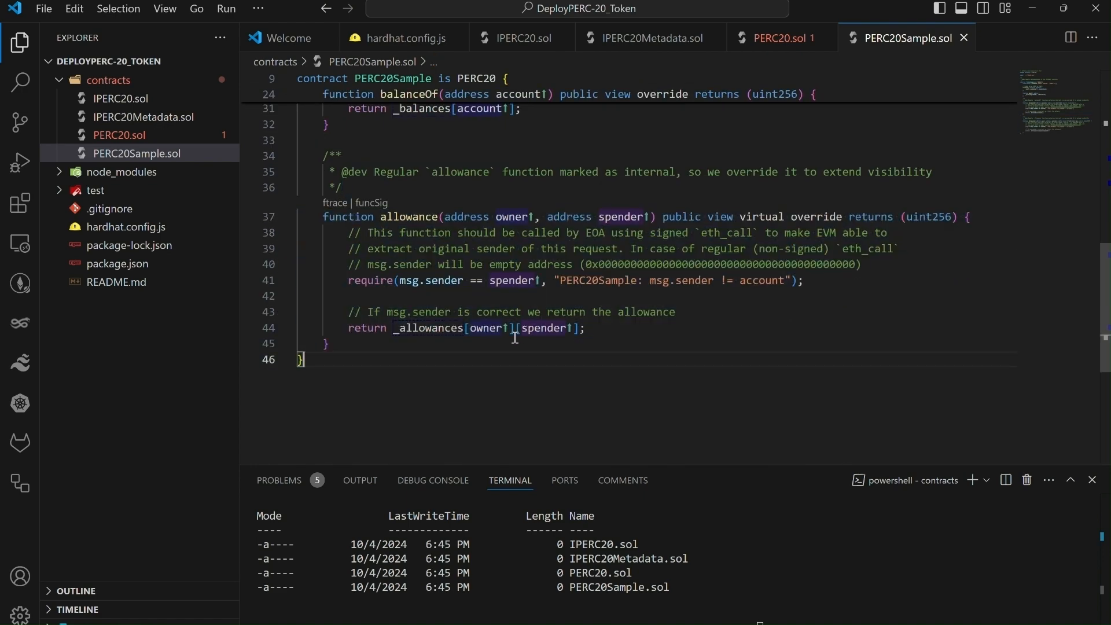
scroll(516, 338, up, 3)
scroll(516, 339, up, 3)
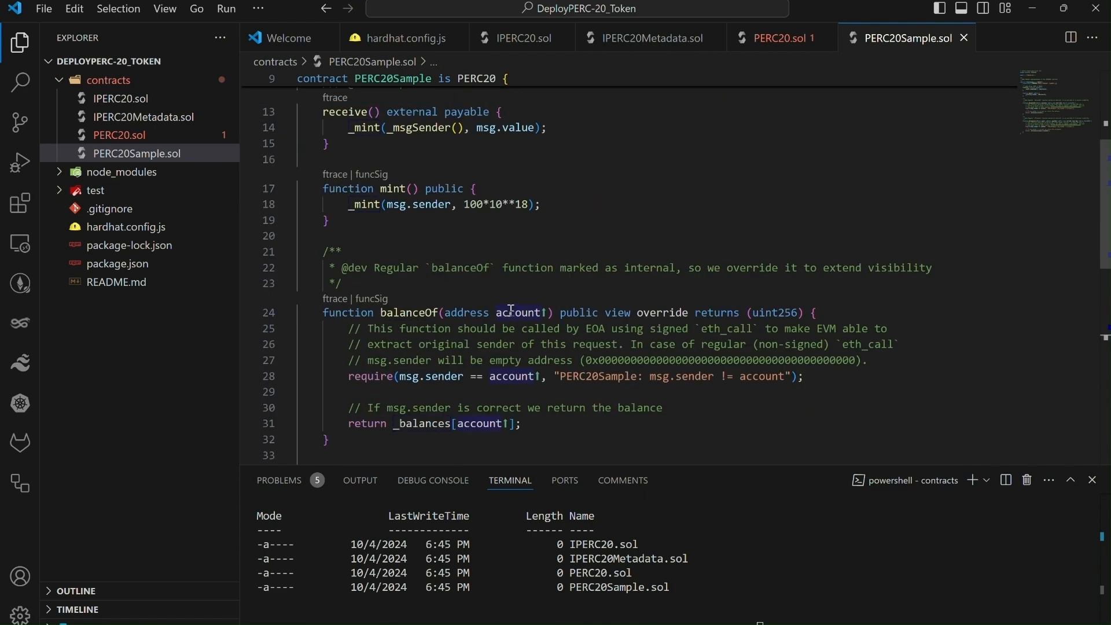
scroll(483, 132, up, 3)
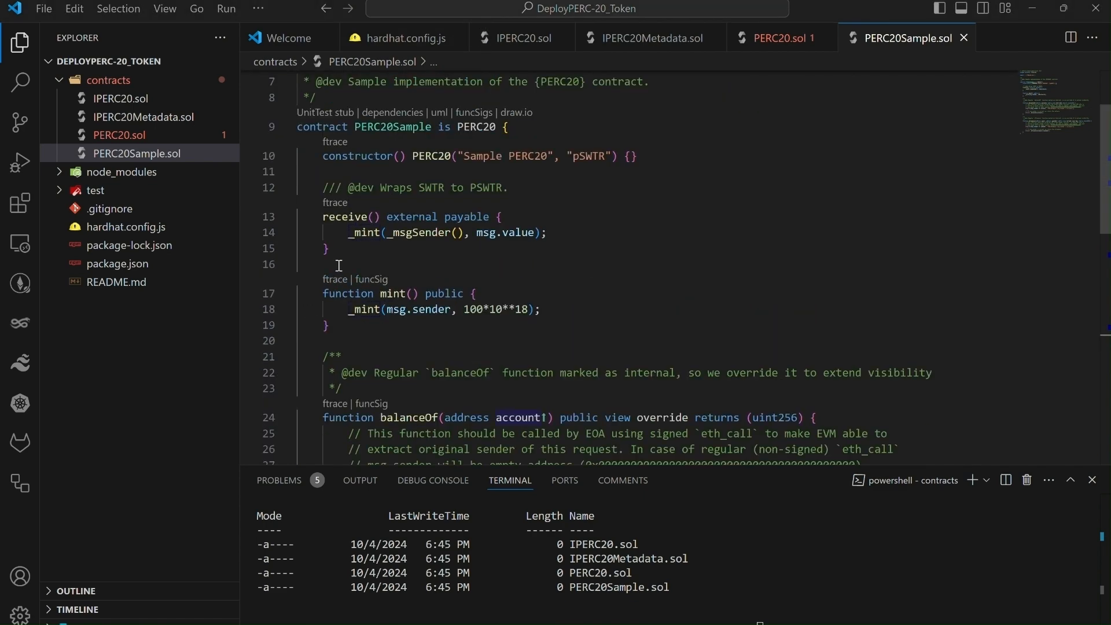
drag(340, 265, 304, 187)
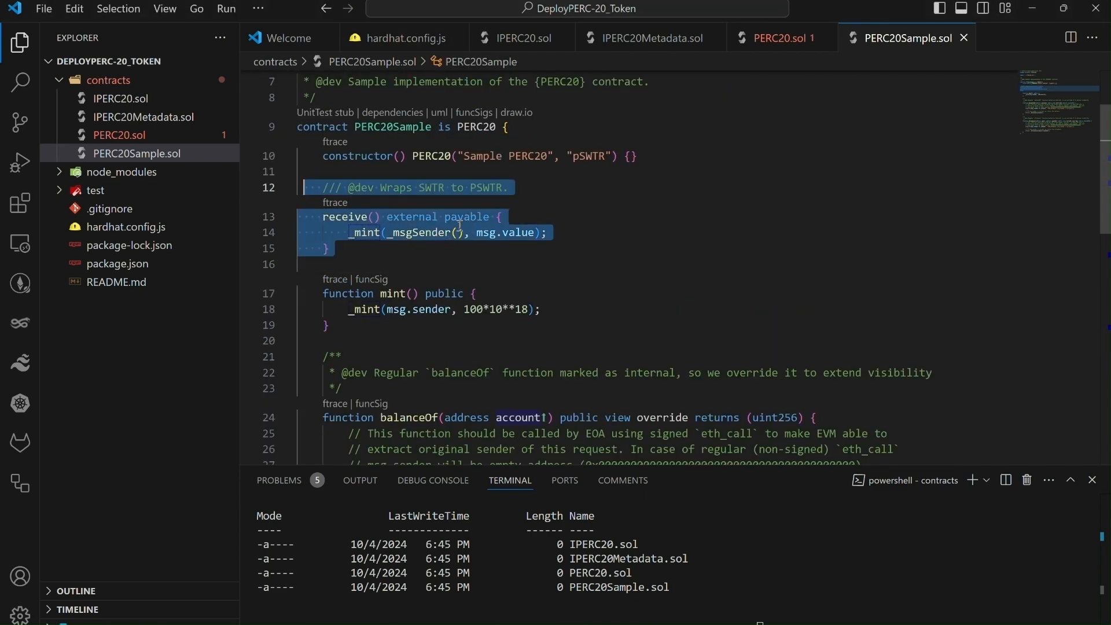
click(562, 273)
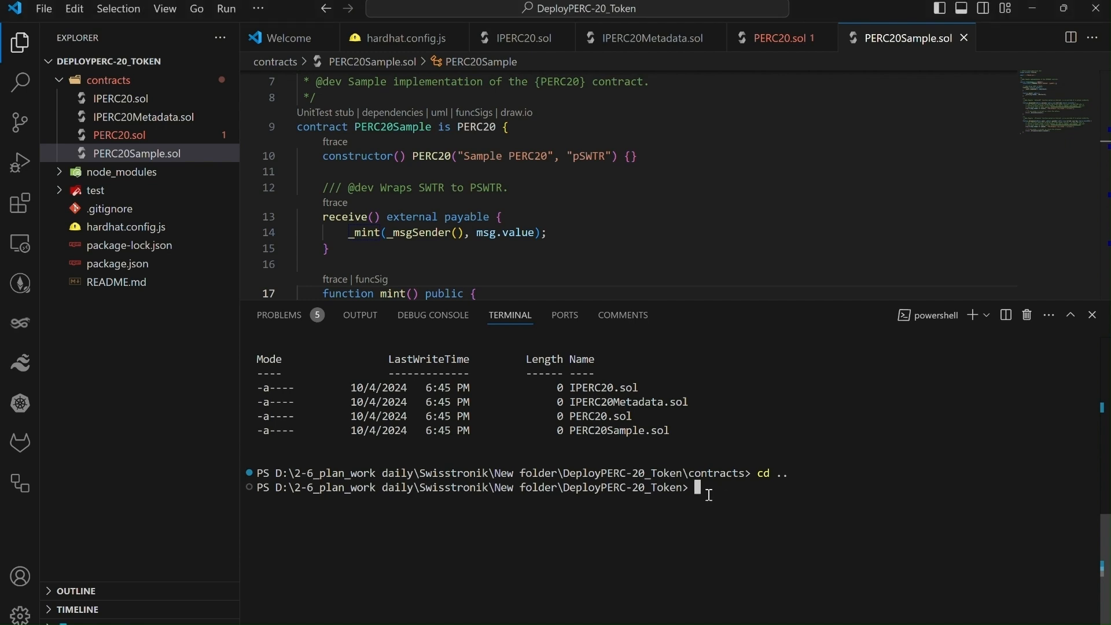
text(npm install @nomicfoundation/hardhat-web3-v4 web3-utils @openzeppelin/contracts @swisstronik/web3-plugin-swisstronik web3 --save-dev)
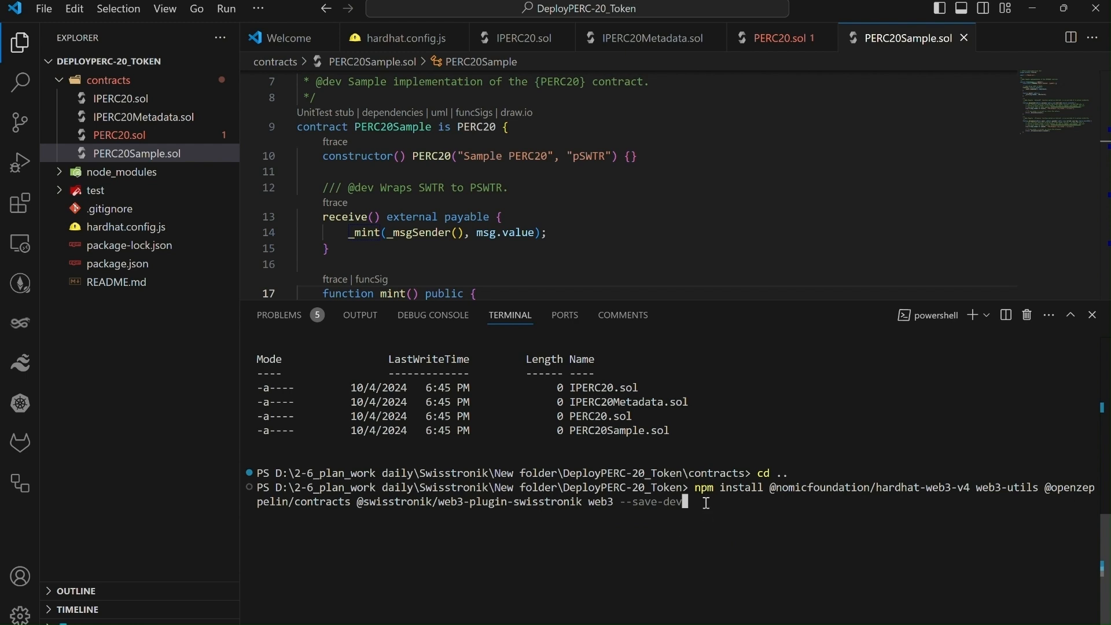
key(Return)
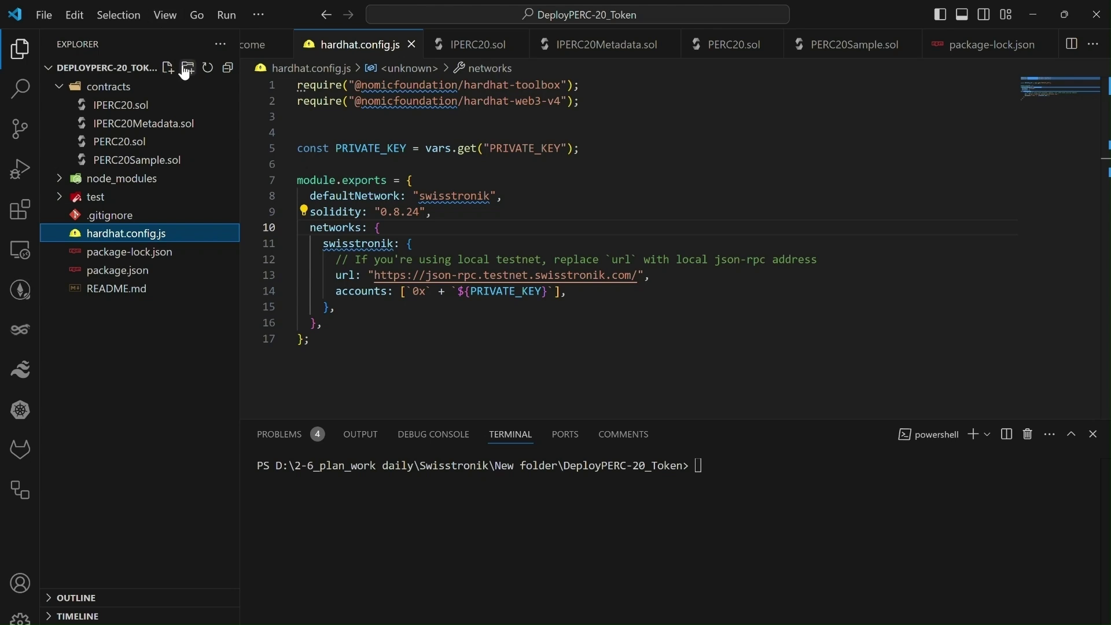
Create a scripts folder containing a new empty deploy.js file.
click(187, 68)
text(scripts)
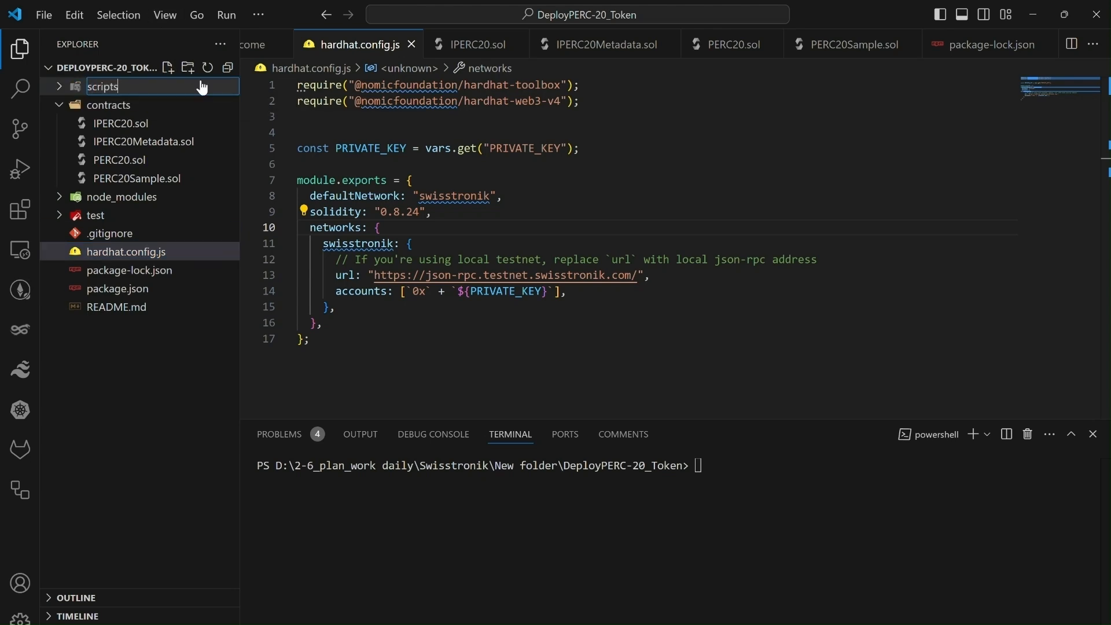
key(Return)
click(168, 67)
text(deploy.js)
key(Return)
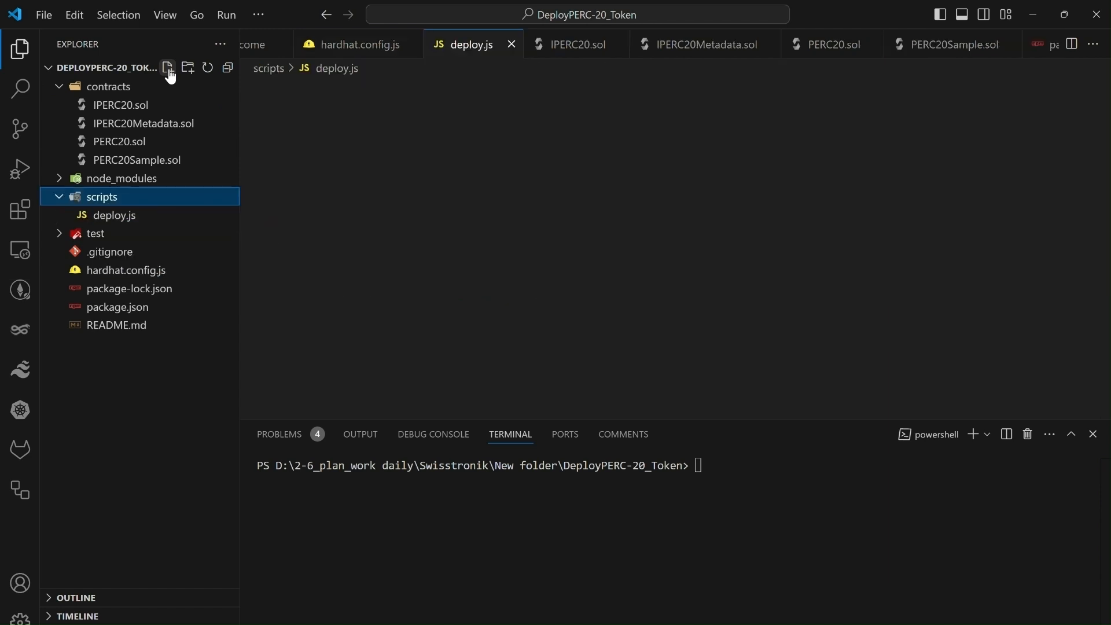
Copy the tutorial's raw deploy.js contents from GitHub and return to the empty file.
key(alt+Tab)
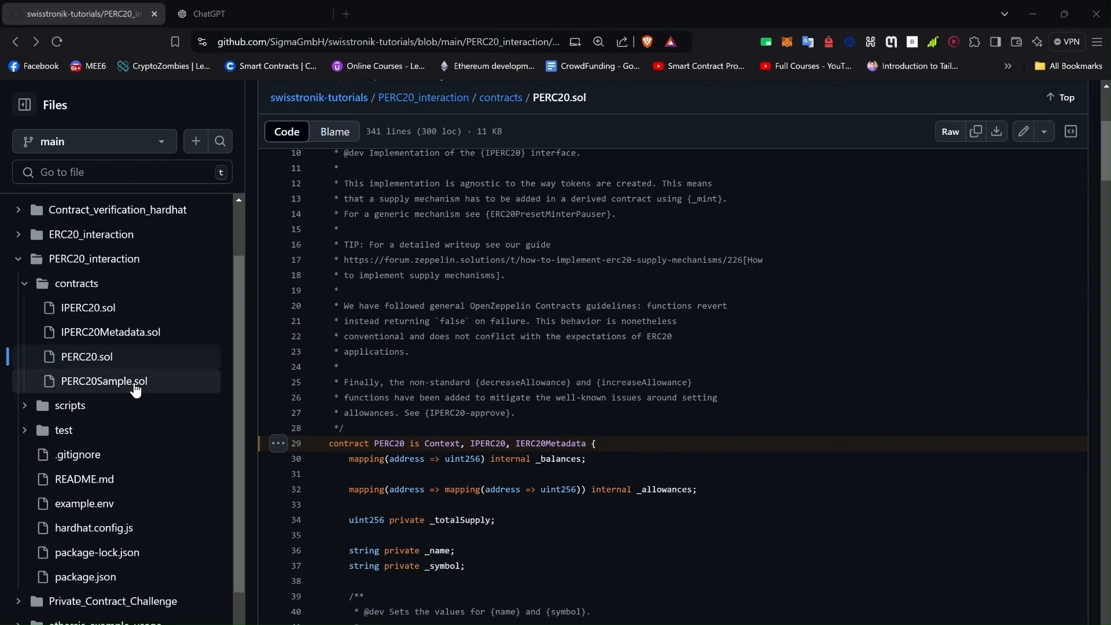
click(26, 407)
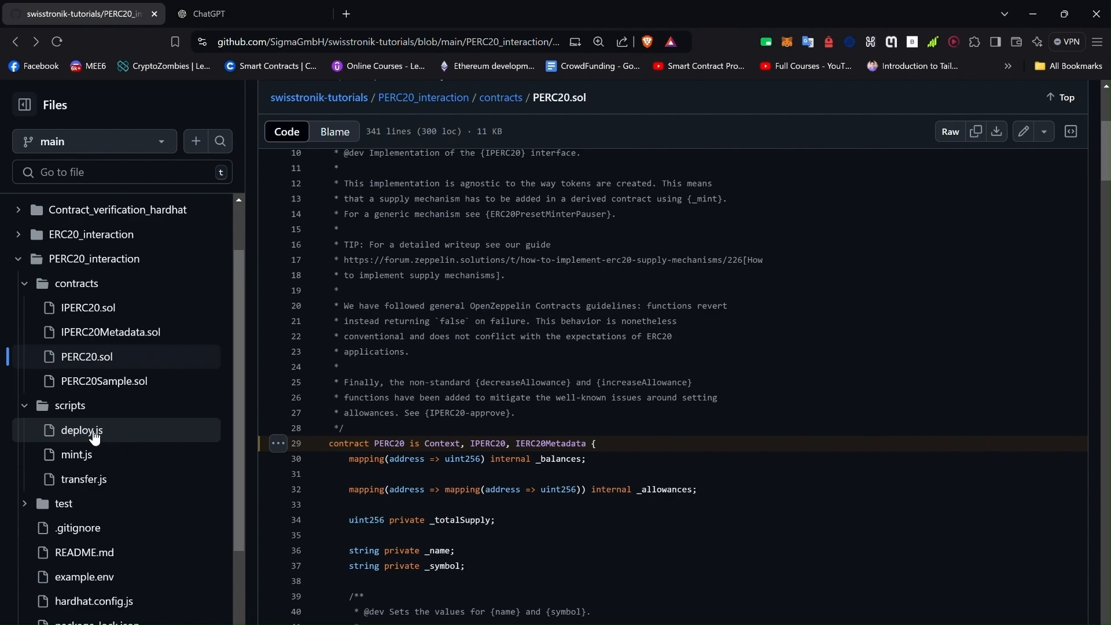
click(82, 430)
scroll(613, 511, up, 2)
click(975, 134)
key(alt+Tab)
key(ctrl+v)
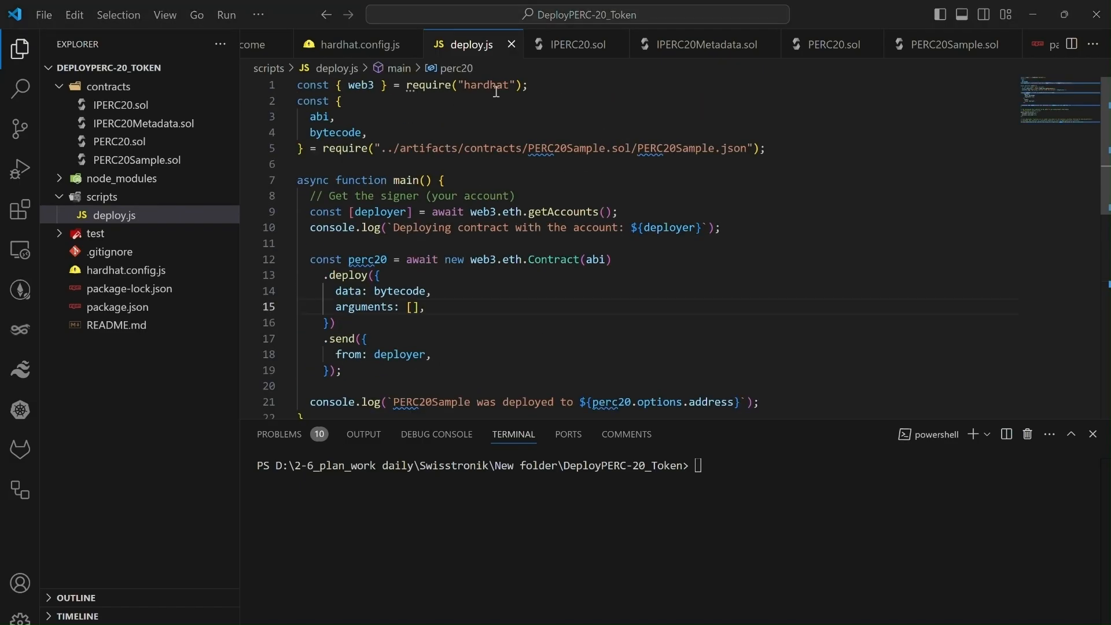
drag(529, 86, 297, 86)
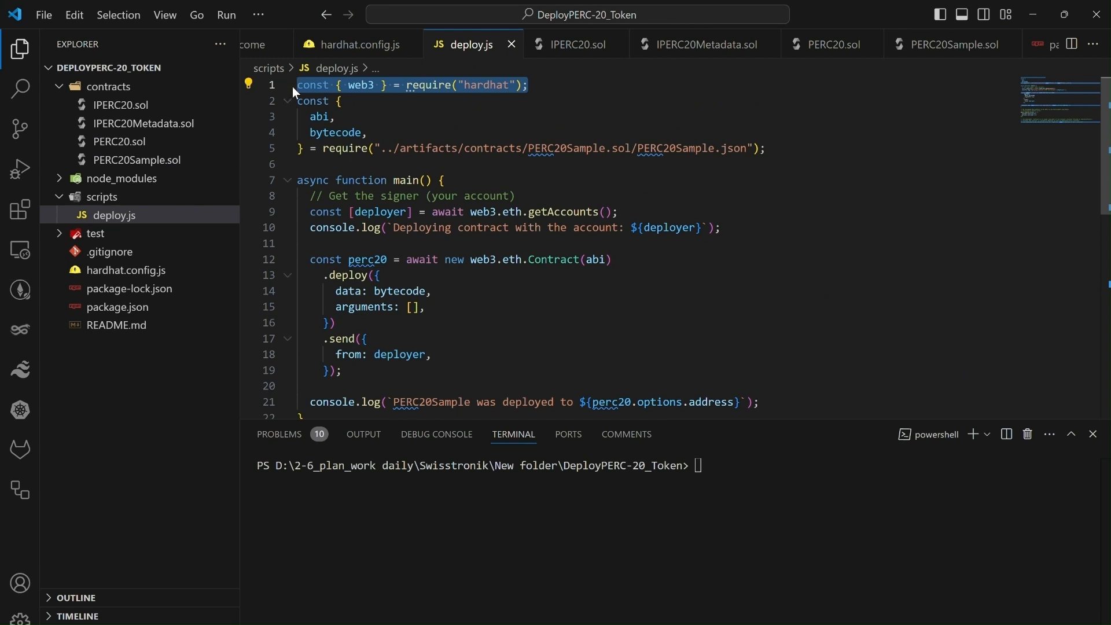
drag(335, 116, 303, 133)
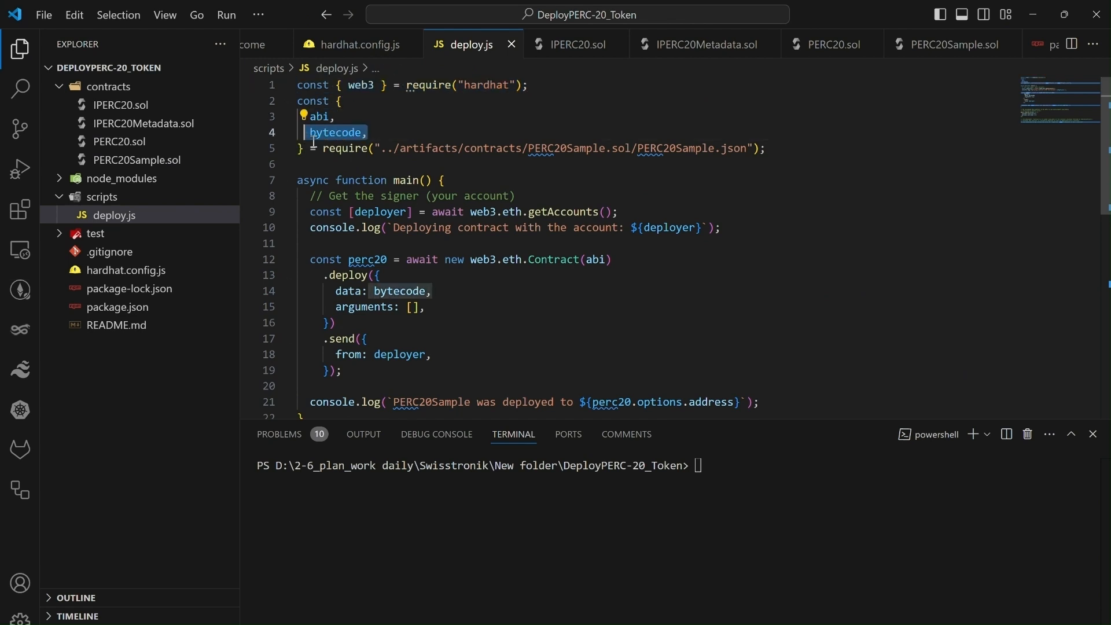
drag(780, 149, 482, 148)
click(773, 148)
drag(771, 148, 271, 104)
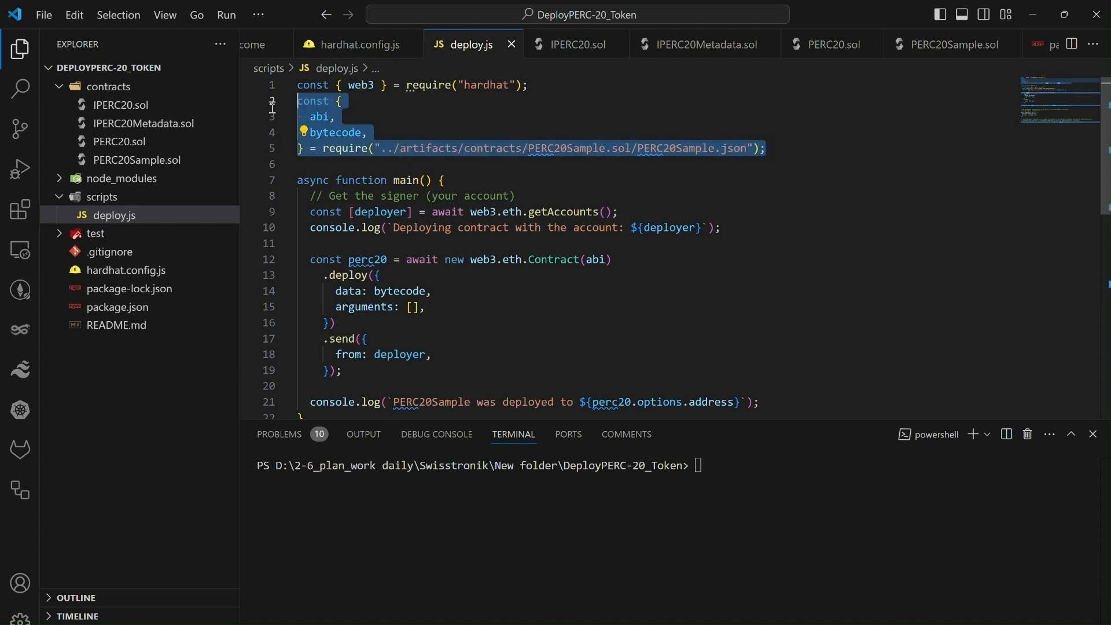
click(593, 191)
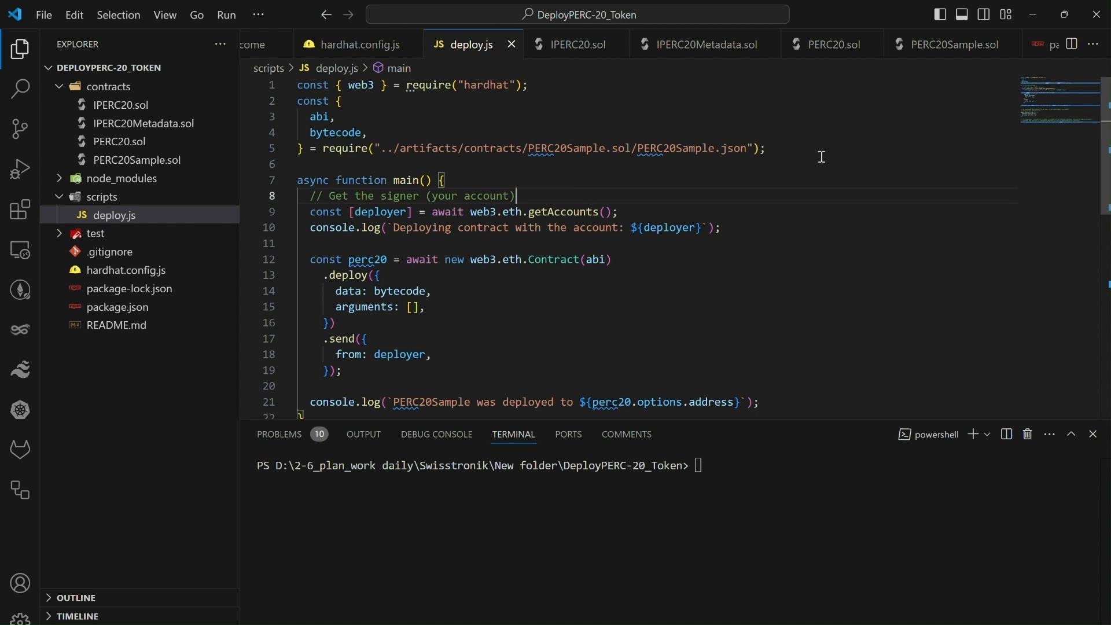
drag(445, 180, 305, 179)
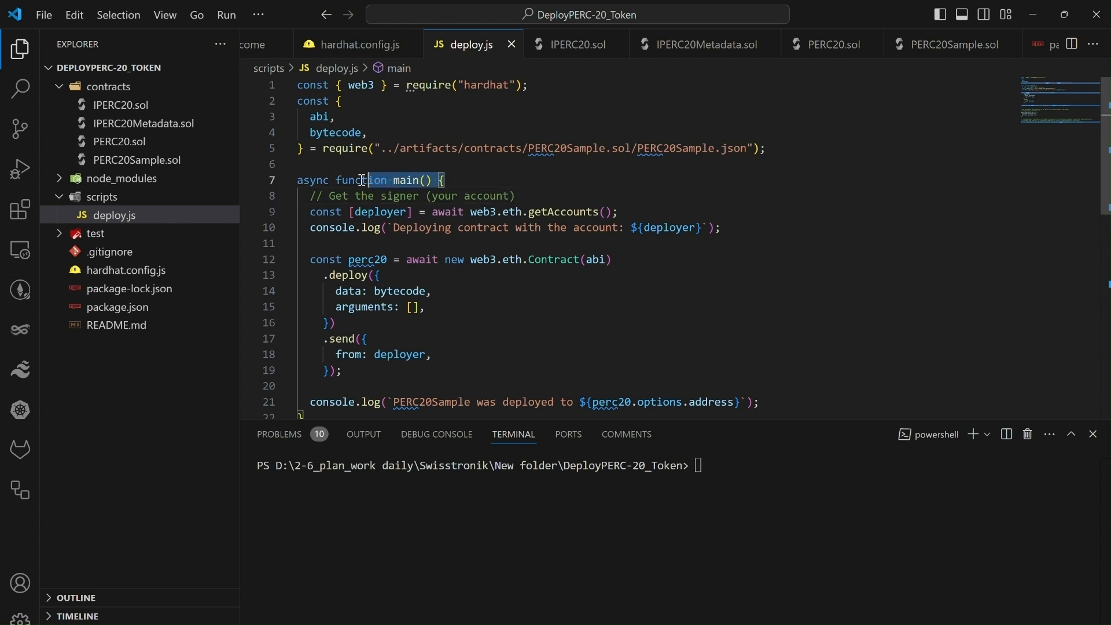
click(328, 196)
double_click(313, 180)
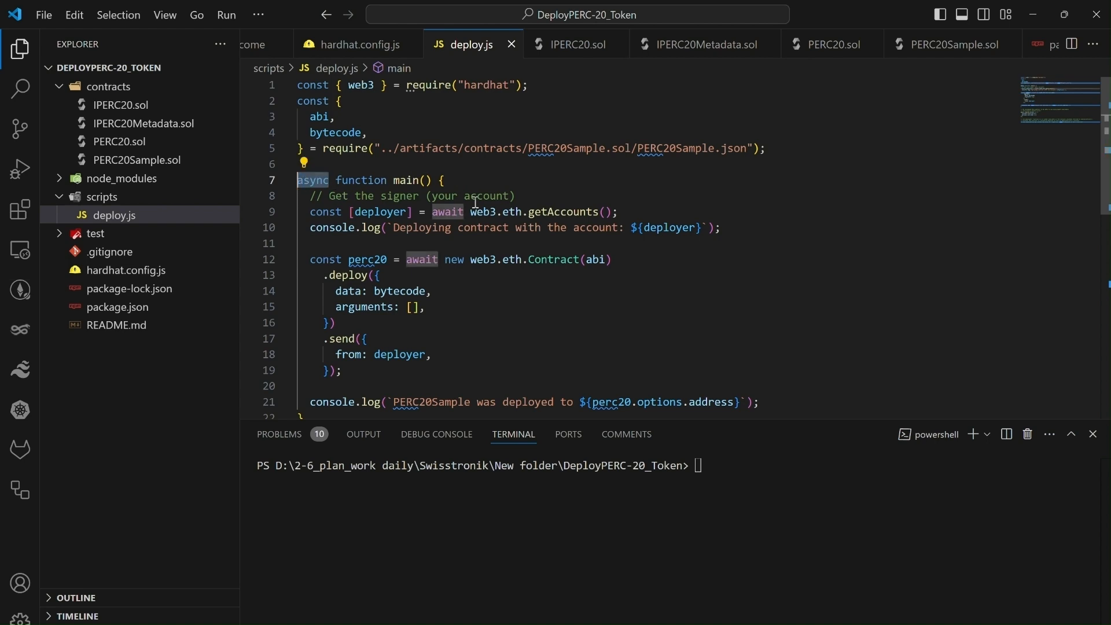
click(564, 182)
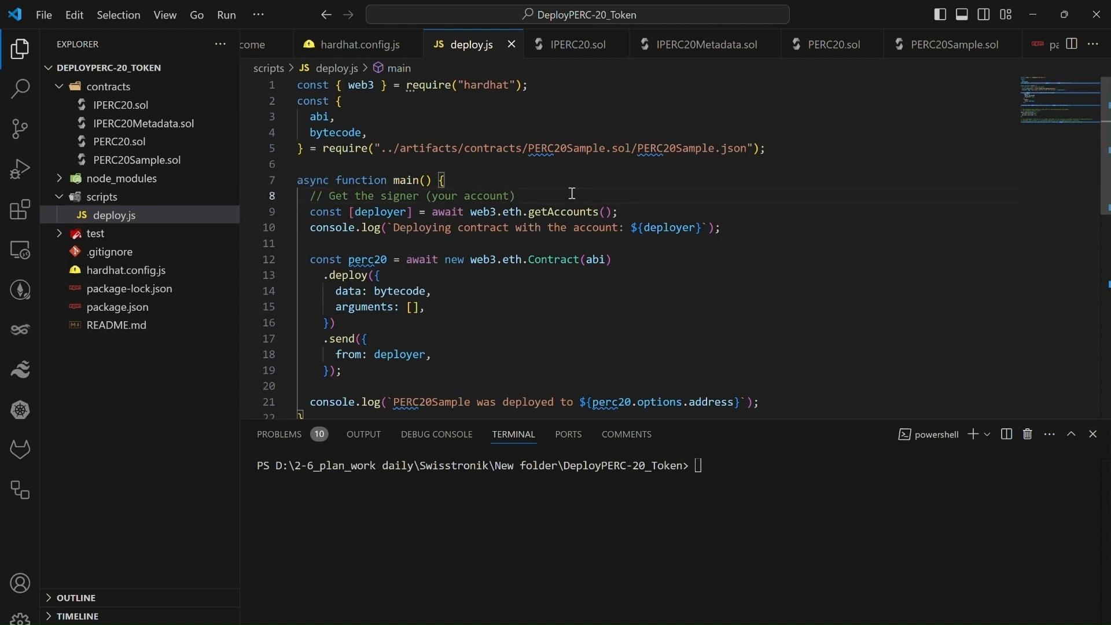
double_click(358, 213)
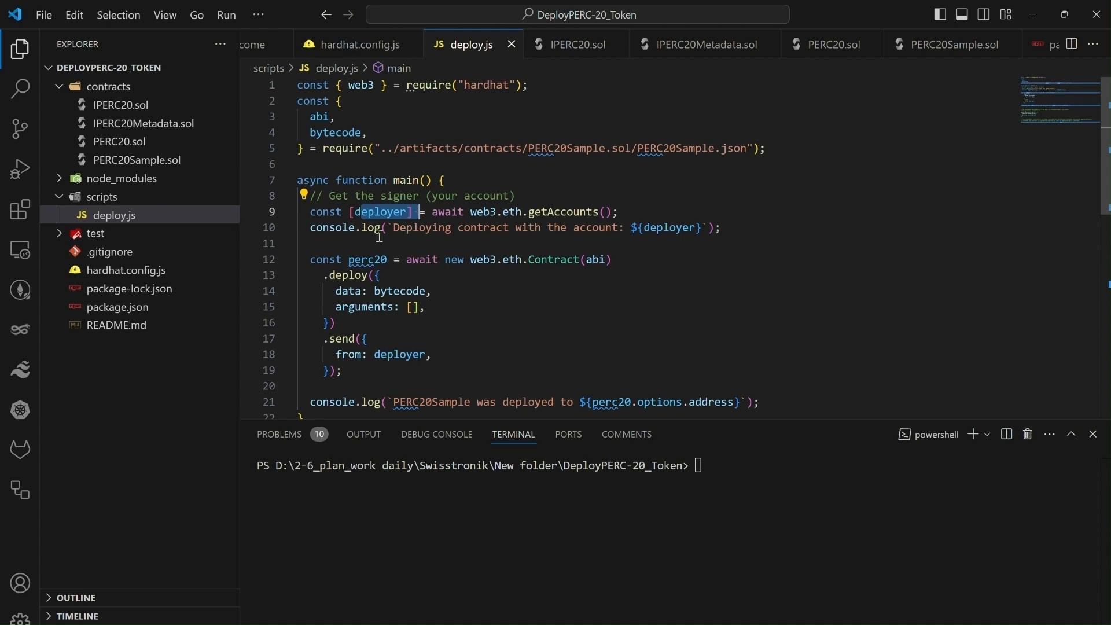
click(656, 209)
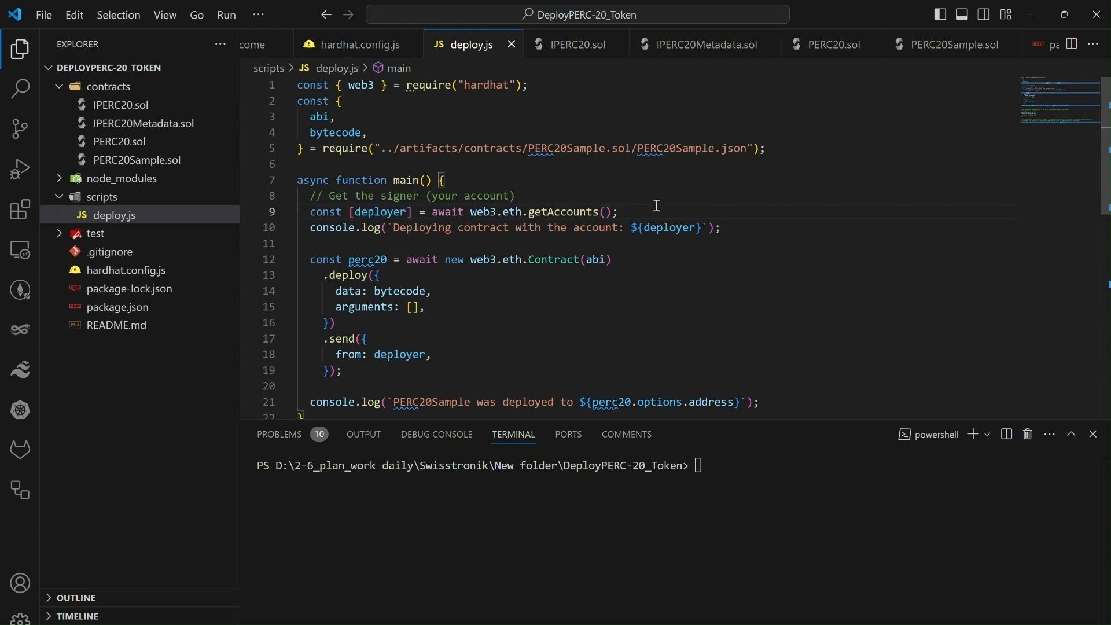
drag(617, 210, 471, 211)
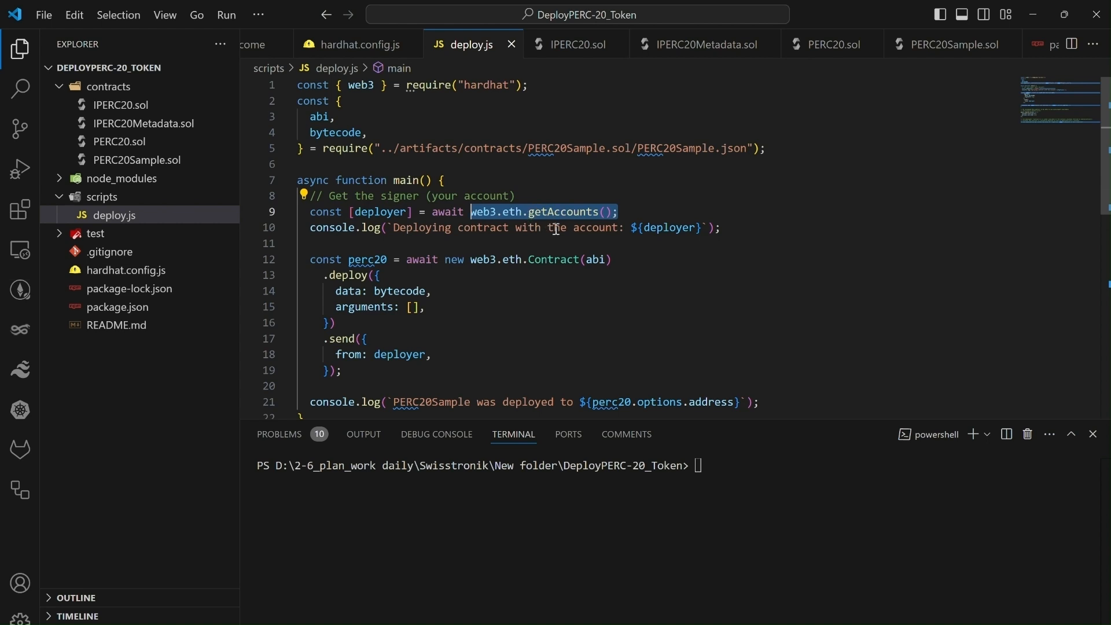
click(746, 258)
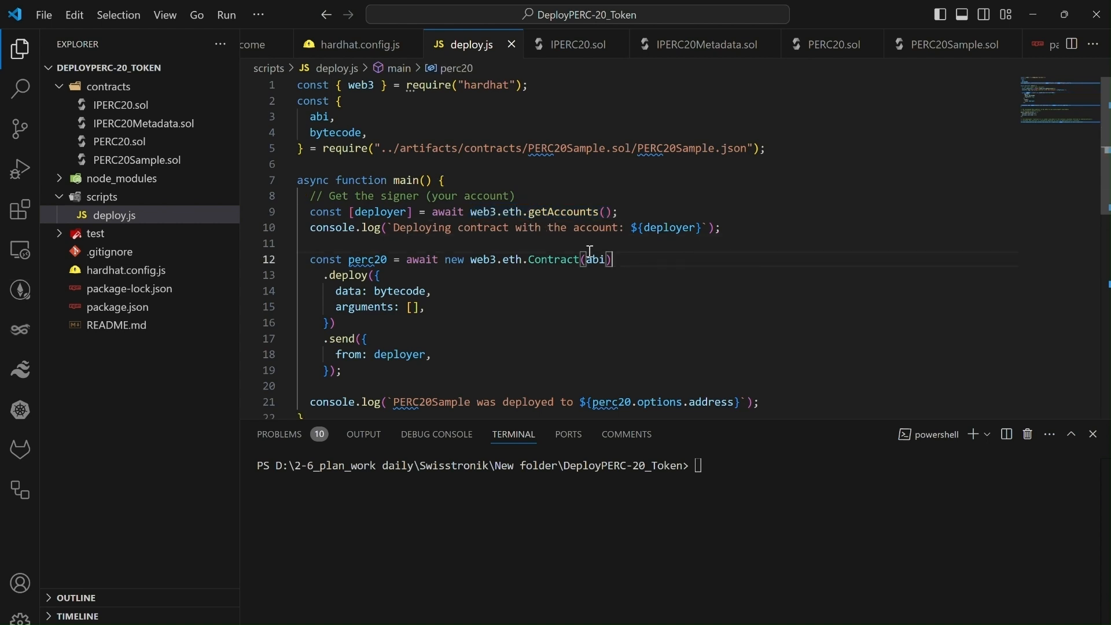
drag(616, 259, 300, 259)
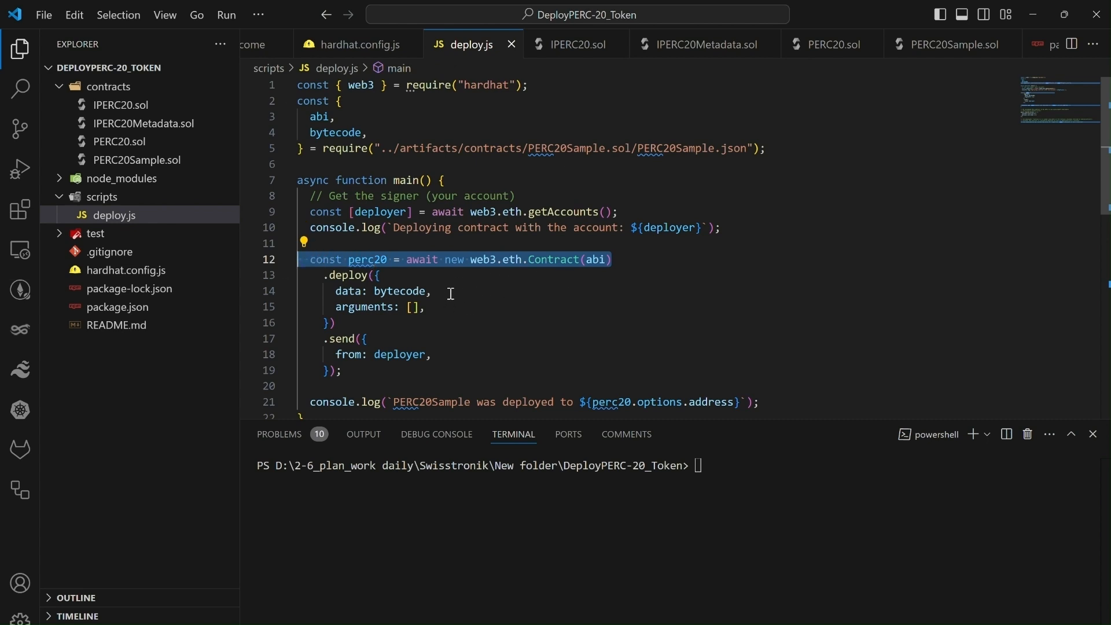
click(478, 310)
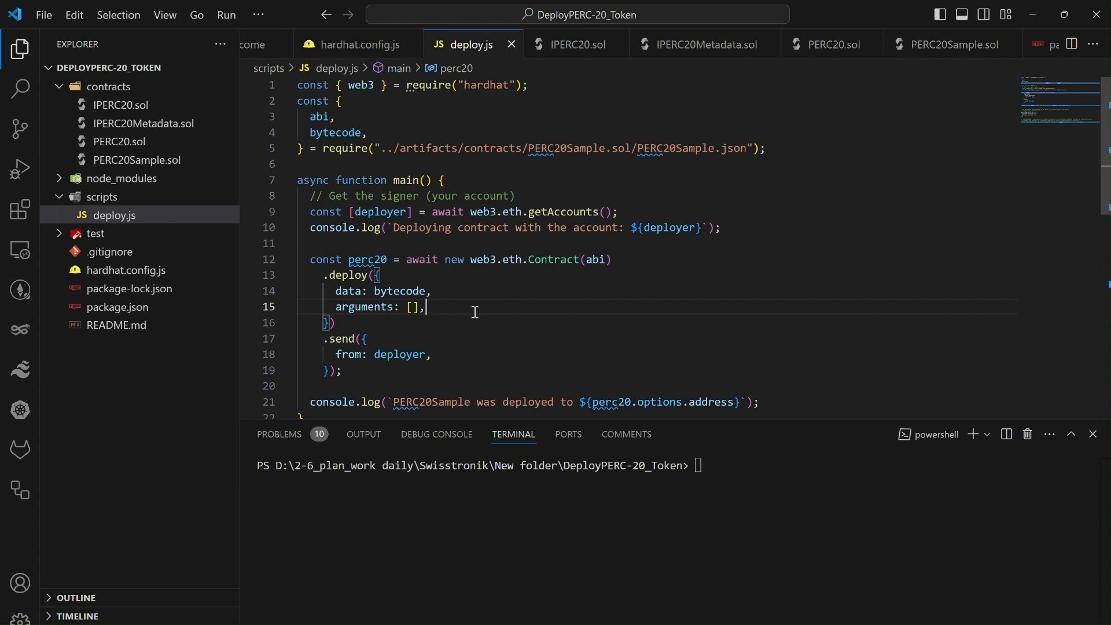
key(shift+Up)
key(shift+Up)
key(shift+Up)
key(shift+Home)
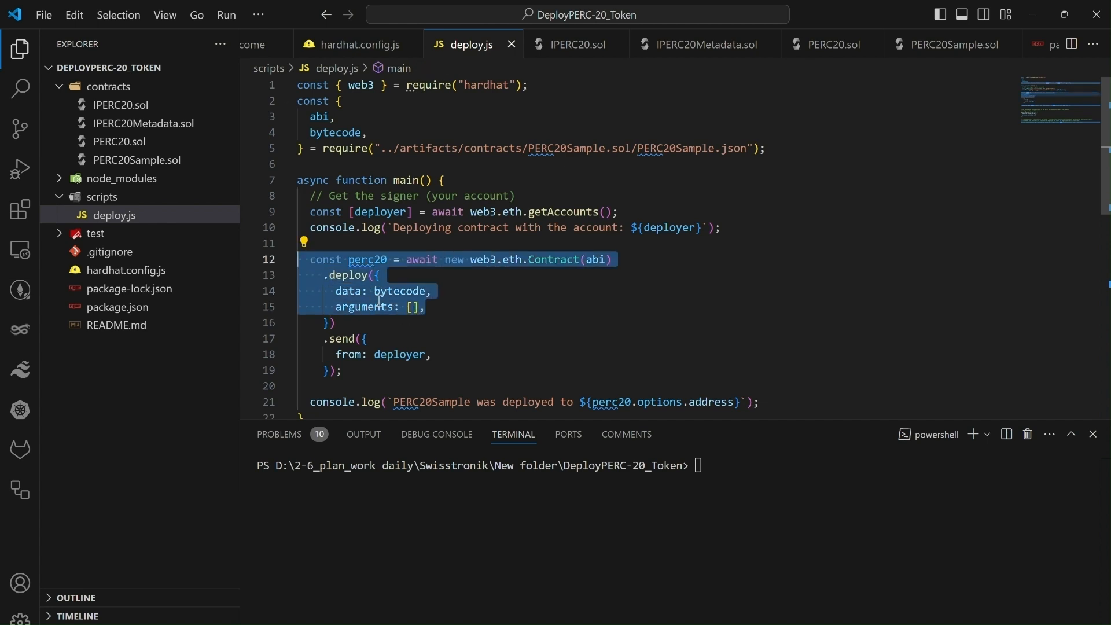
click(492, 321)
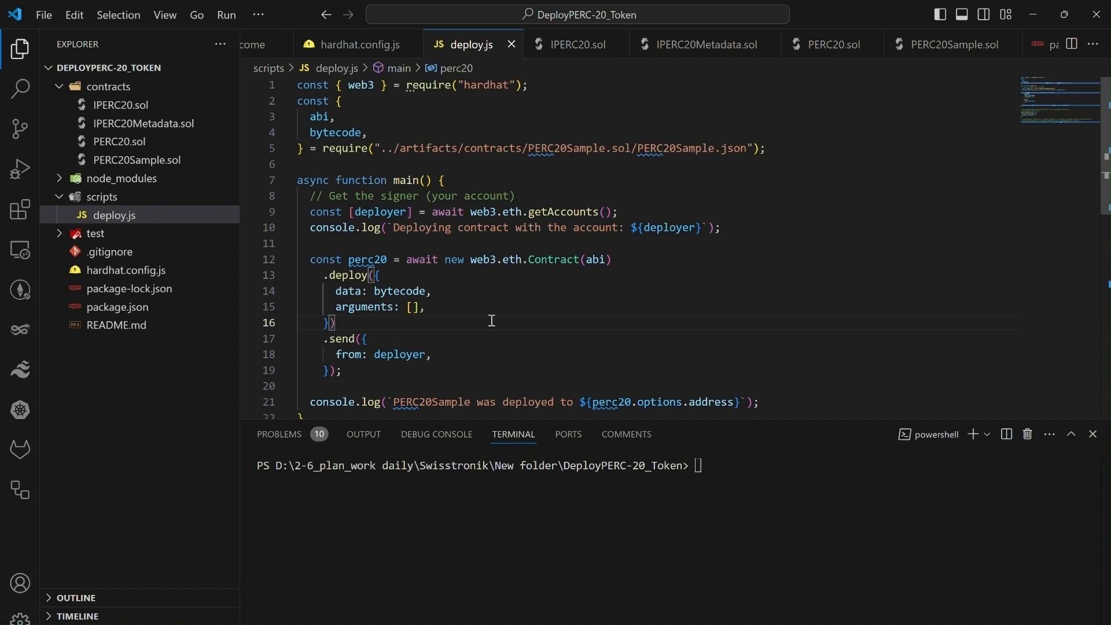
scroll(491, 321, down, 2)
scroll(469, 317, down, 2)
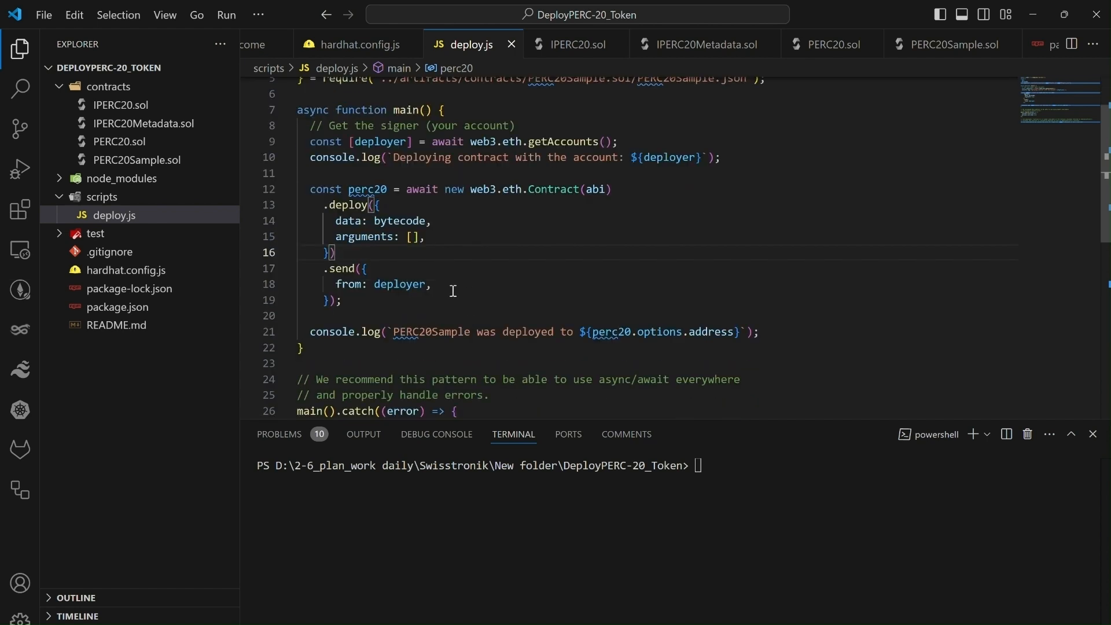
drag(425, 237, 330, 236)
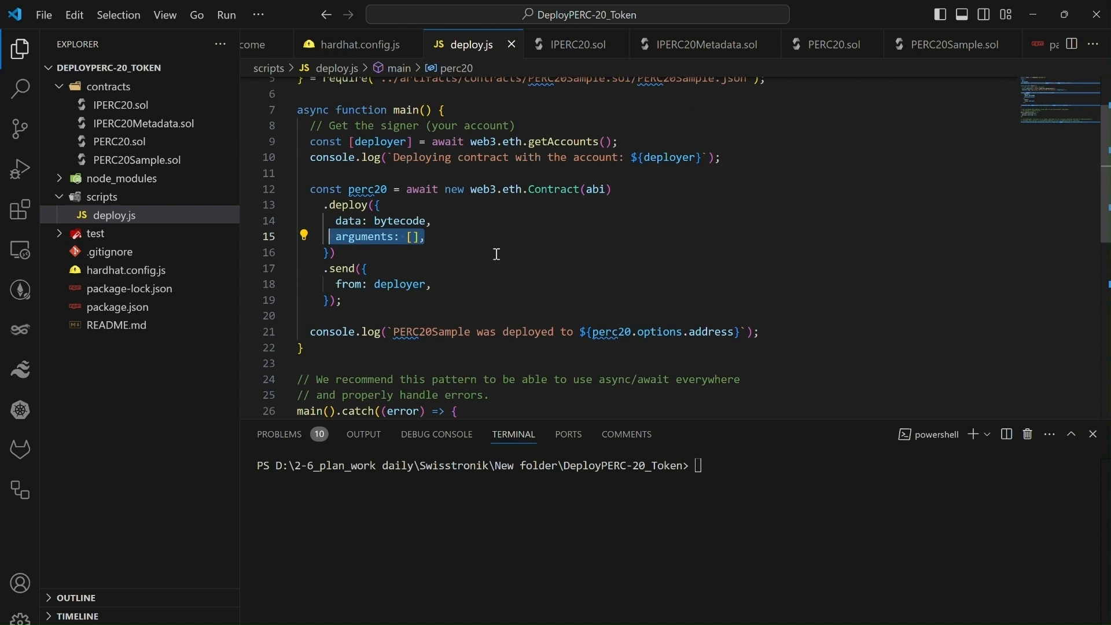
drag(432, 285, 321, 268)
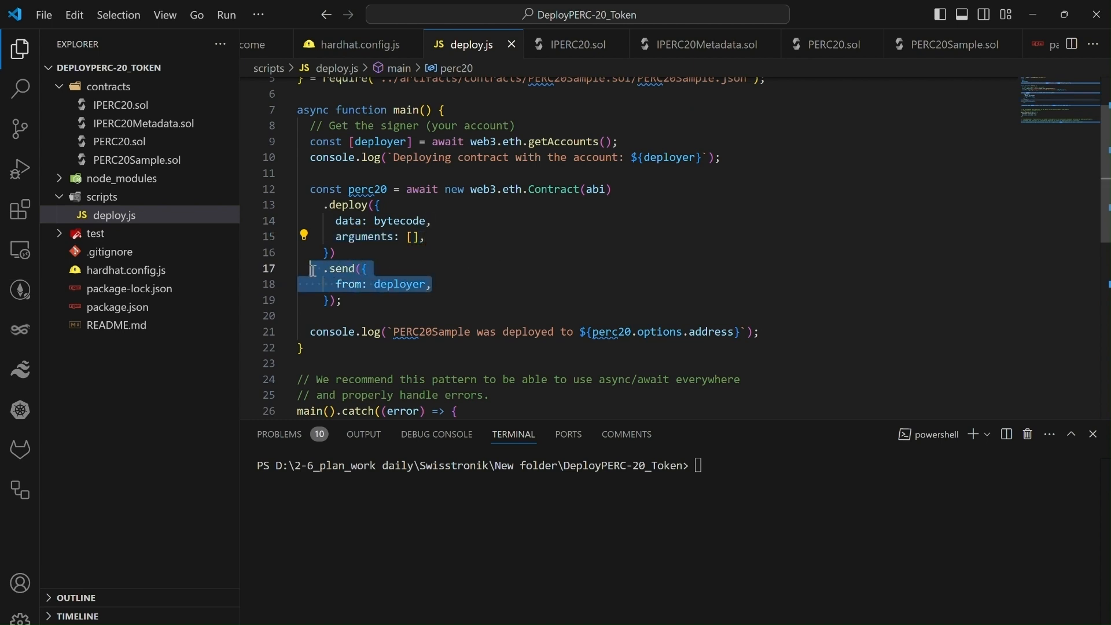
click(460, 309)
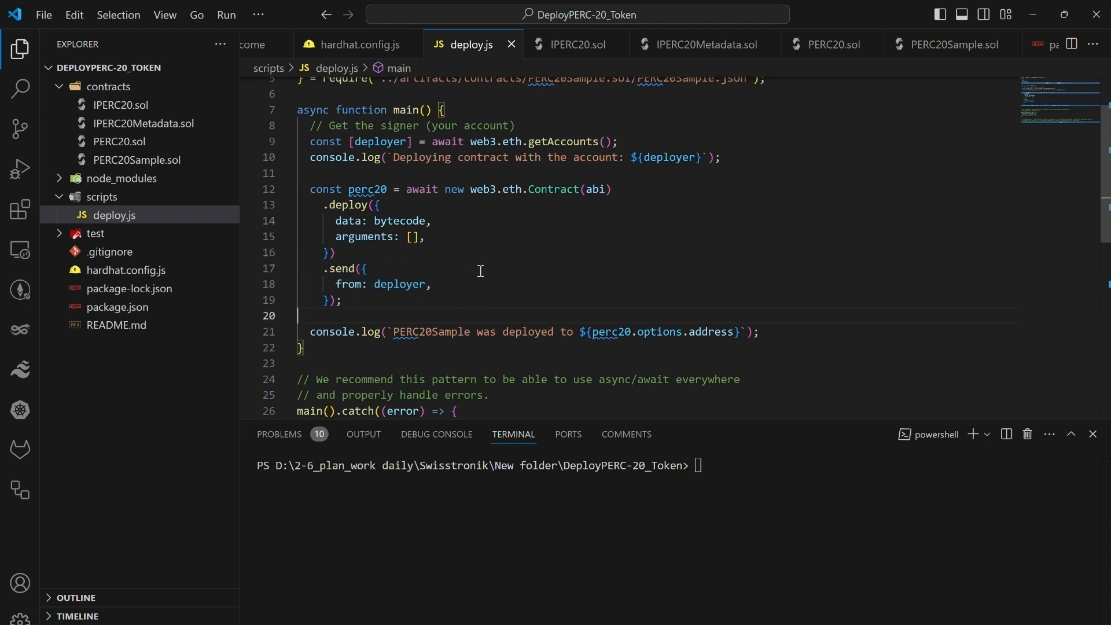
click(752, 337)
drag(759, 333, 284, 336)
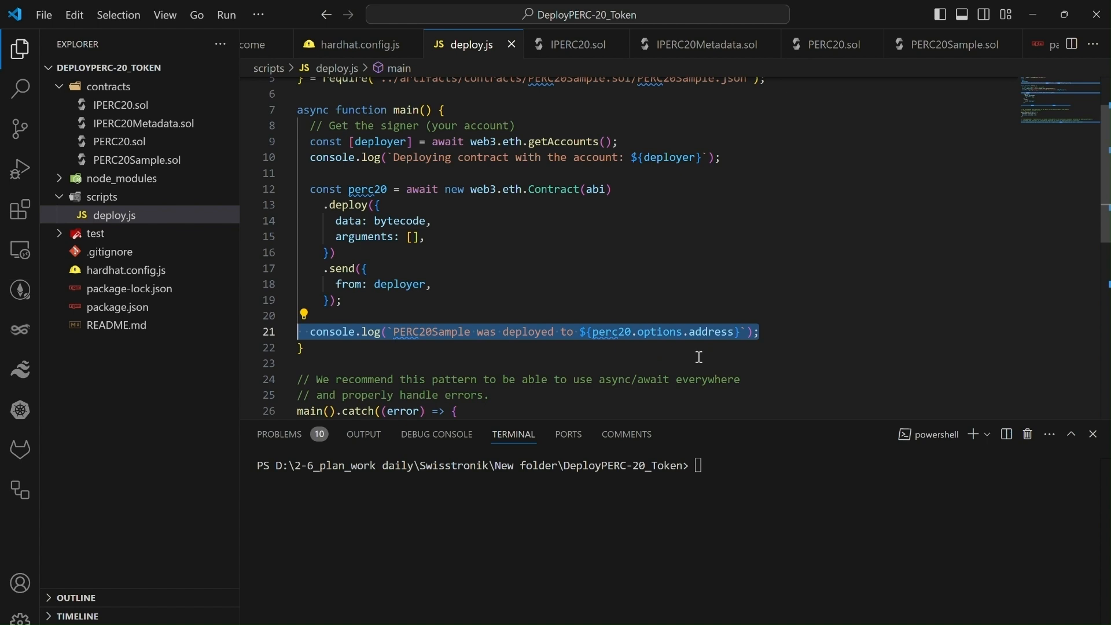
scroll(699, 357, down, 2)
scroll(782, 356, down, 2)
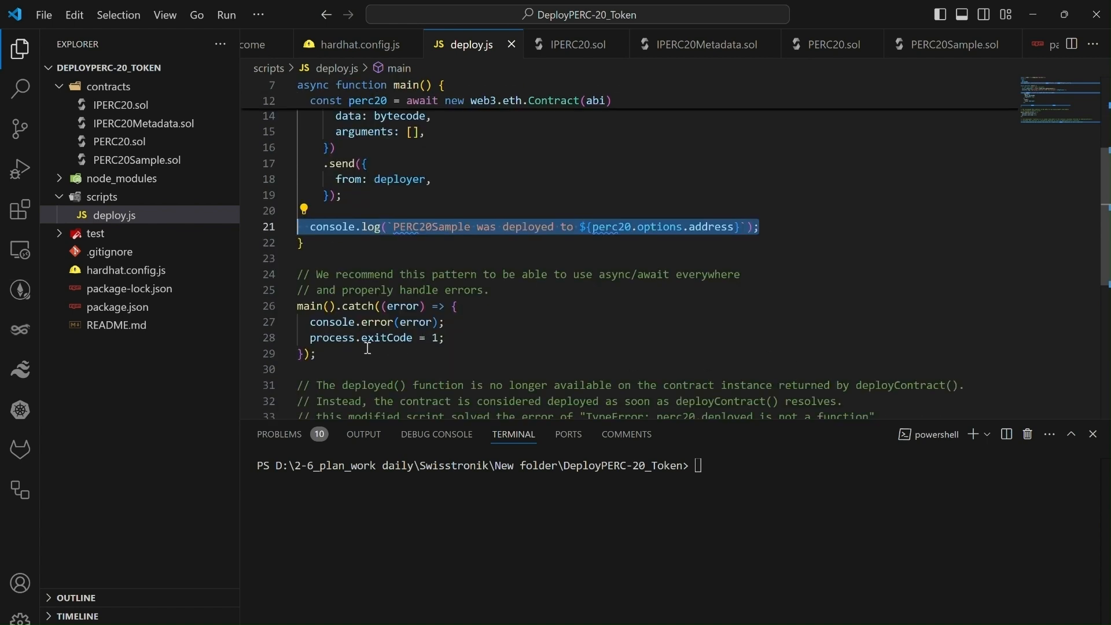
drag(316, 353, 306, 351)
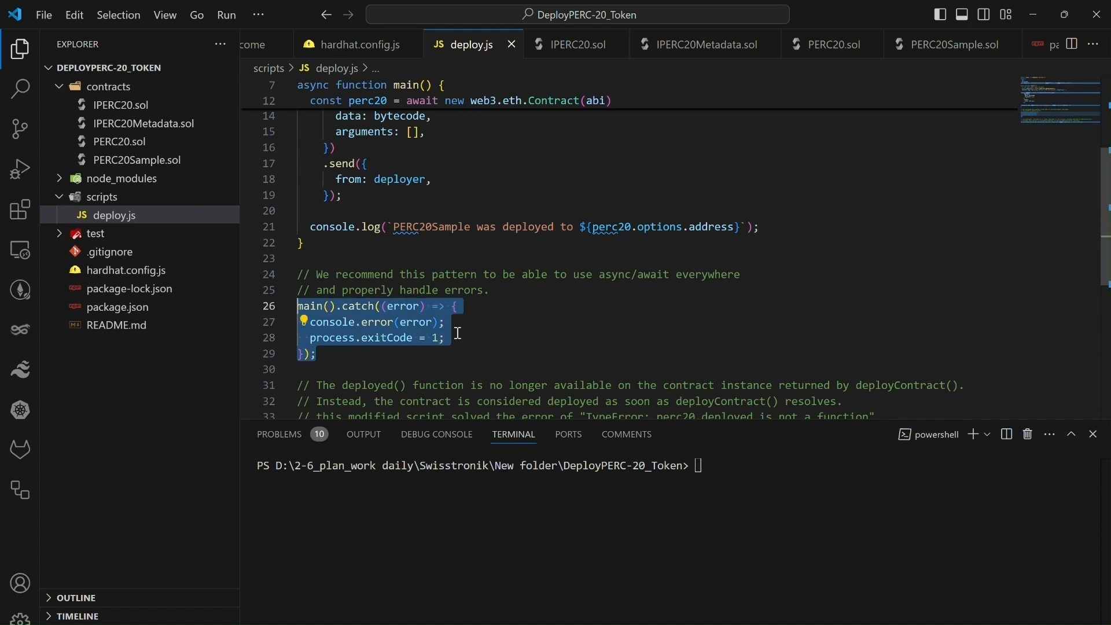
click(529, 356)
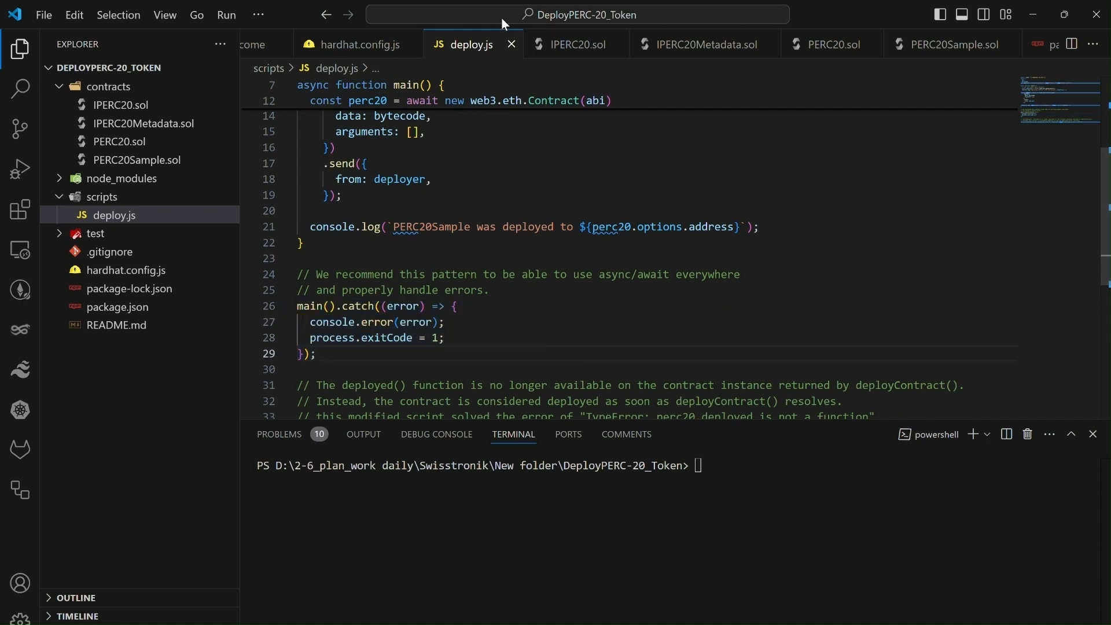
Run 'npx hardhat run scripts/deploy.js --network swisstronik' to deploy PERC20Sample.
click(719, 467)
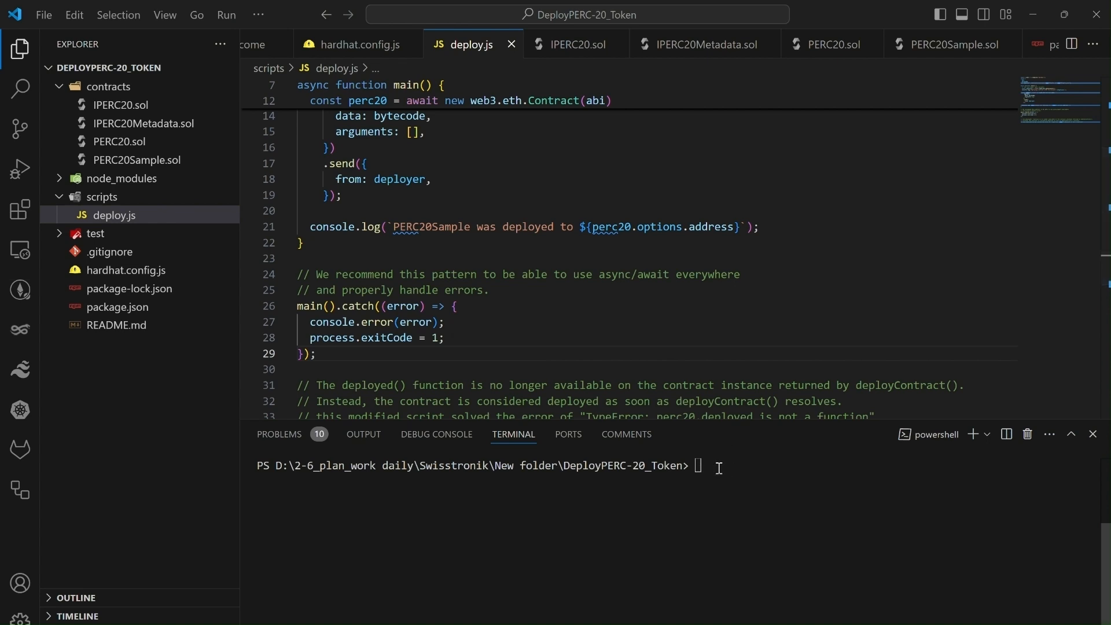
key(Up)
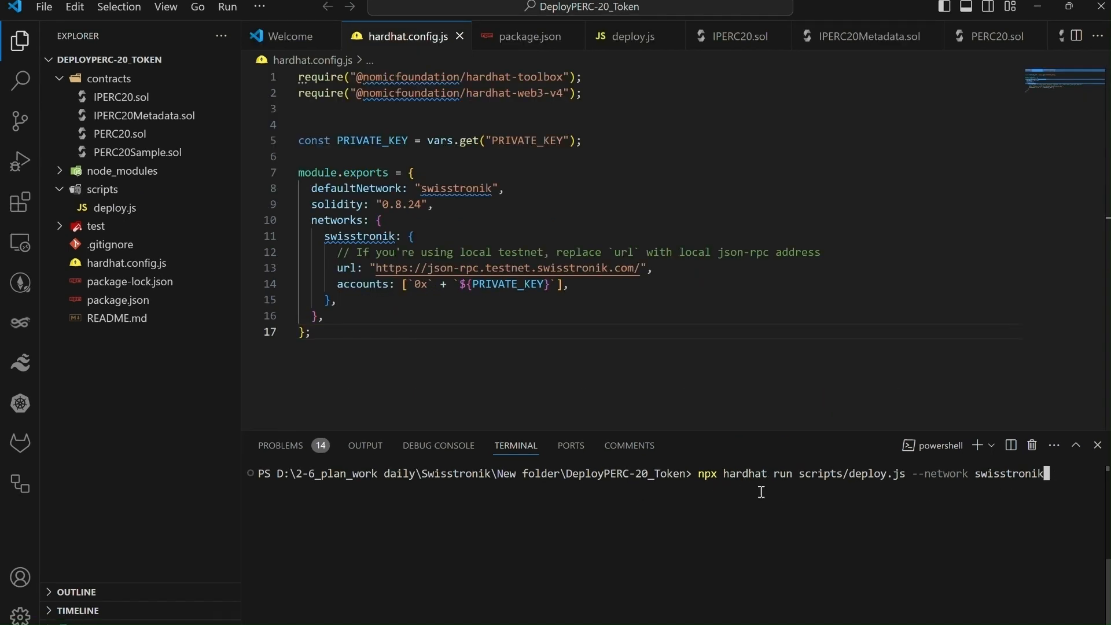
key(Return)
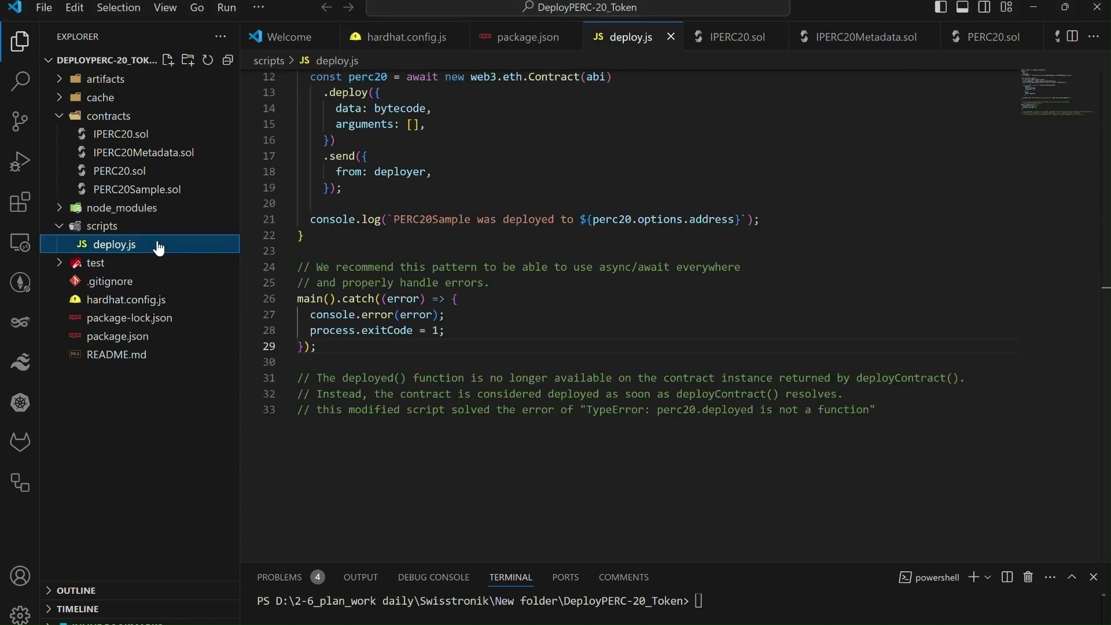
Create mint.js in scripts and paste in the tutorial's minting code copied from GitHub.
click(168, 61)
text(mint.)
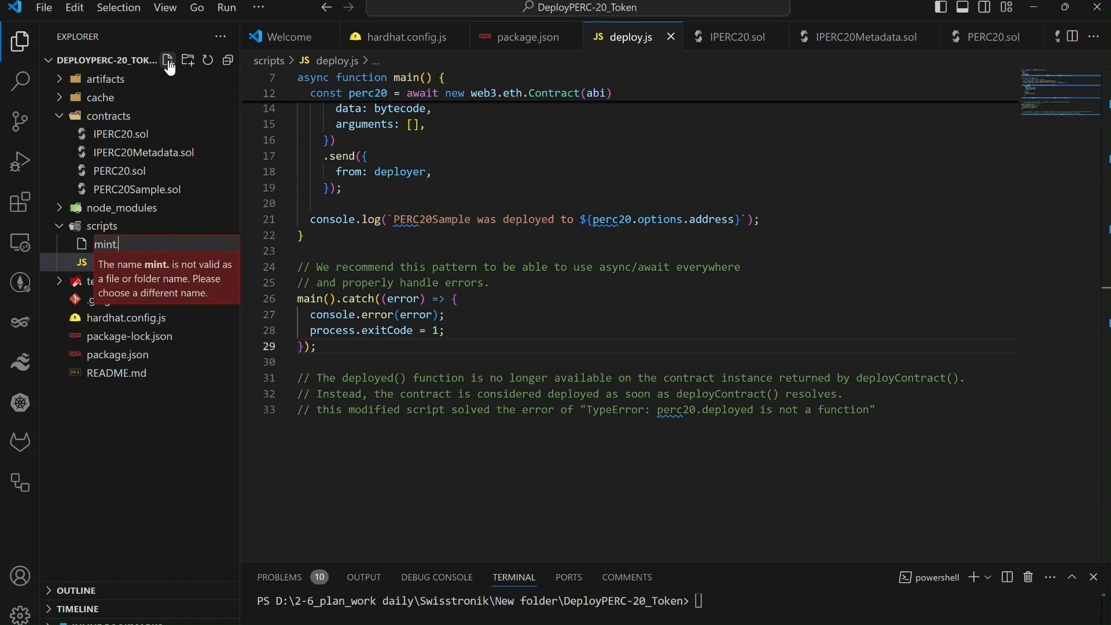
text(js)
key(Return)
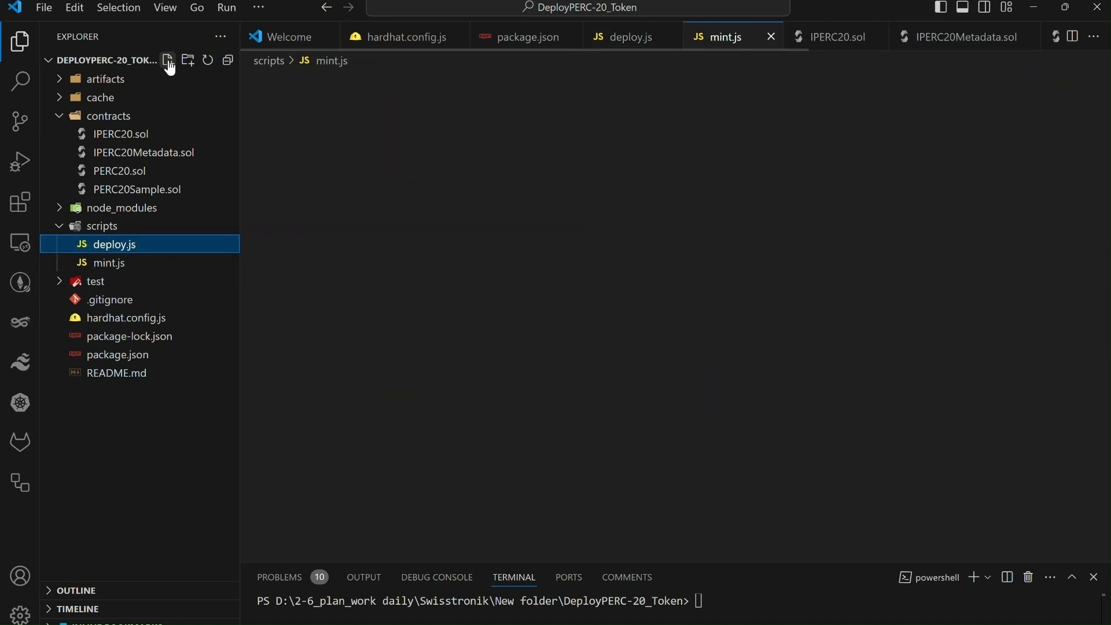
key(alt+Tab)
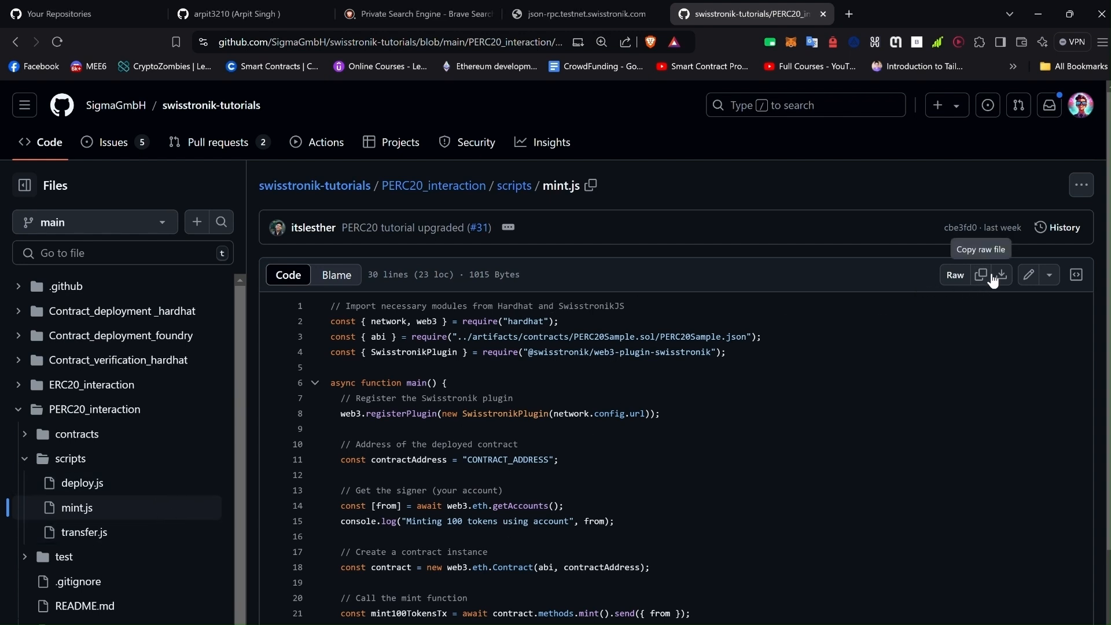
click(983, 276)
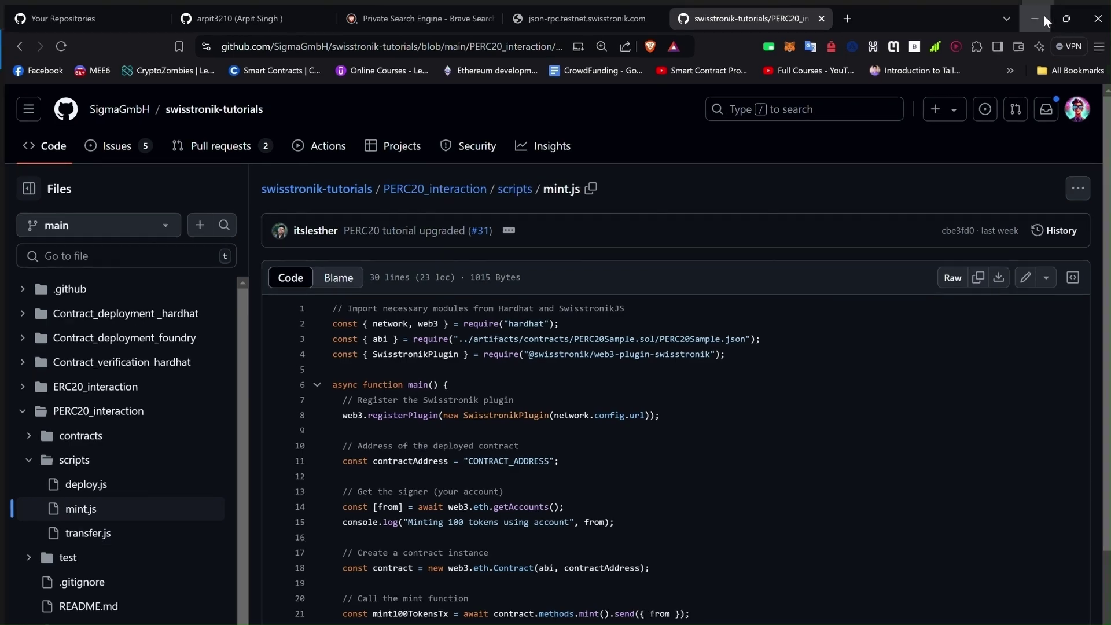
click(1045, 21)
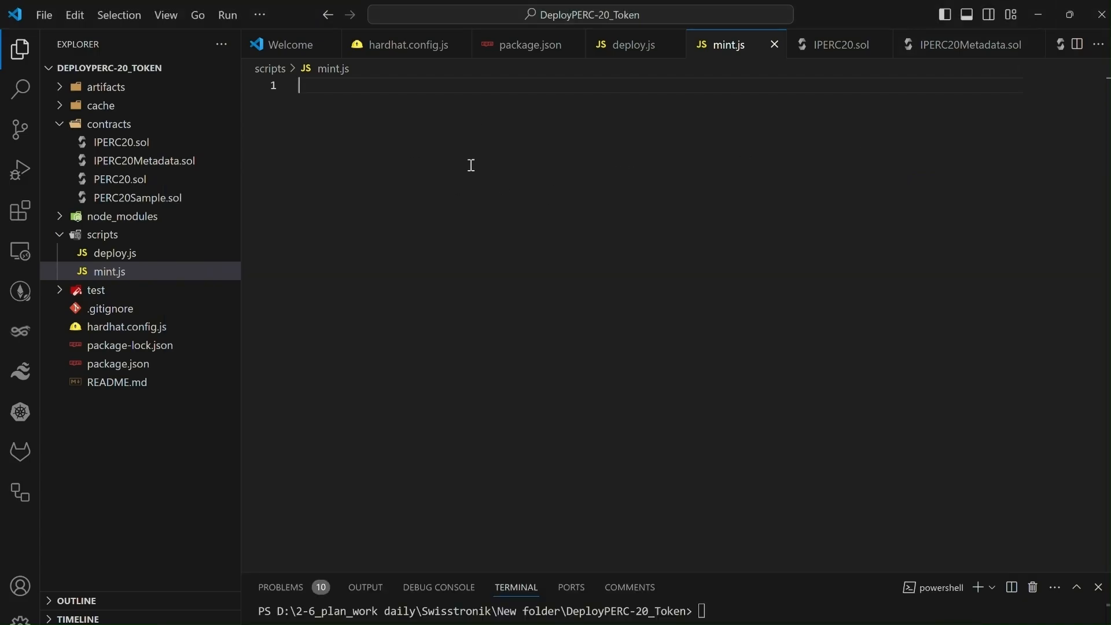
key(ctrl+v)
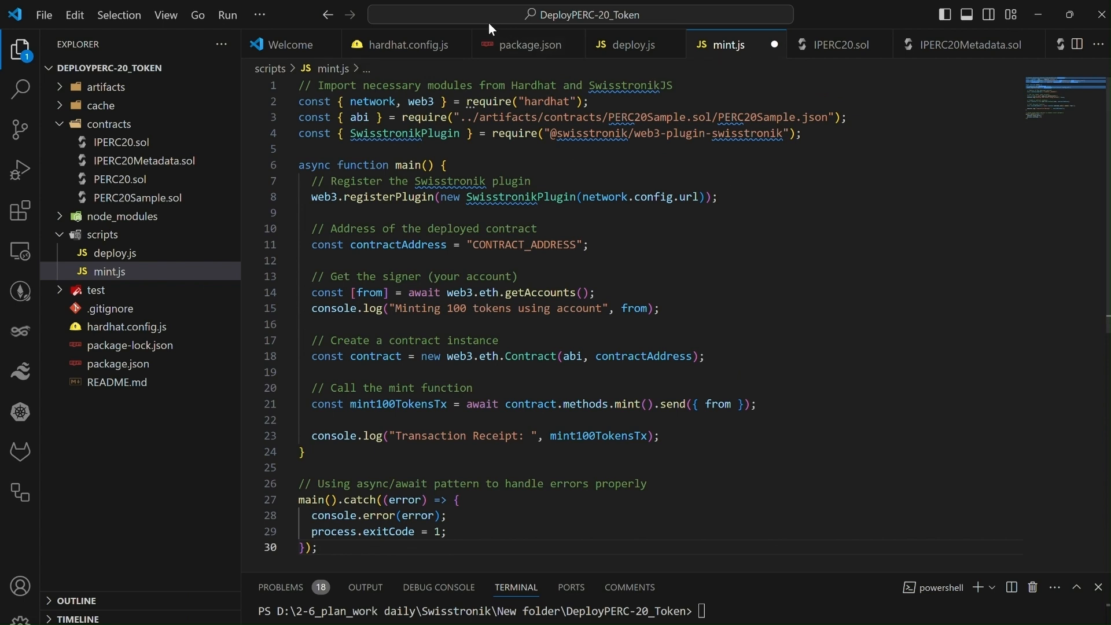
key(ctrl+s)
mouse_move(591, 101)
mouse_down()
mouse_move(322, 85)
mouse_move(300, 102)
mouse_up()
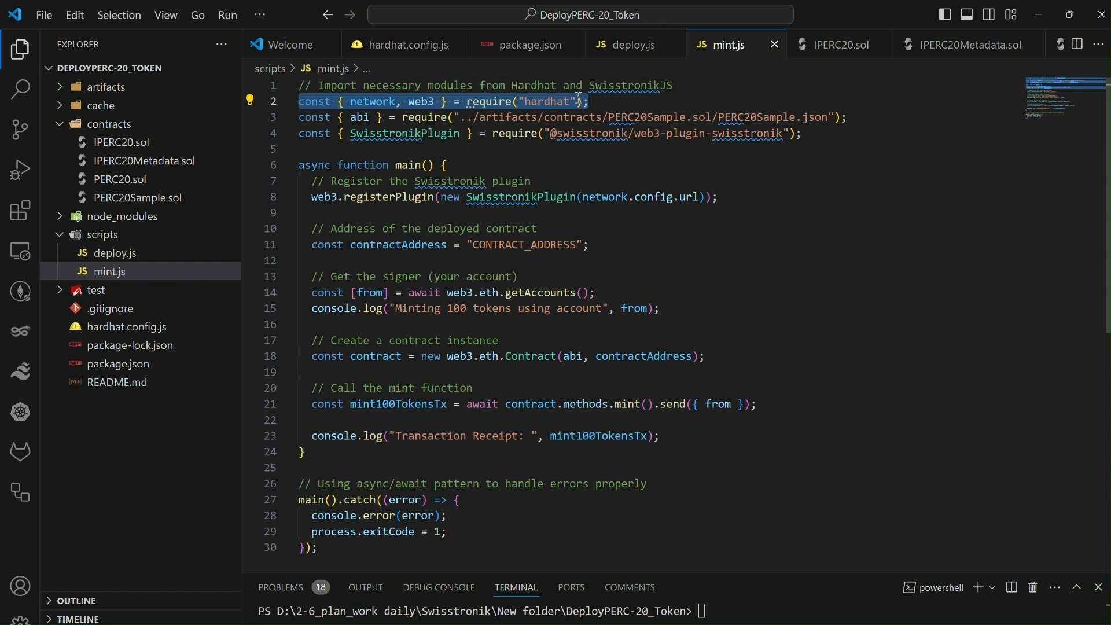
click(599, 101)
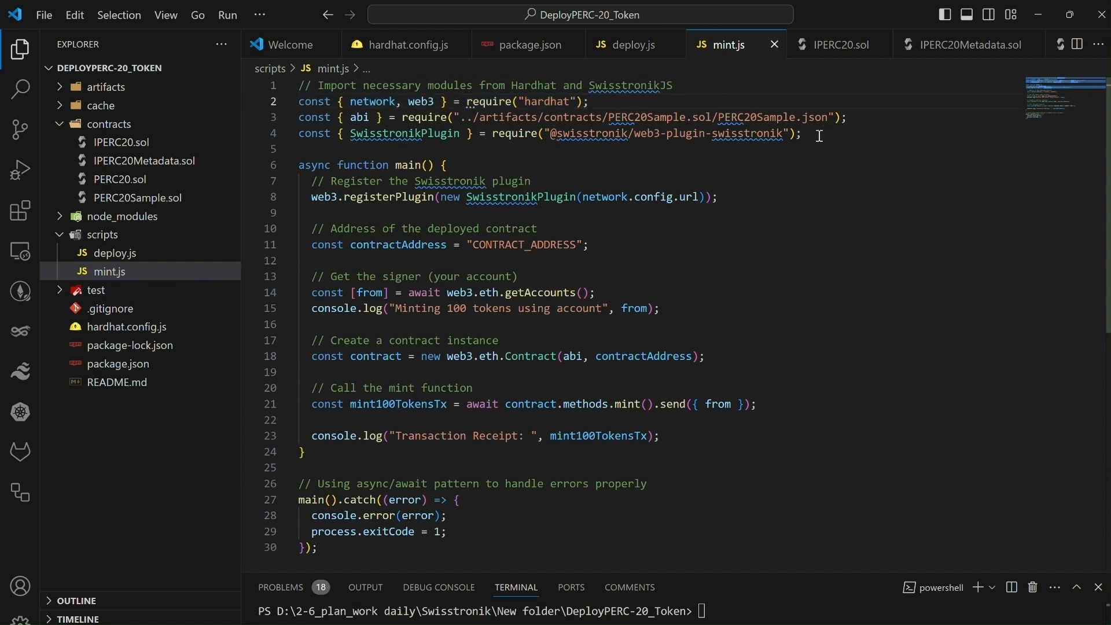
drag(803, 134, 300, 133)
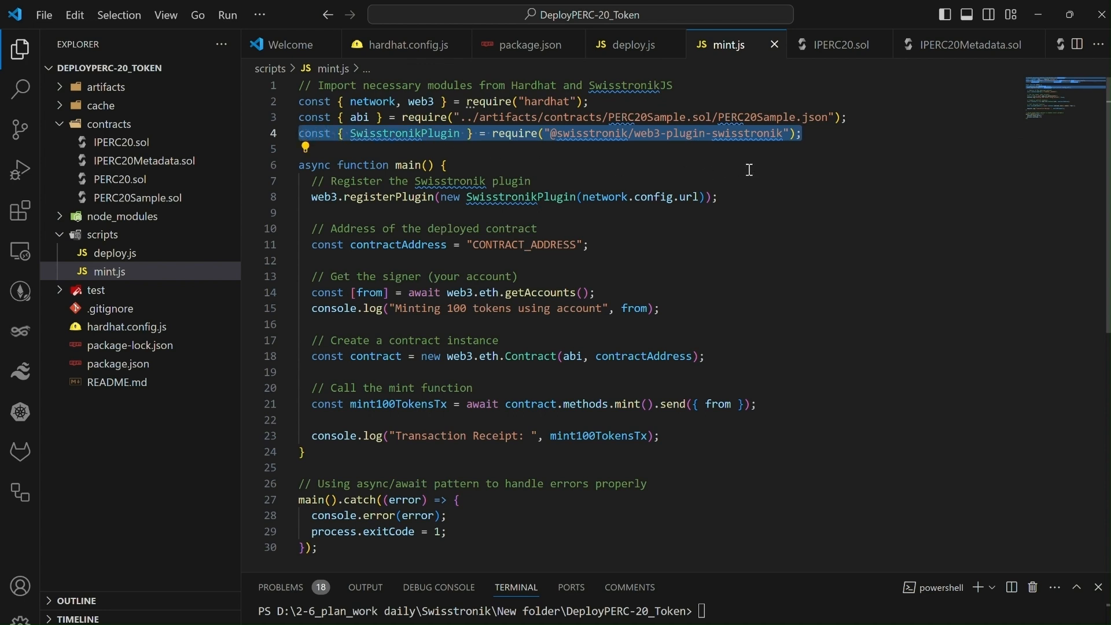
click(808, 160)
drag(847, 117, 296, 116)
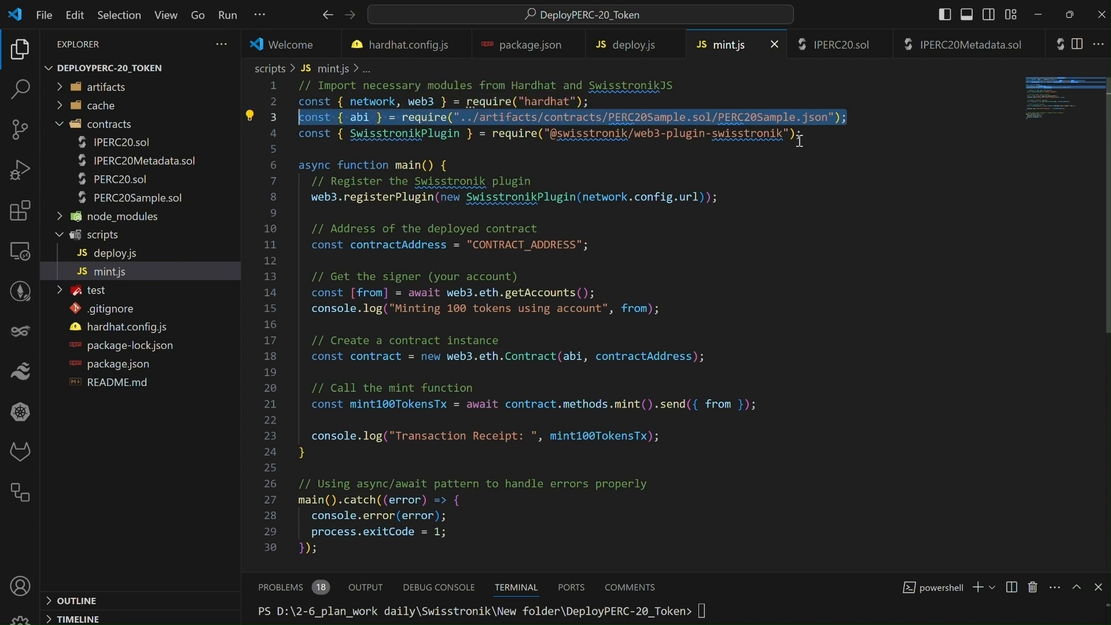
click(807, 217)
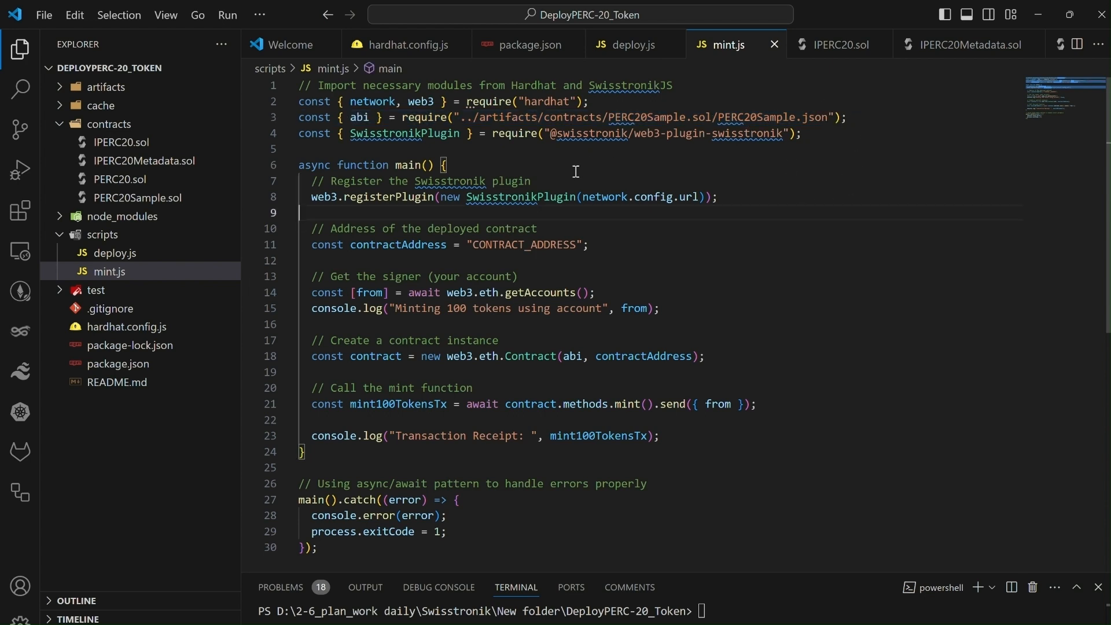
drag(447, 166, 318, 165)
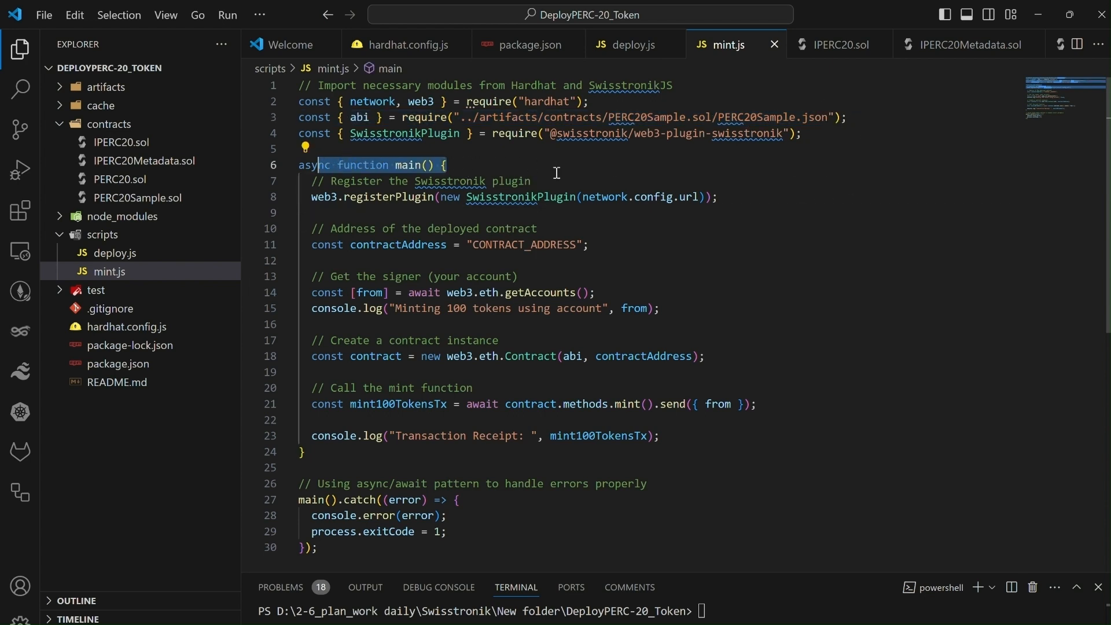
click(757, 193)
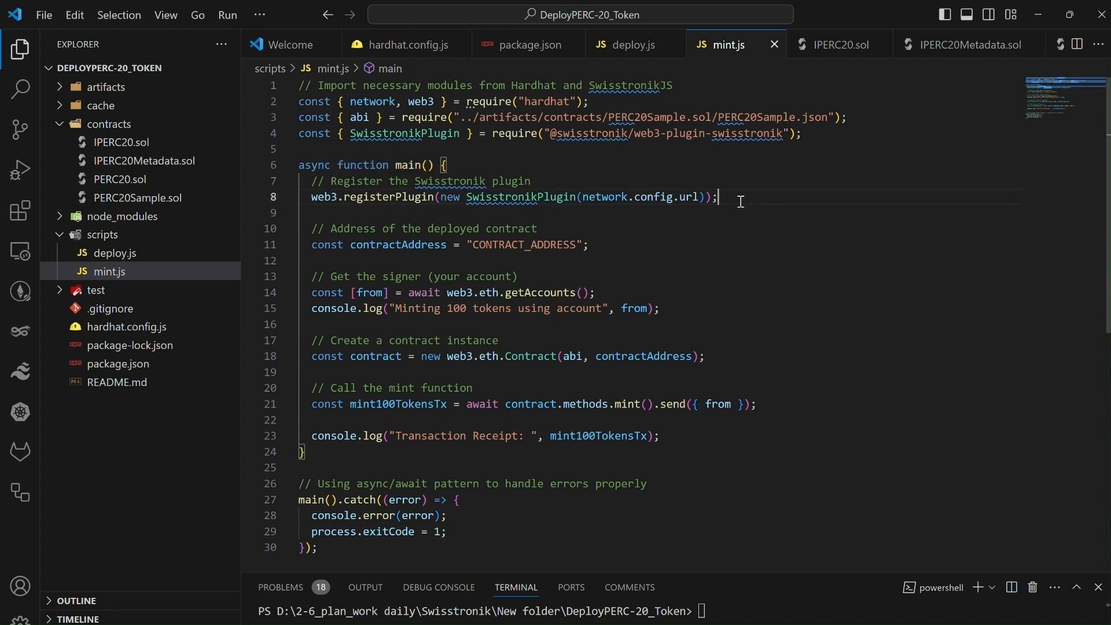
drag(308, 197, 724, 198)
click(538, 228)
click(351, 246)
double_click(382, 244)
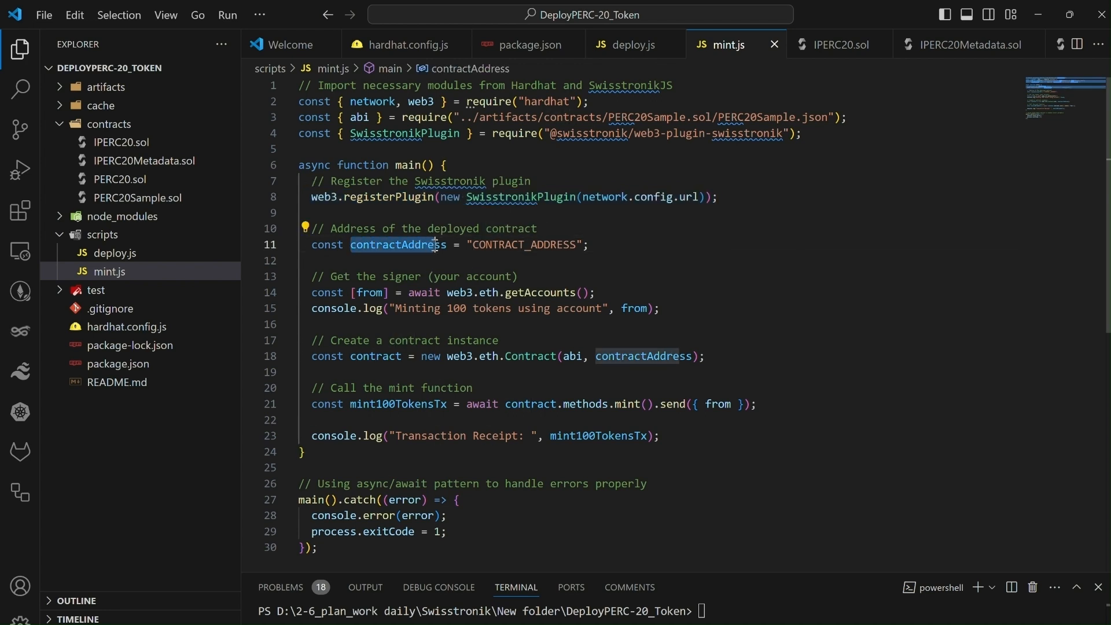
double_click(522, 244)
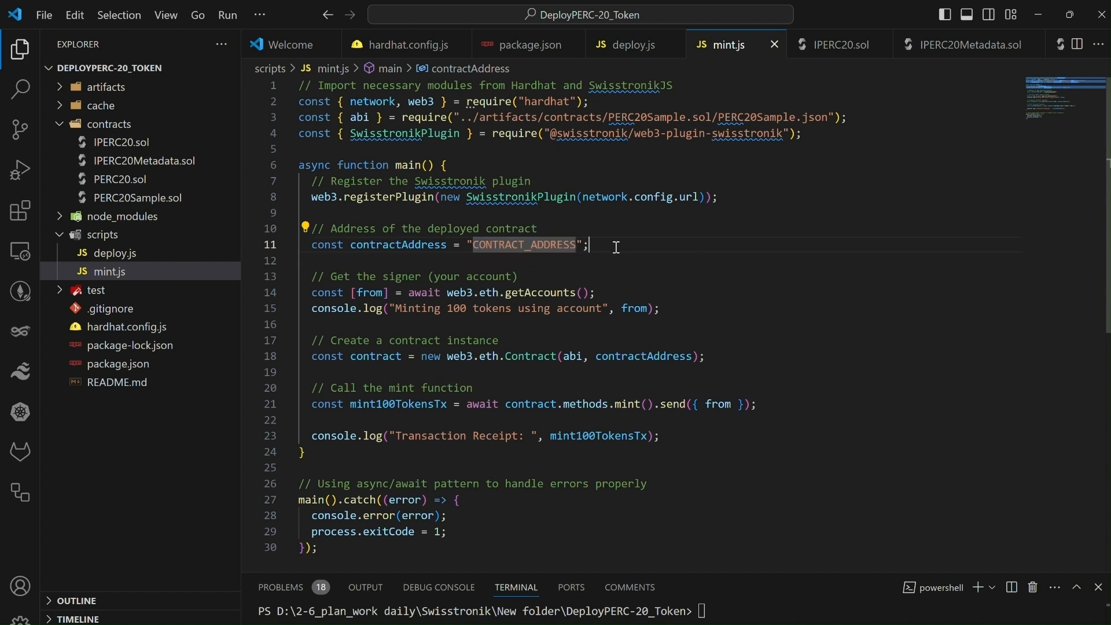
click(616, 248)
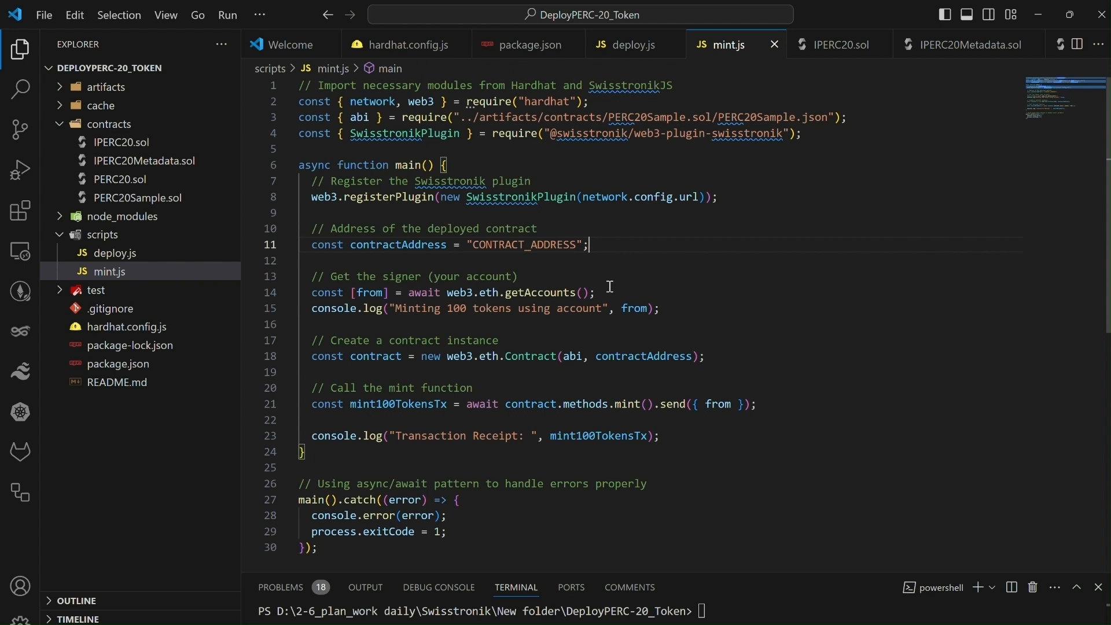
drag(597, 293, 287, 284)
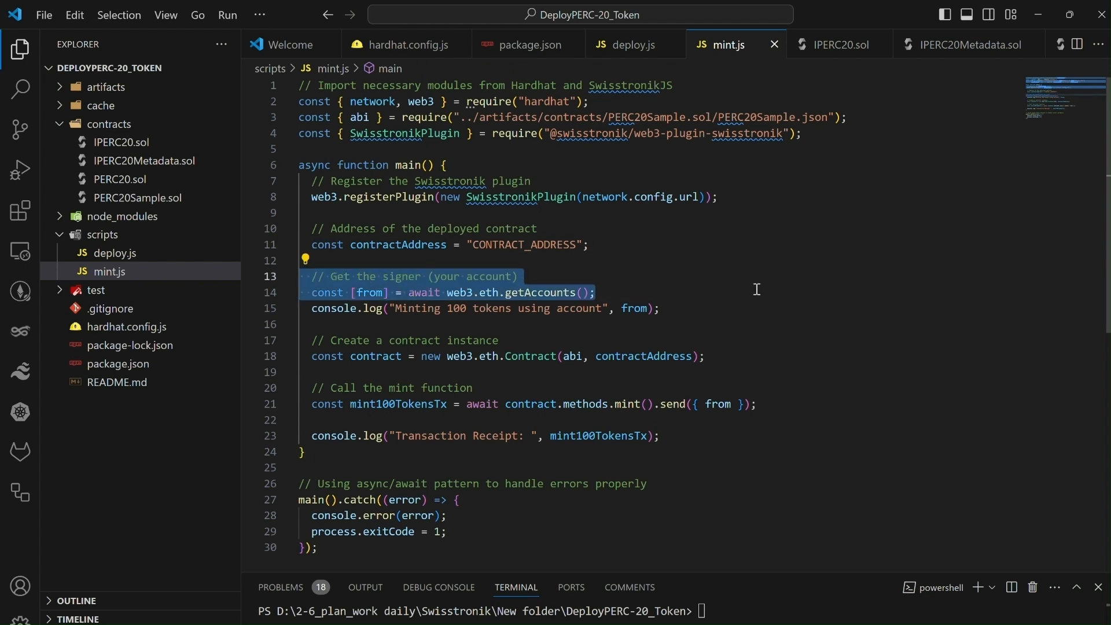
click(752, 299)
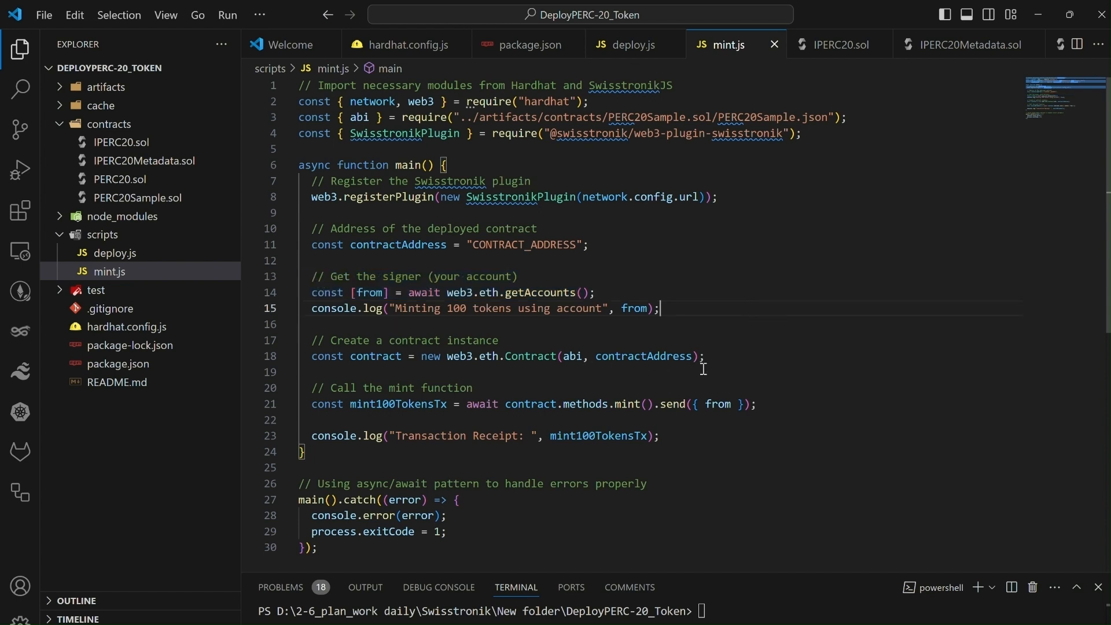
drag(730, 357, 423, 357)
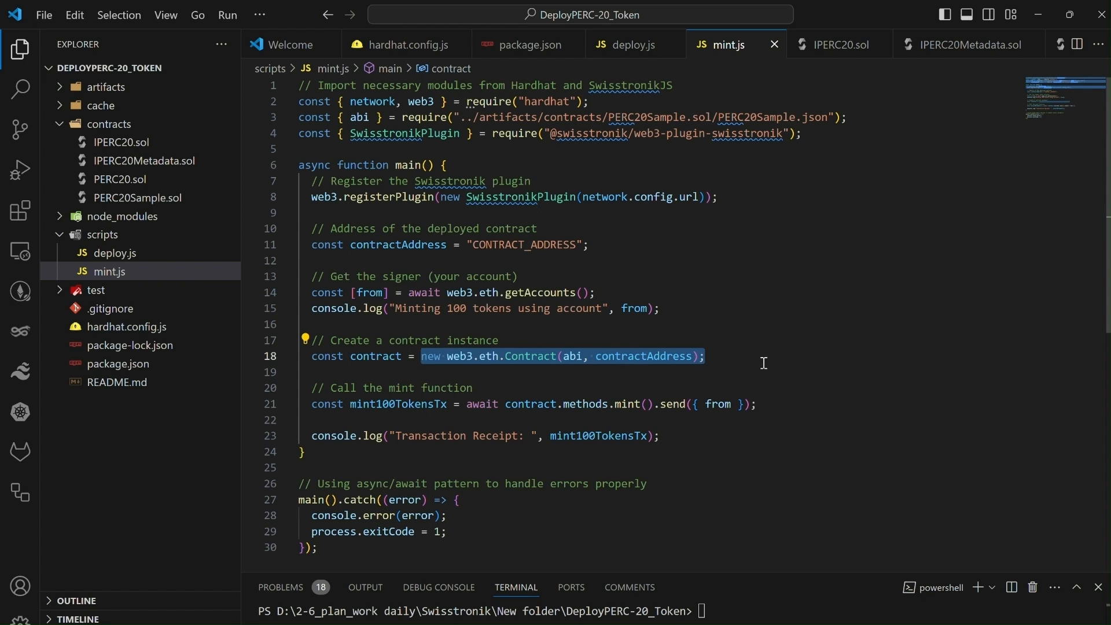
drag(509, 340, 301, 328)
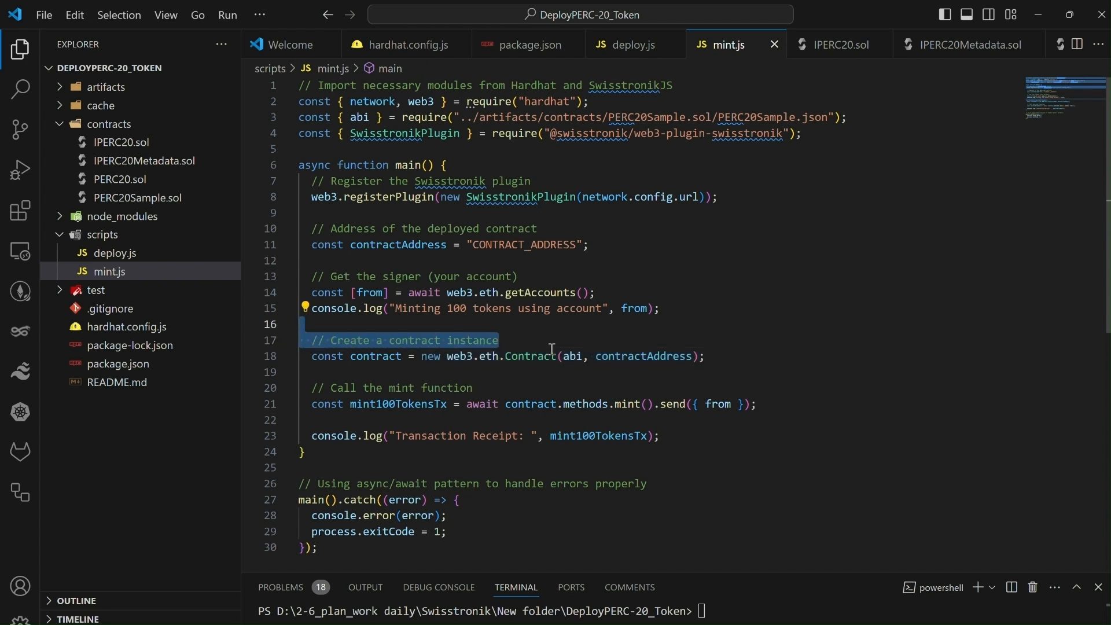
click(799, 374)
drag(604, 404, 689, 404)
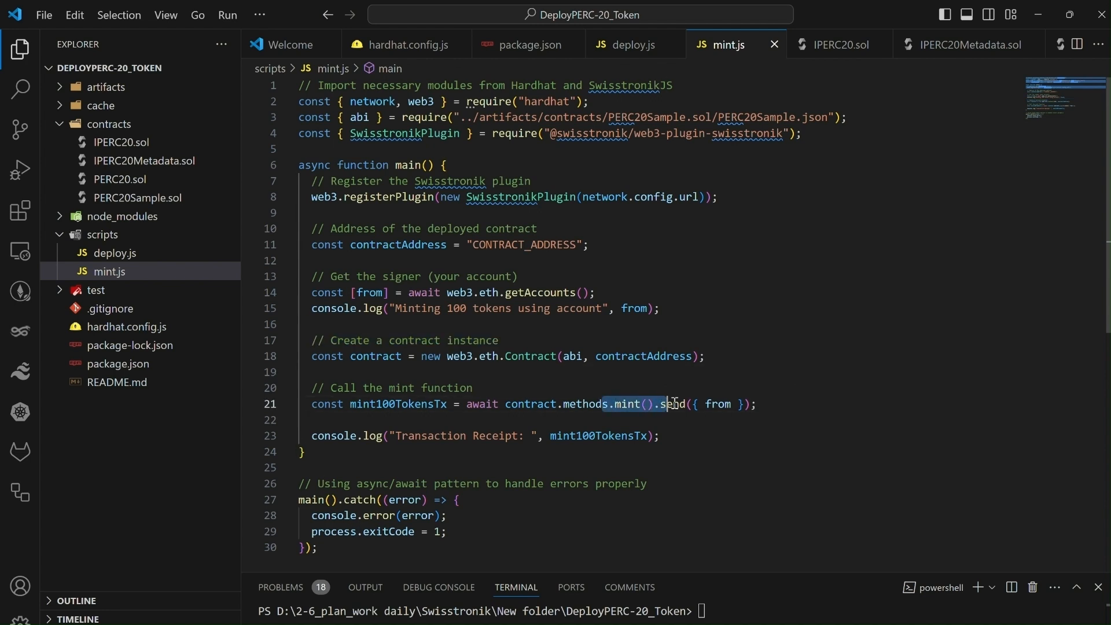
click(794, 417)
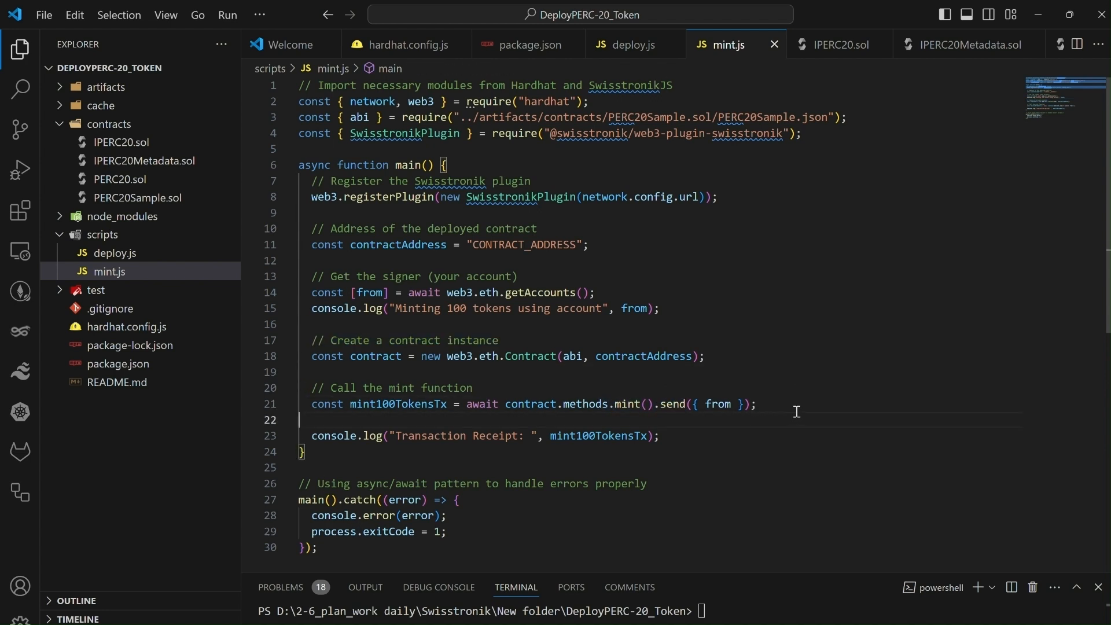
drag(761, 404, 306, 404)
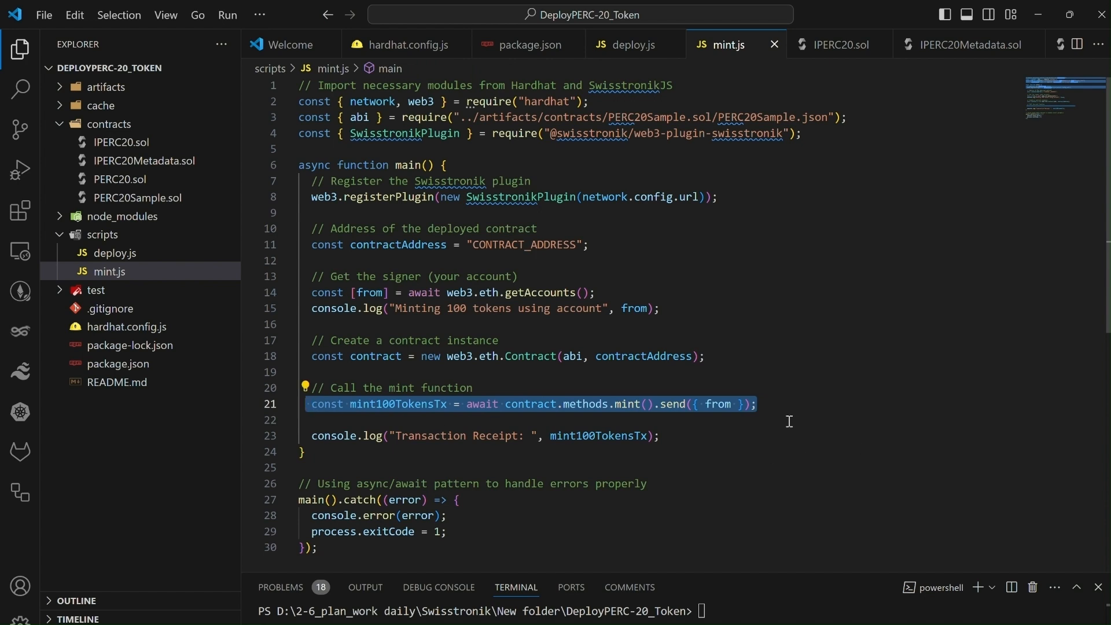
click(808, 452)
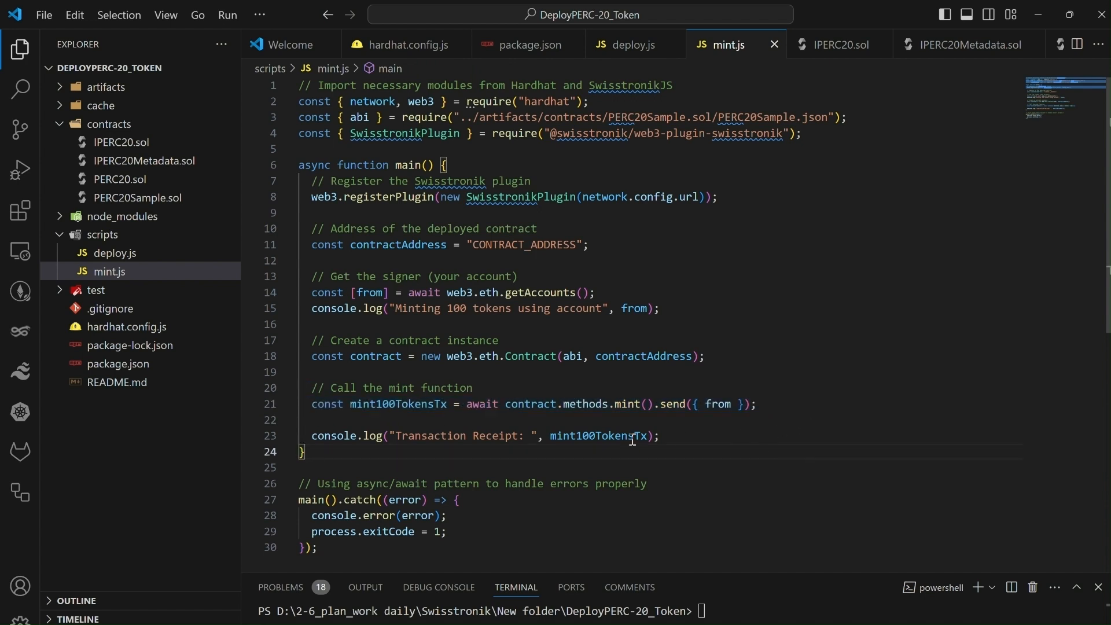
drag(663, 436, 305, 436)
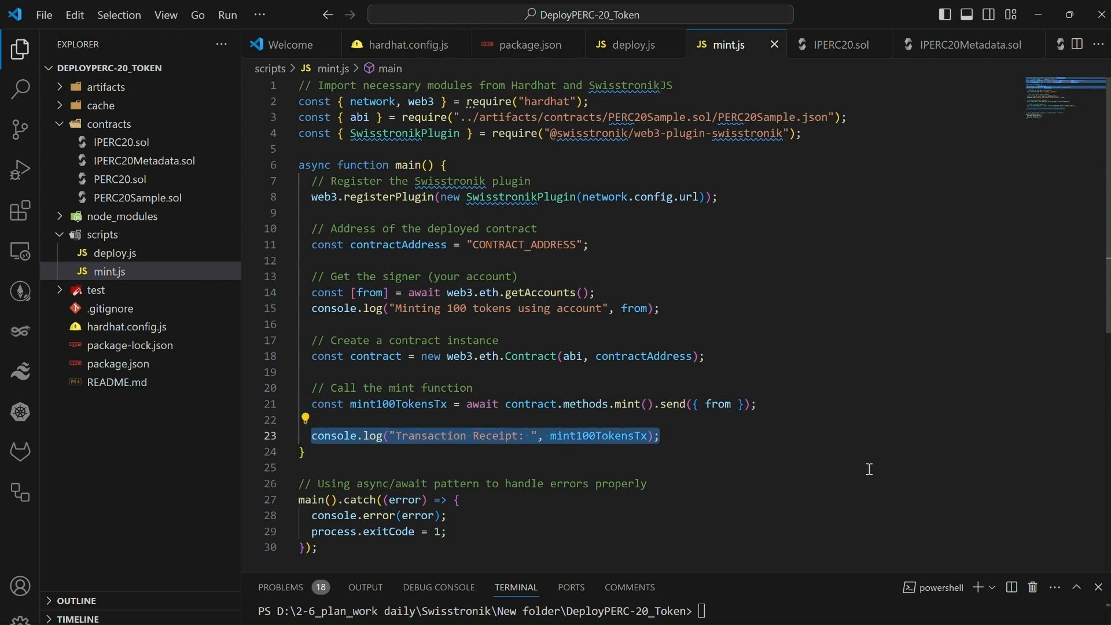
click(616, 546)
scroll(634, 506, down, 1)
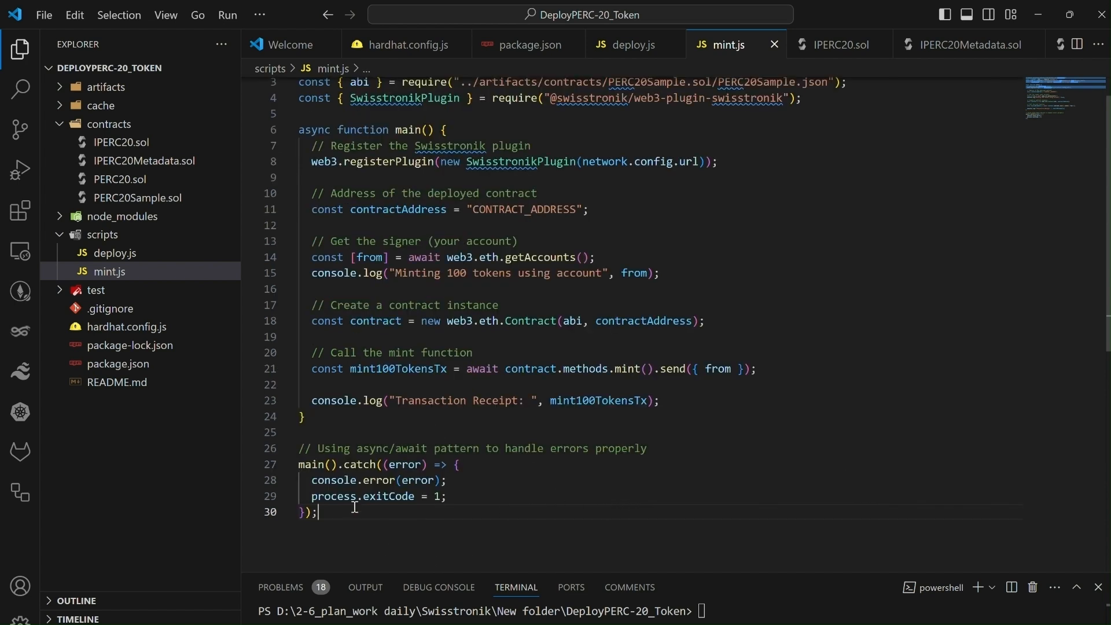
scroll(365, 503, up, 1)
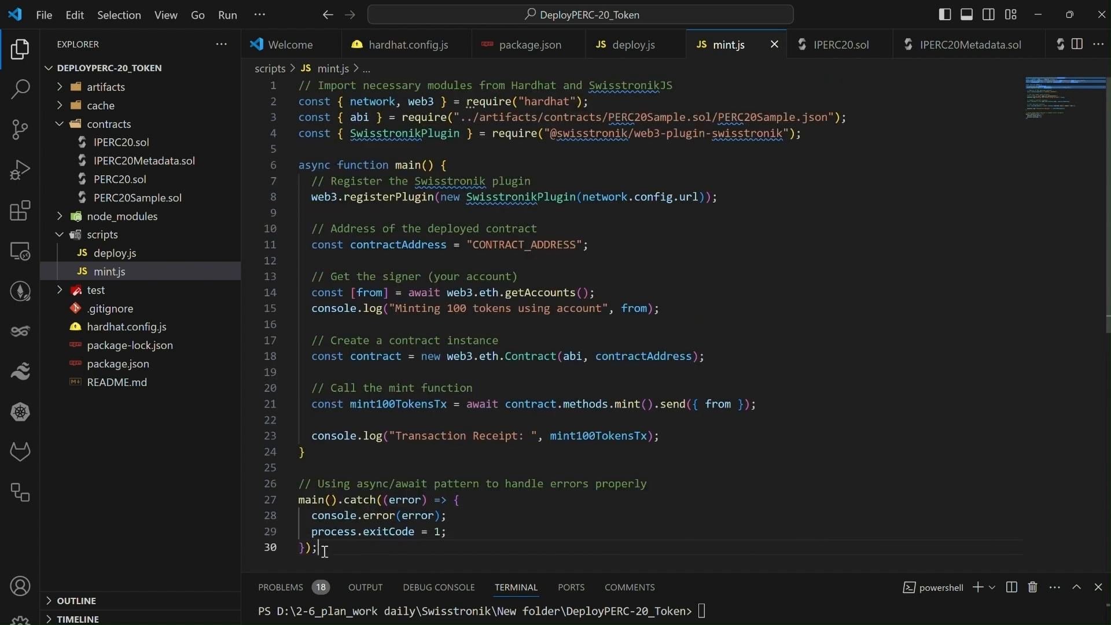
drag(318, 547, 298, 483)
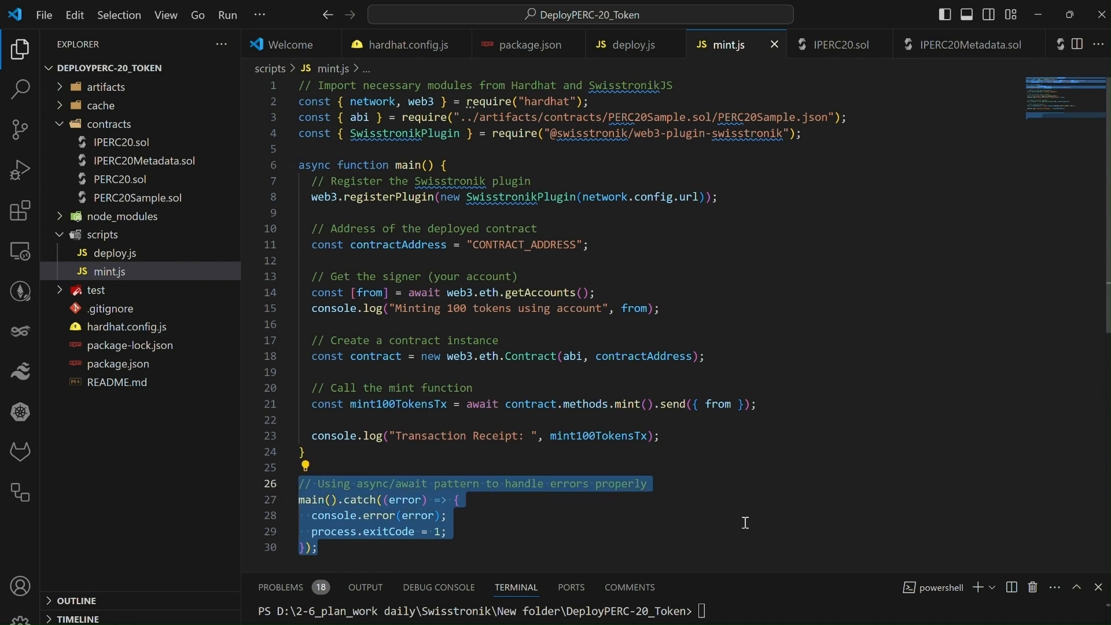
click(713, 517)
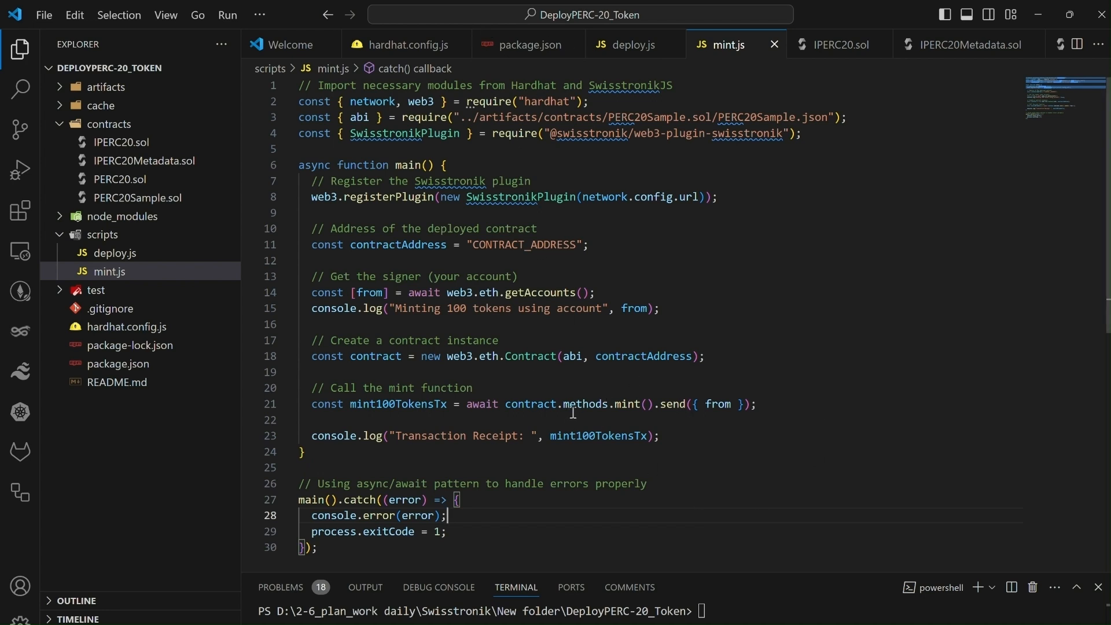
Replace CONTRACT_ADDRESS on line 11 of mint.js with the deployed address from the notes and save.
drag(579, 245, 474, 244)
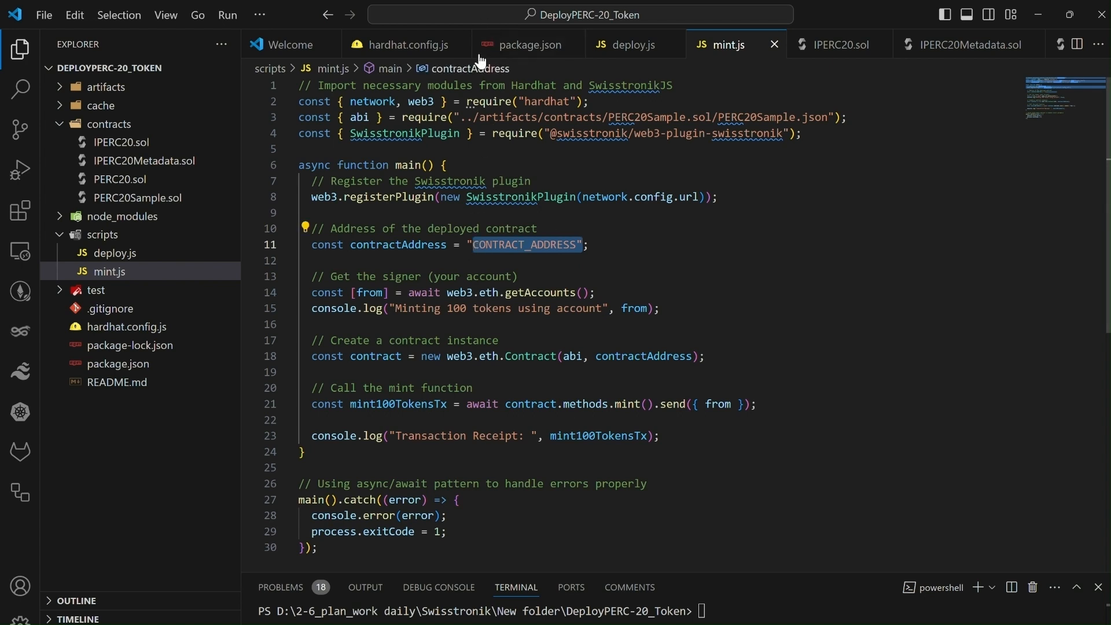
key(alt+Tab)
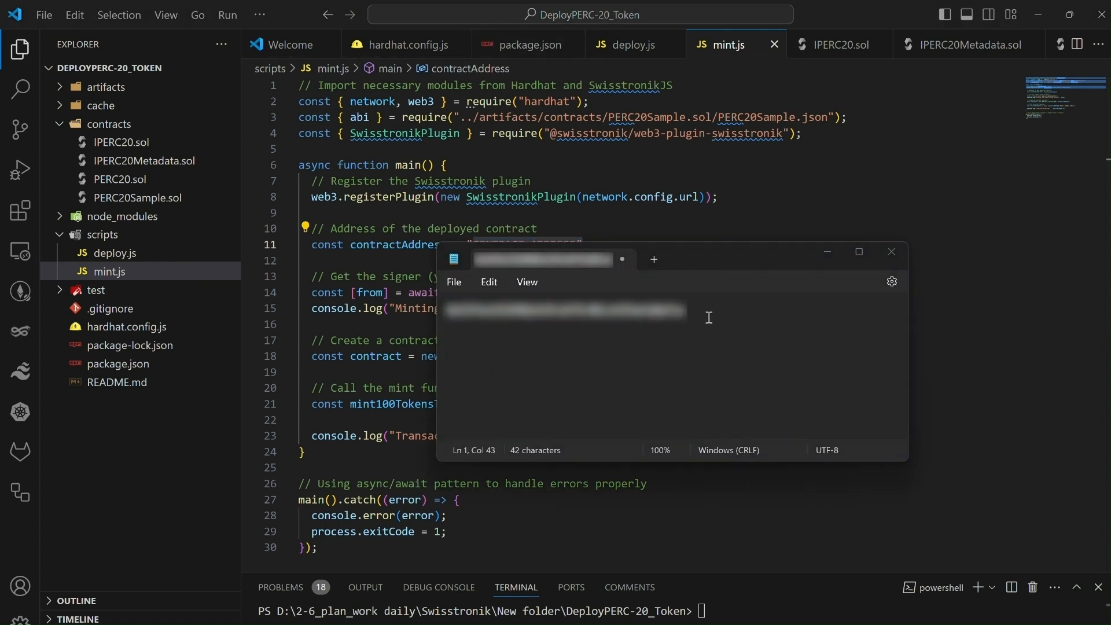
drag(686, 313, 447, 311)
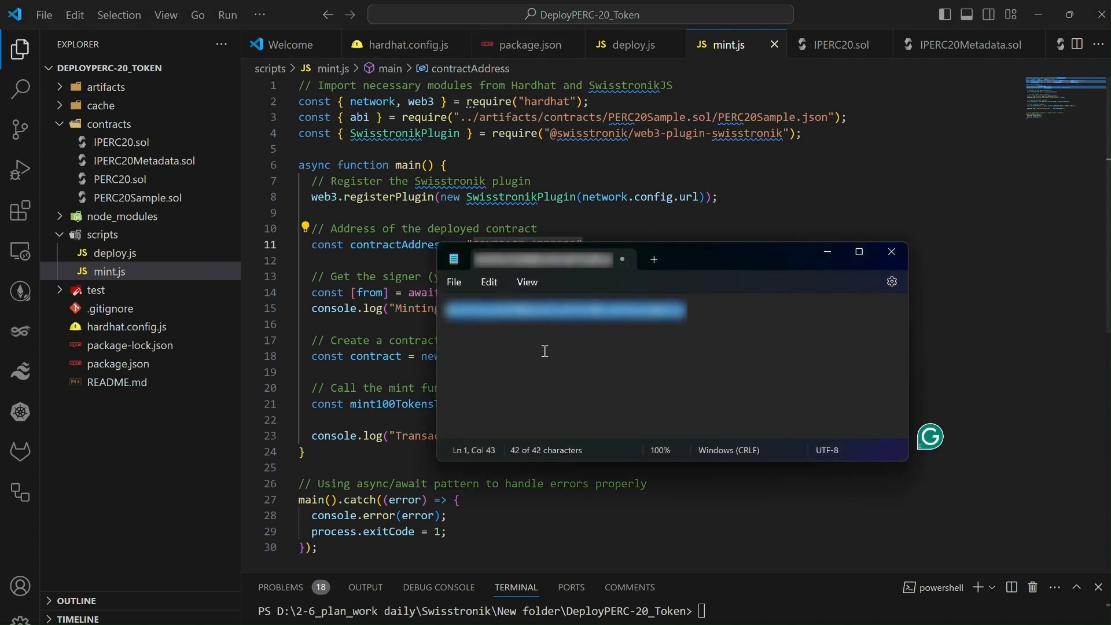
key(ctrl+c)
key(alt+Tab)
double_click(620, 246)
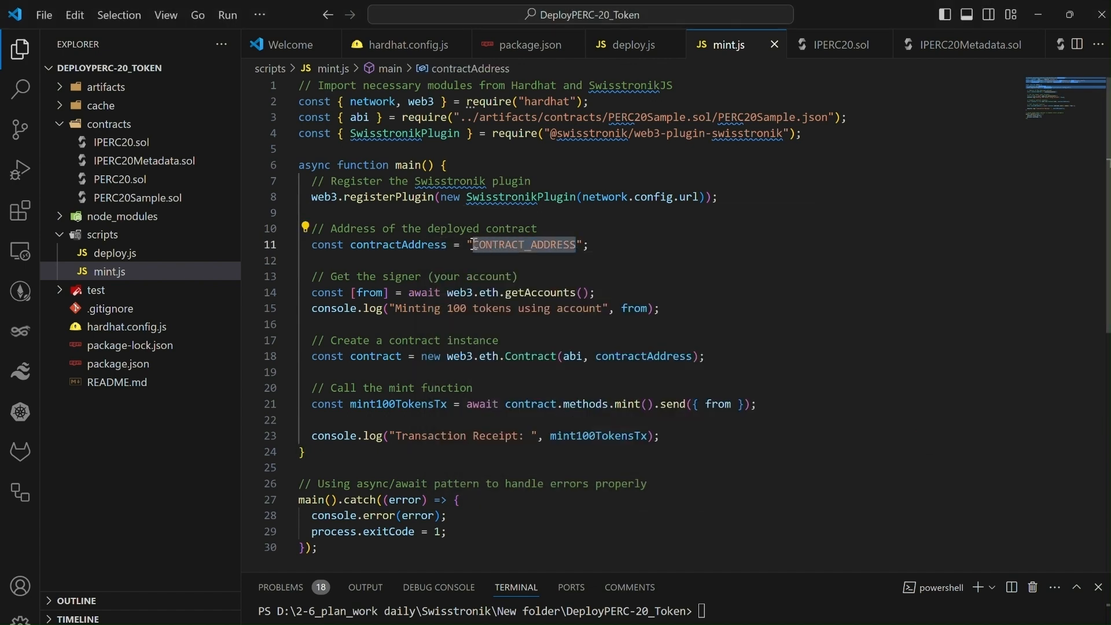
key(ctrl+v)
click(766, 322)
key(ctrl+s)
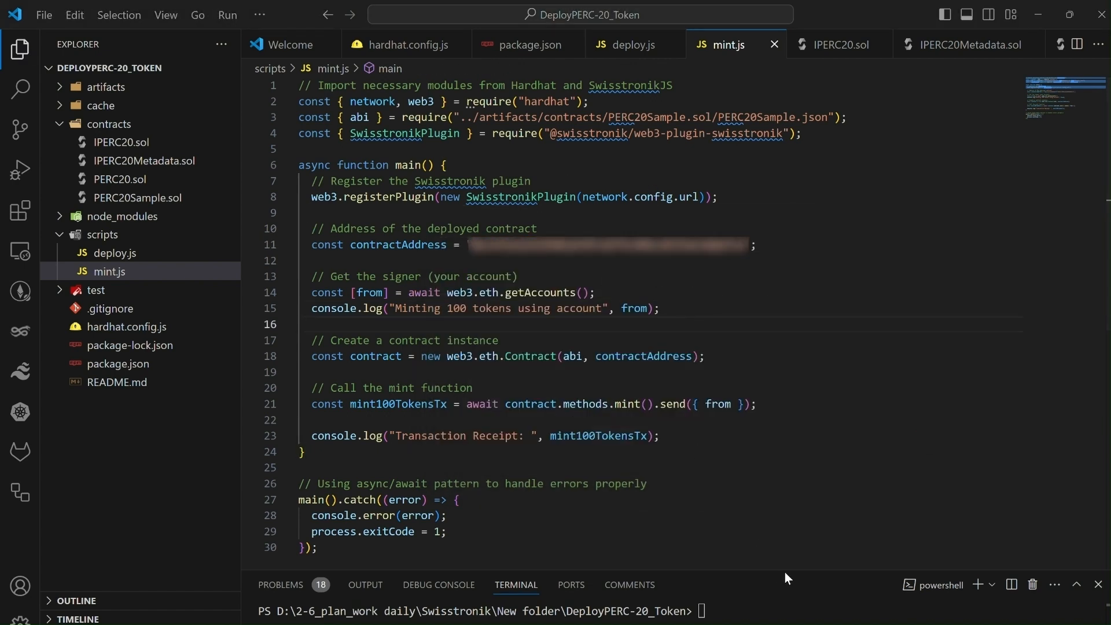
Focus the terminal prompt and enlarge the terminal panel.
drag(783, 572, 783, 441)
click(738, 482)
text(npx hardhat run scripts/mint.js --network swisstronik)
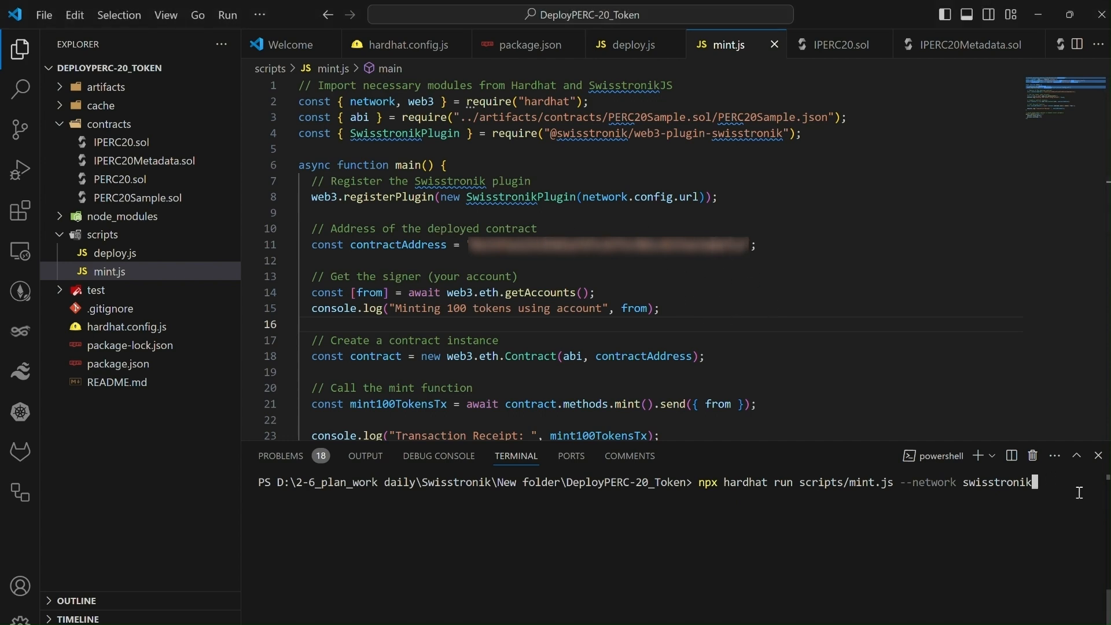
Run 'npx hardhat run scripts/mint.js --network swisstronik' and highlight the Minting 100 tokens output.
key(Return)
drag(742, 441, 751, 403)
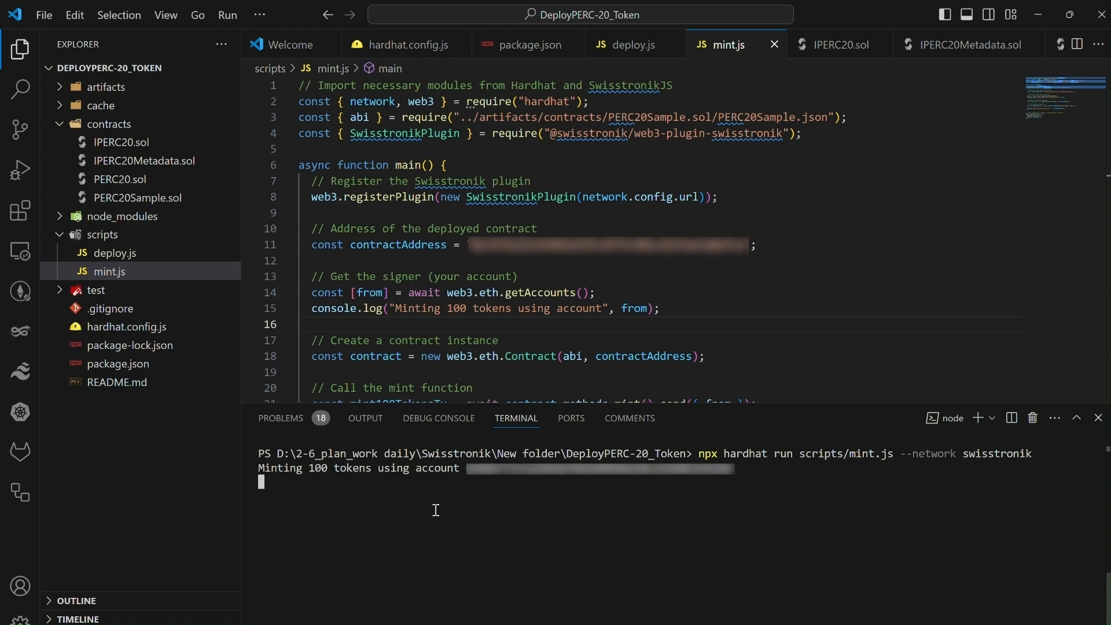
drag(260, 468, 369, 468)
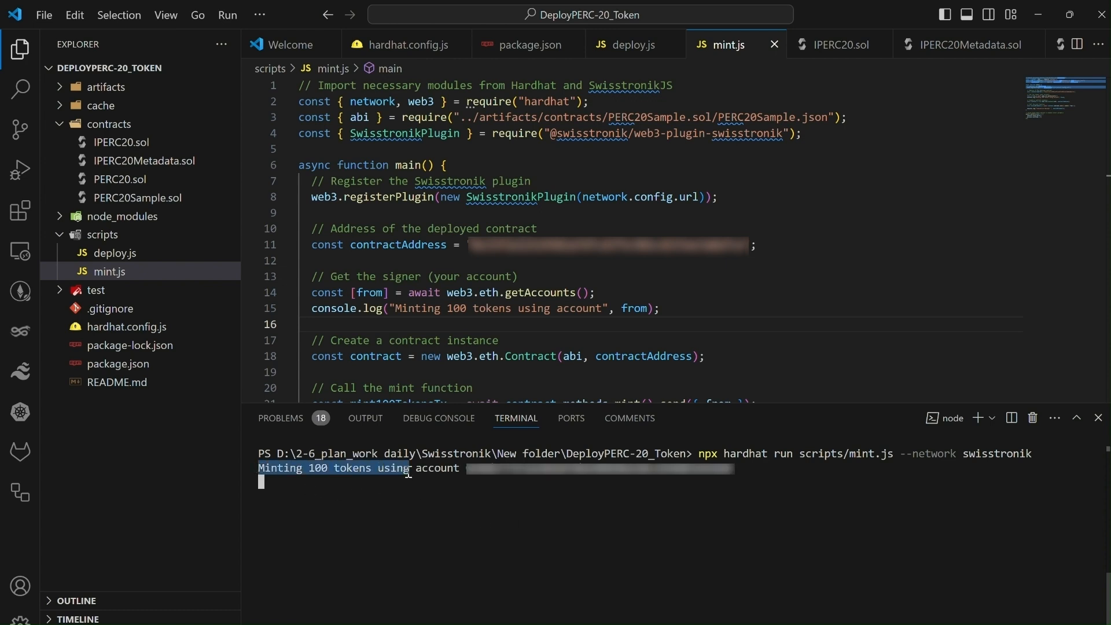
drag(409, 472, 747, 469)
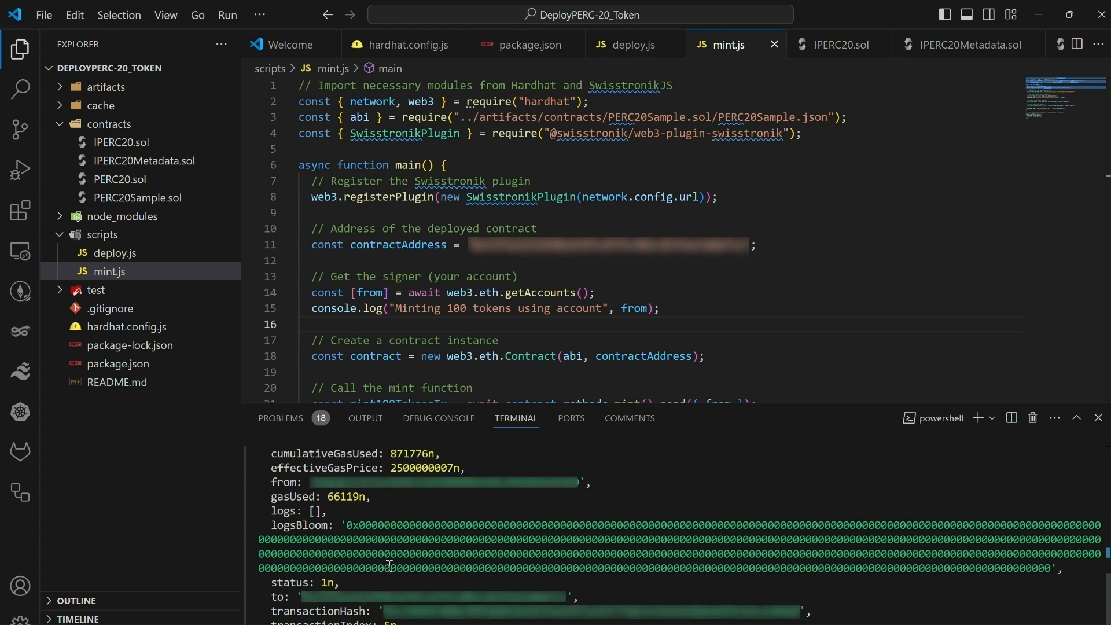
scroll(382, 568, up, 3)
scroll(435, 574, up, 3)
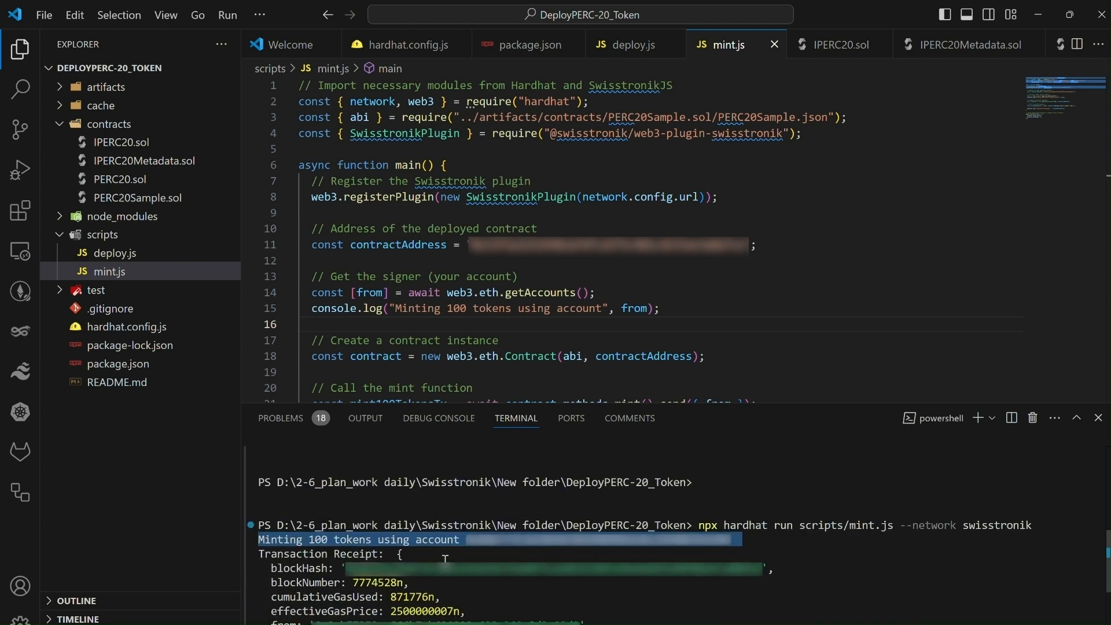
scroll(459, 582, down, 3)
scroll(460, 582, down, 1)
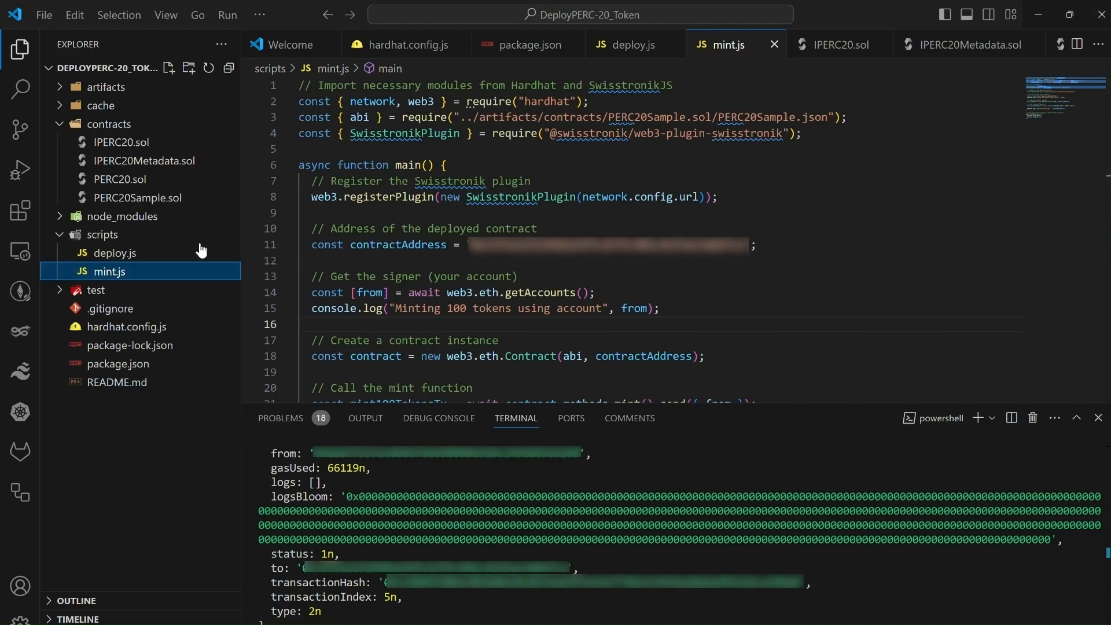
Create transfer.js in scripts, paste the tutorial's transfer code from GitHub, and save it.
click(168, 68)
text(transfer)
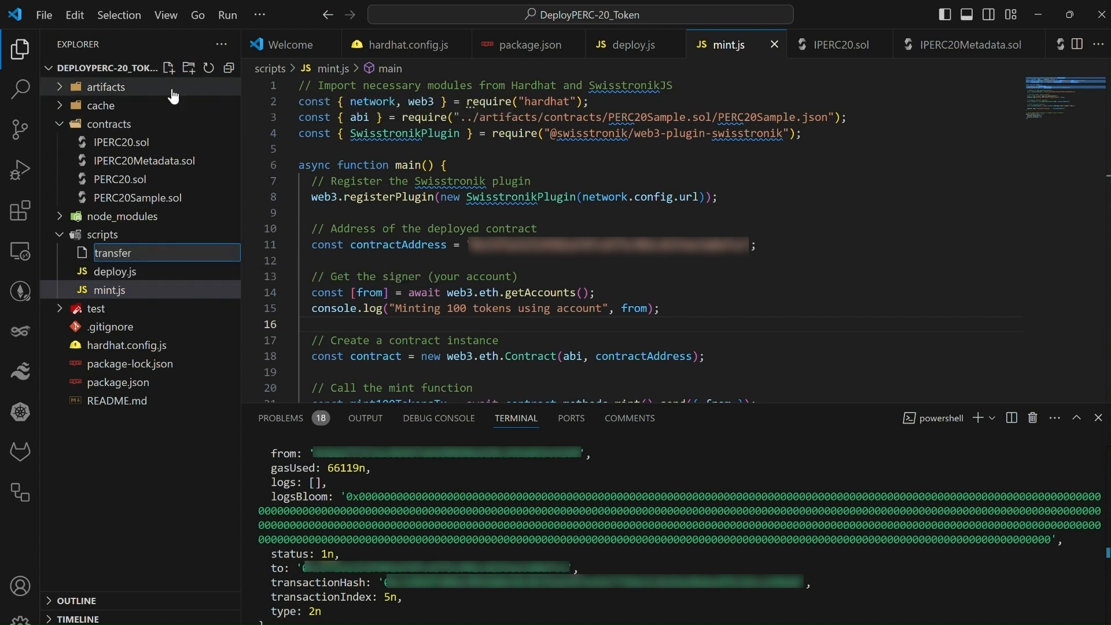
text(.js)
key(Return)
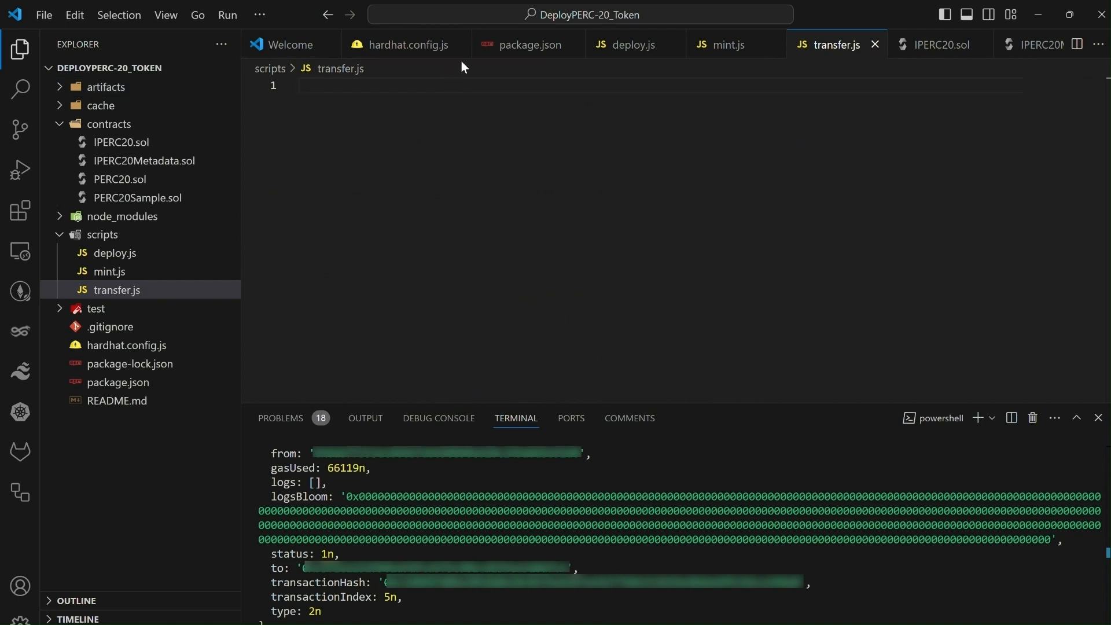
key(alt+Tab)
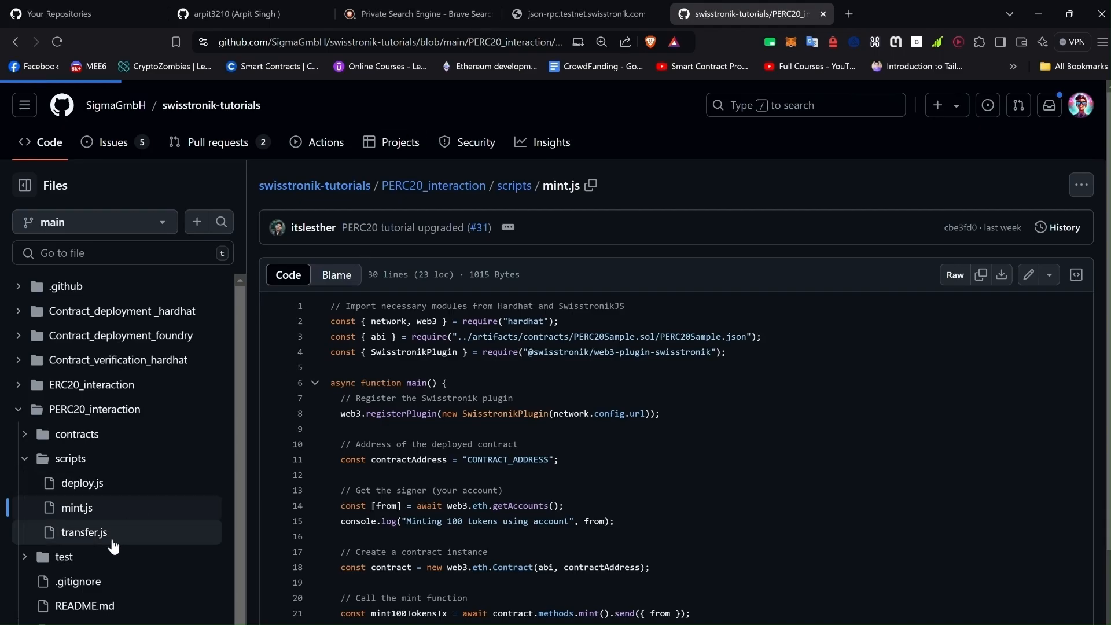
click(84, 533)
scroll(643, 374, down, 3)
scroll(643, 374, up, 1)
click(982, 167)
key(alt+Tab)
click(424, 273)
key(ctrl+v)
scroll(521, 261, up, 5)
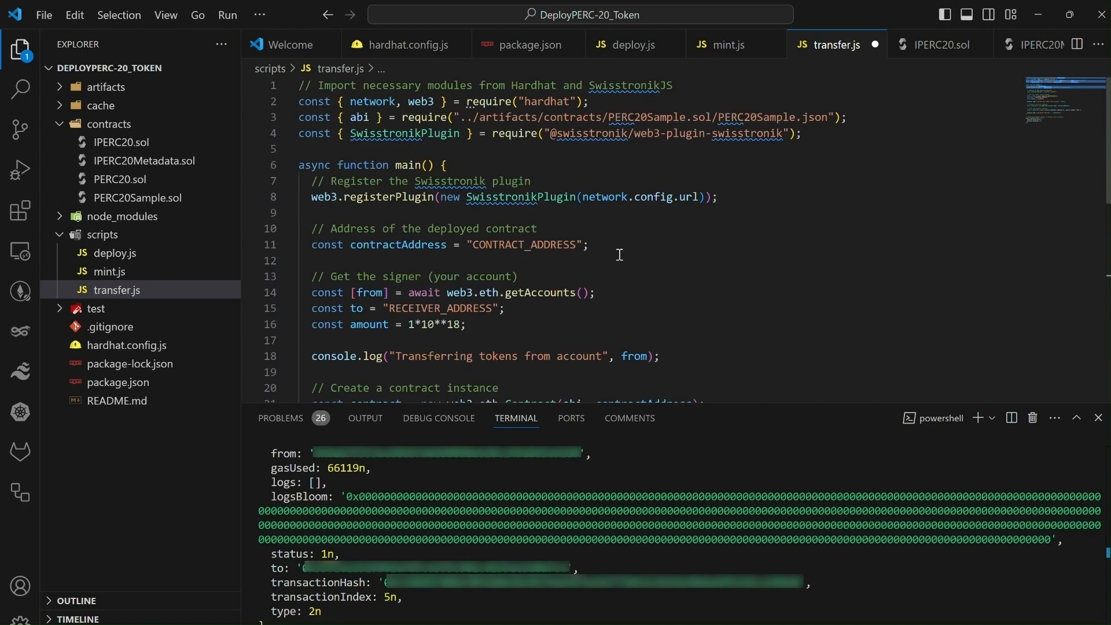
key(ctrl+s)
scroll(607, 260, down, 1)
scroll(608, 261, up, 1)
Replace CONTRACT_ADDRESS on line 11 of transfer.js with the deployed address from the notes.
double_click(556, 244)
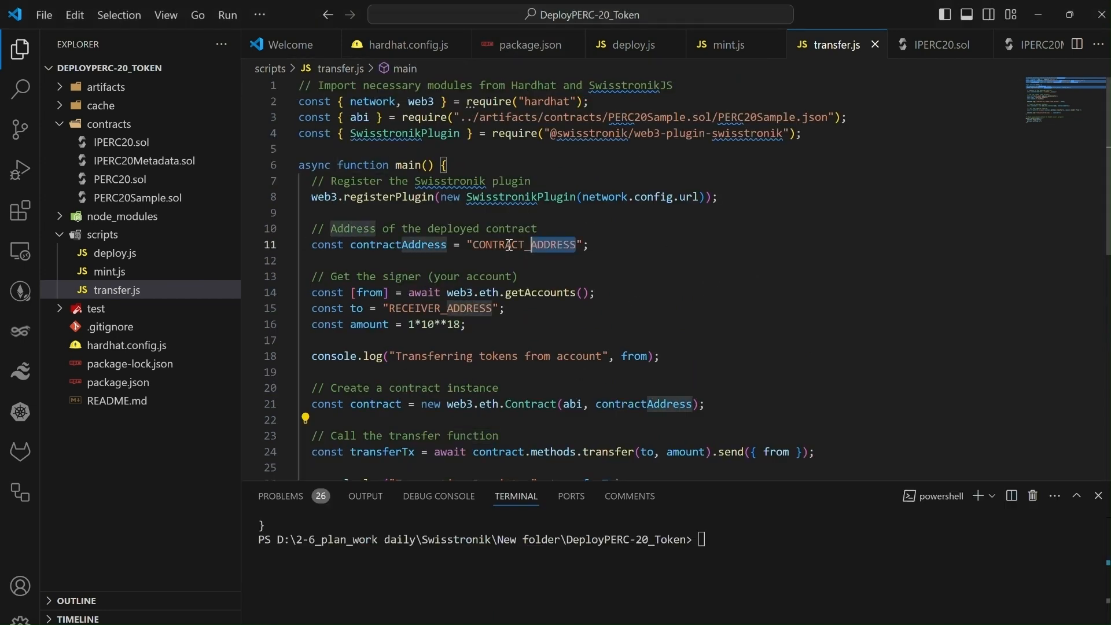
drag(505, 308, 285, 310)
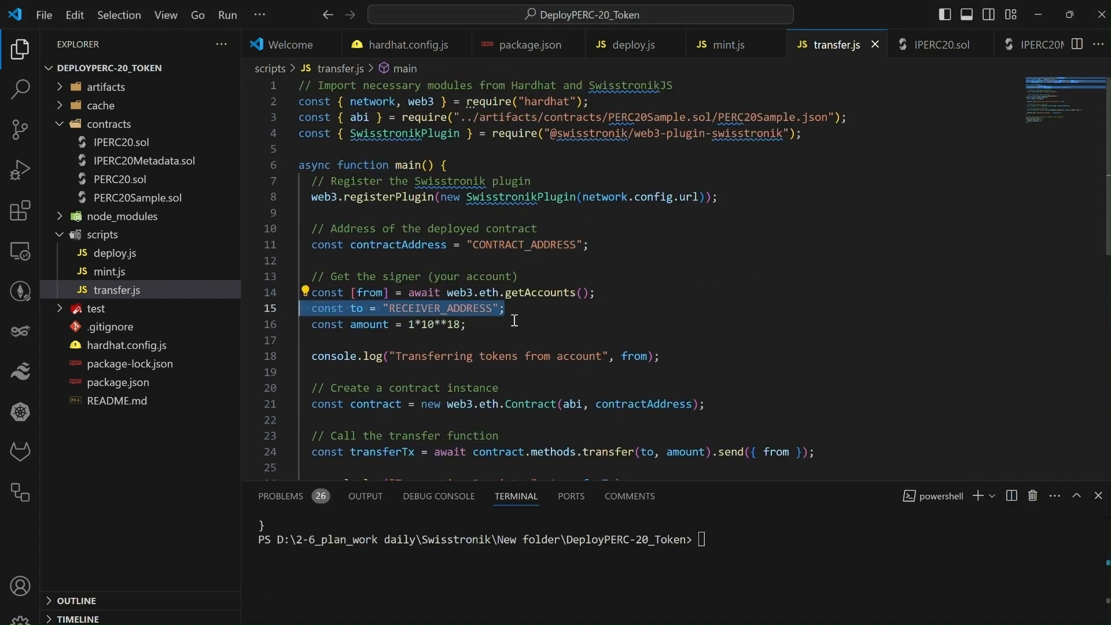
click(543, 340)
drag(577, 245, 473, 244)
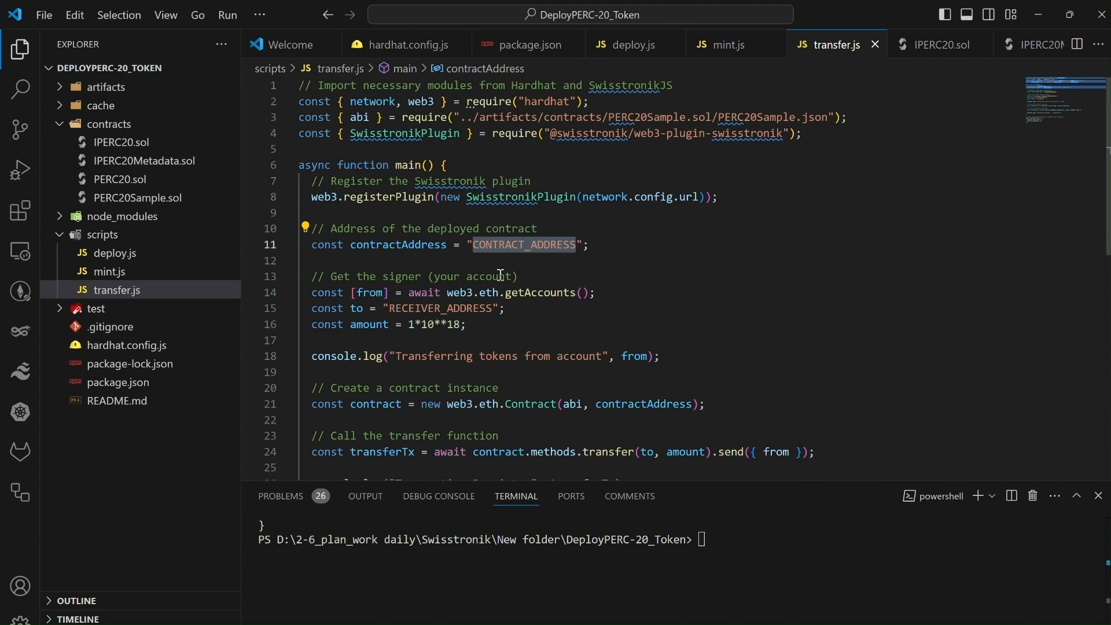
click(499, 293)
key(alt+Tab)
key(ctrl+a)
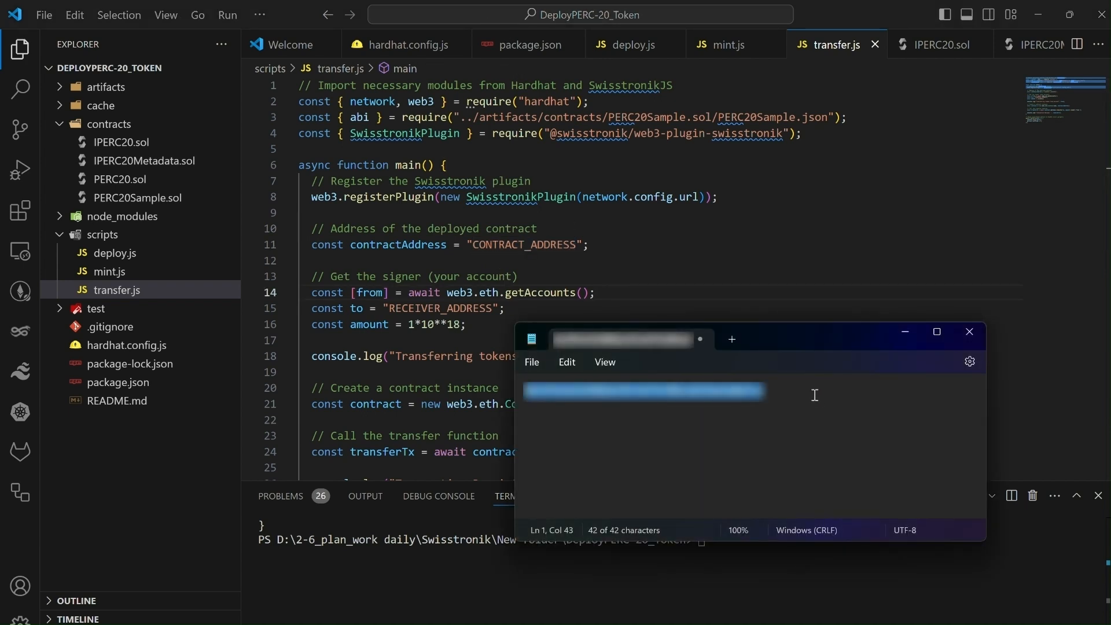
key(ctrl+c)
click(904, 332)
drag(577, 244, 474, 244)
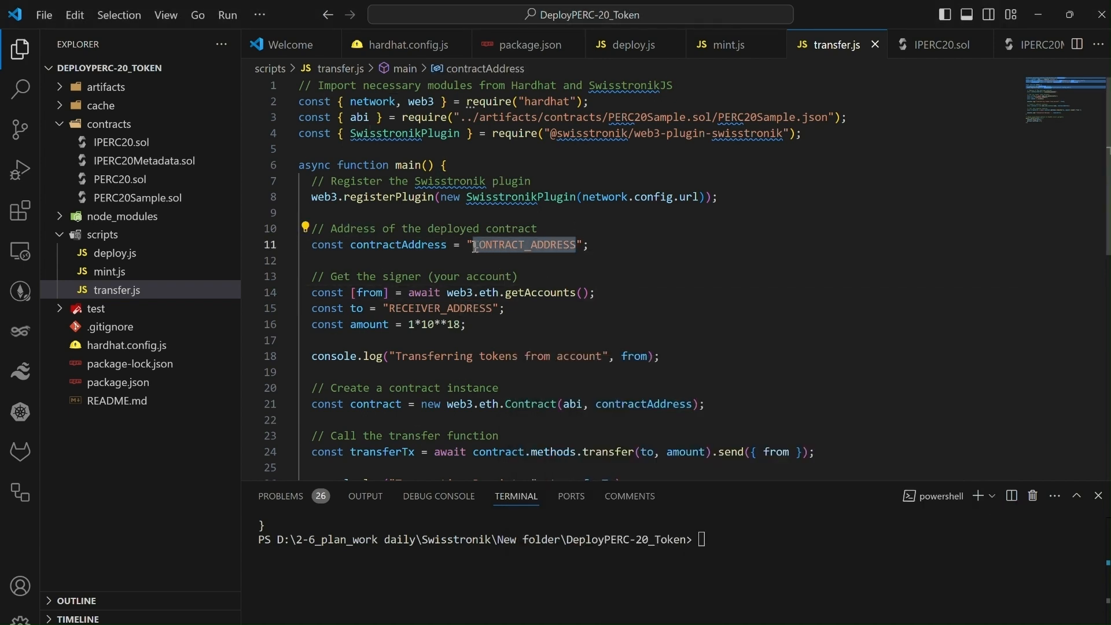
key(ctrl+v)
Replace RECEIVER_ADDRESS on line 15 with the task's recipient wallet from the dashboard and save.
key(alt+Tab)
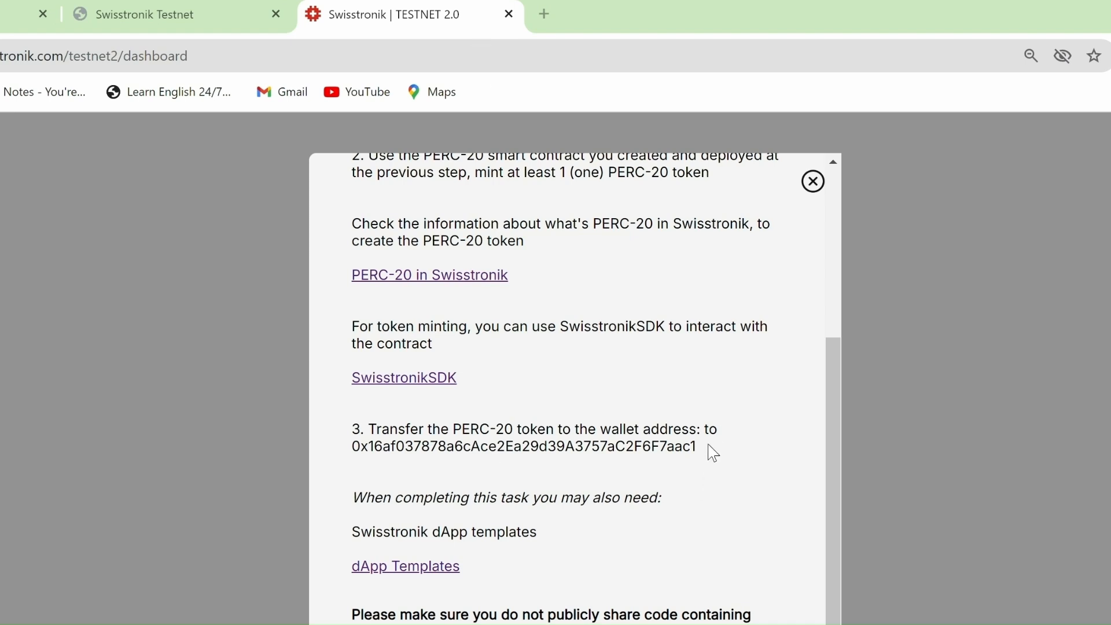
drag(697, 446, 347, 447)
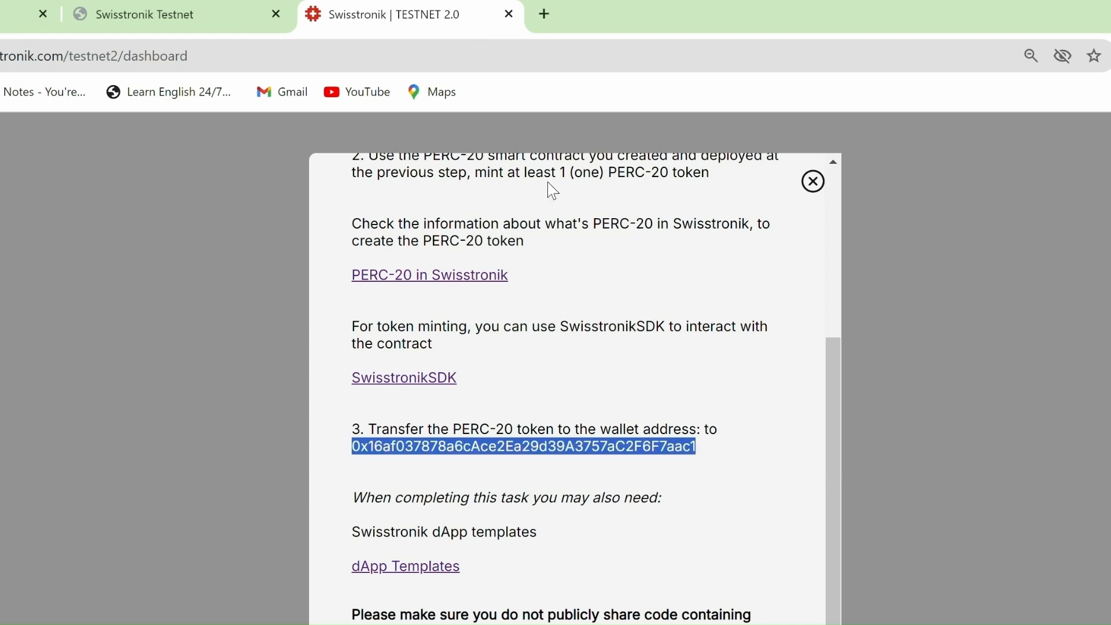
key(ctrl+c)
key(alt+Tab)
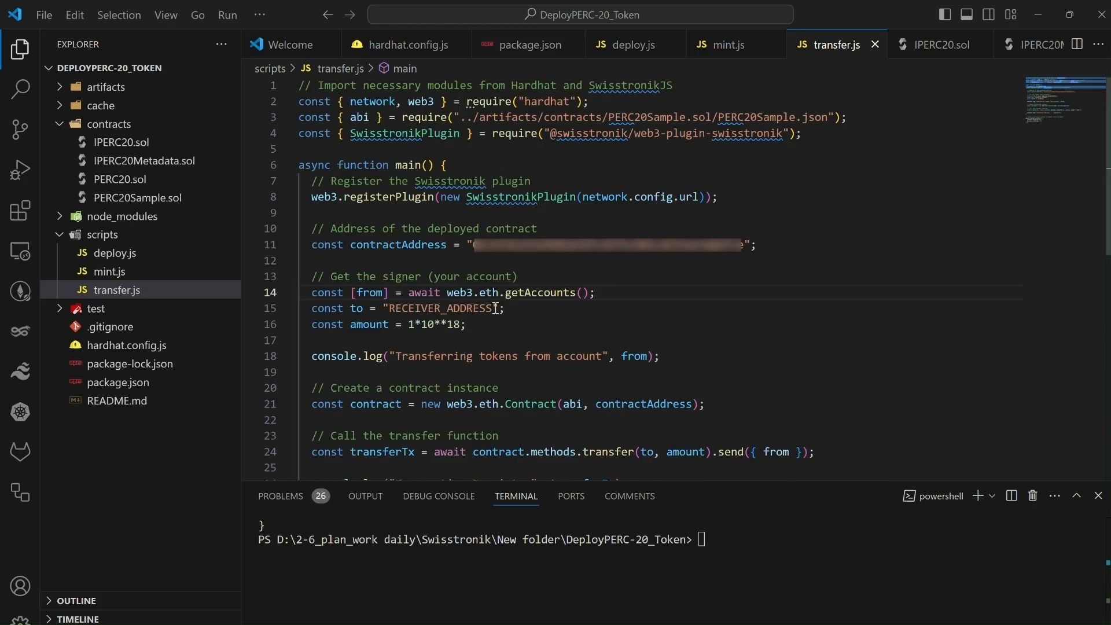
drag(494, 308, 390, 309)
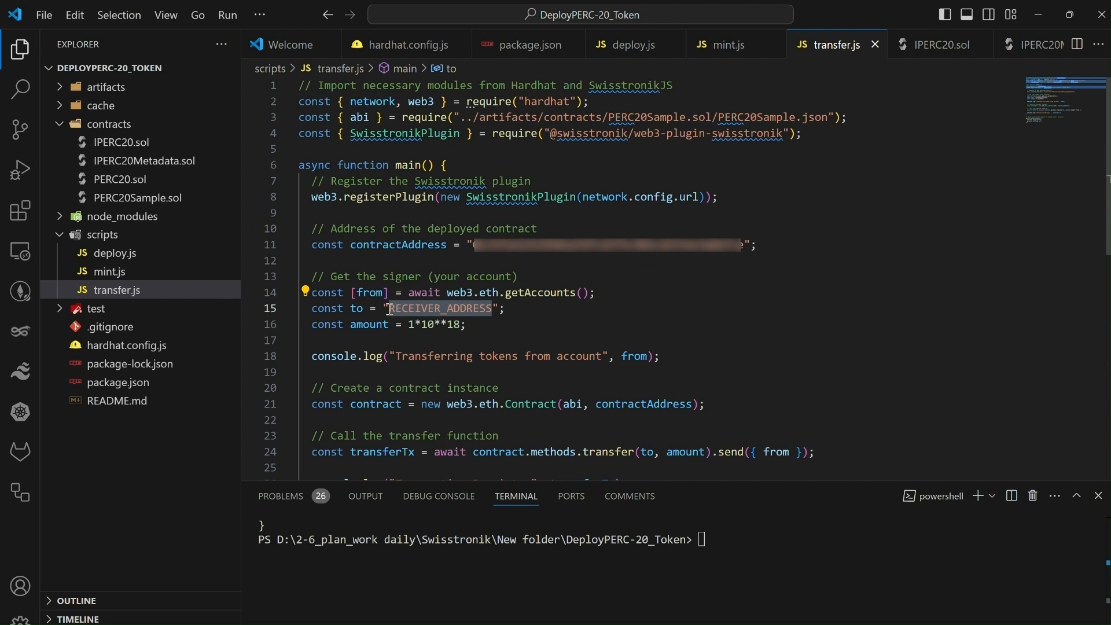
key(ctrl+v)
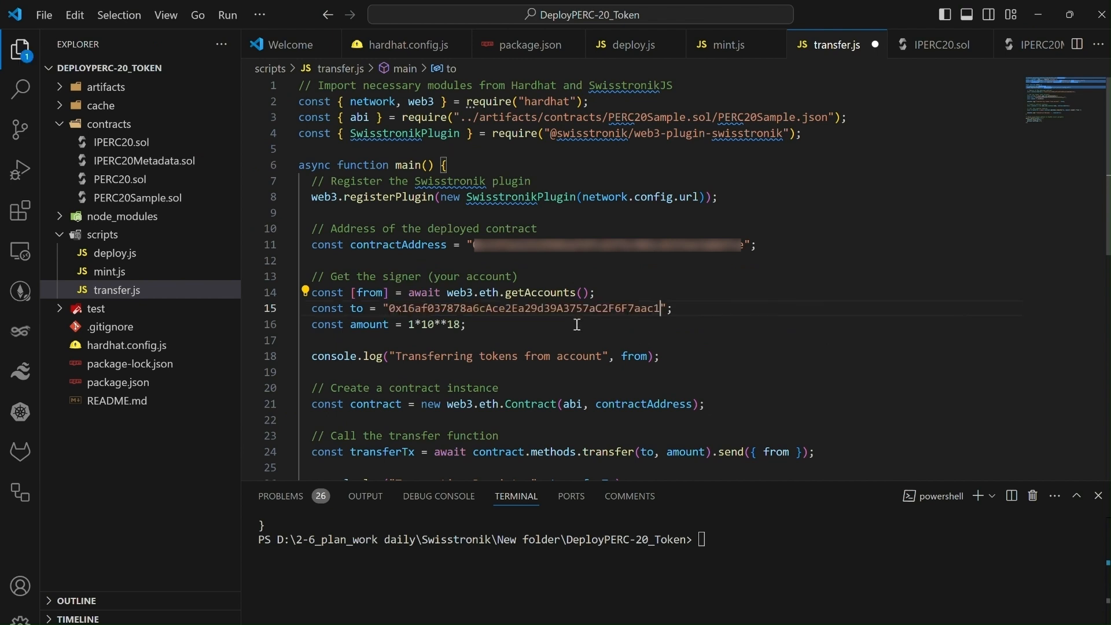
click(731, 338)
key(ctrl+s)
click(706, 540)
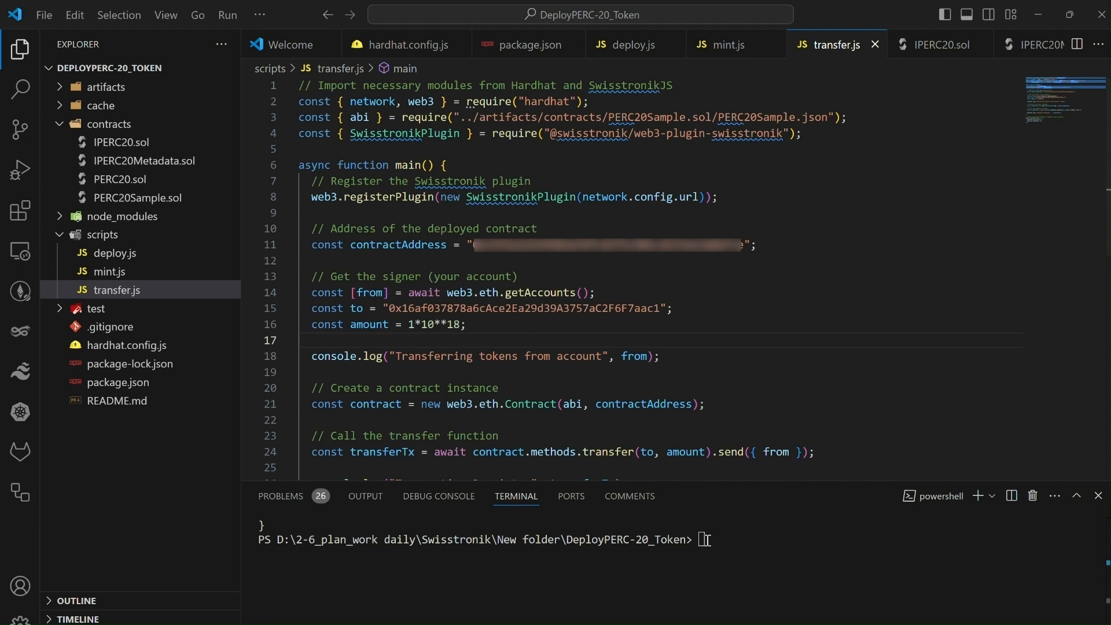
Rerun the recalled mint command as scripts/transfer.js on Swisstronik and view the transaction receipt.
key(Up)
key(ctrl+Left)
key(ctrl+Left)
key(ctrl+Left)
key(ctrl+Left)
key(ctrl+Left)
key(BackSpace)
key(BackSpace)
key(BackSpace)
key(BackSpace)
text(transfer)
key(Right)
key(Right)
key(ctrl+Right)
key(ctrl+Right)
key(ctrl+Right)
key(ctrl+Right)
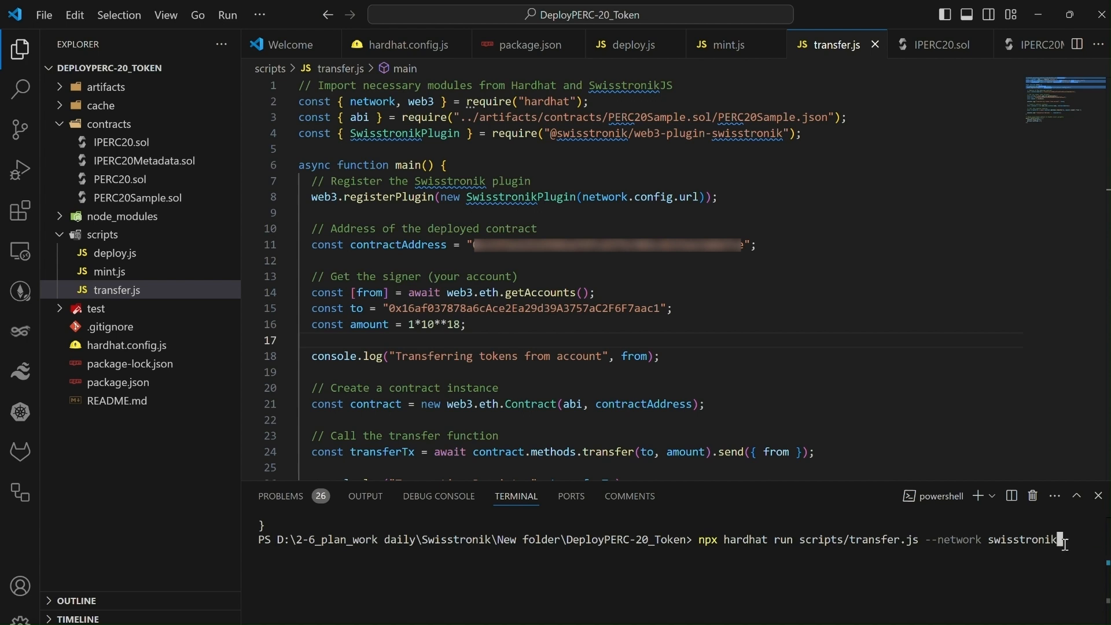
key(Return)
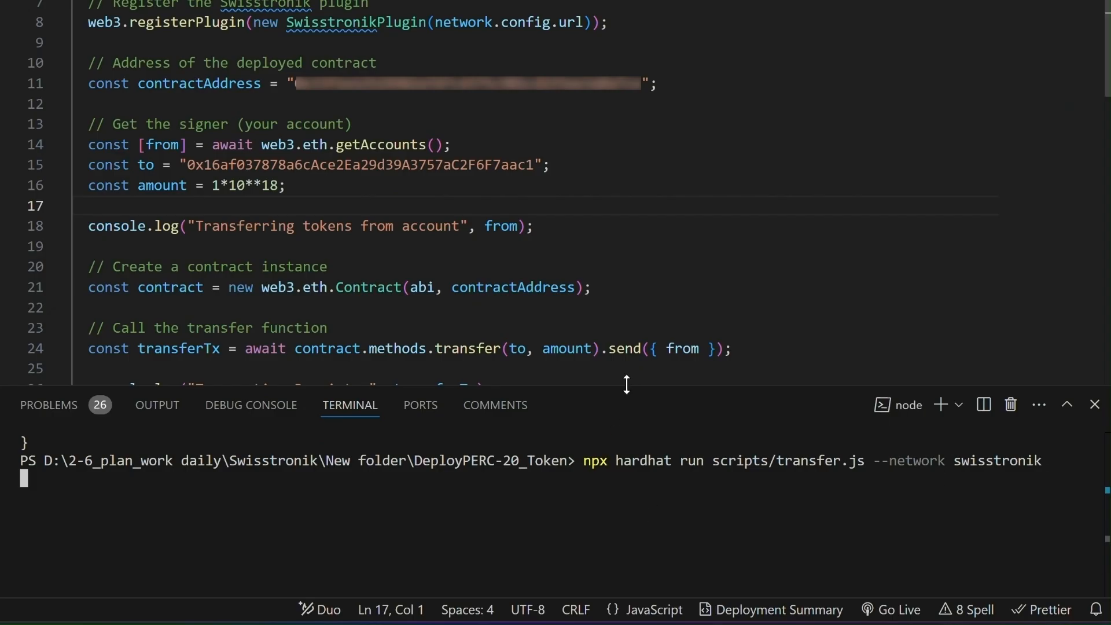
drag(634, 385, 635, 291)
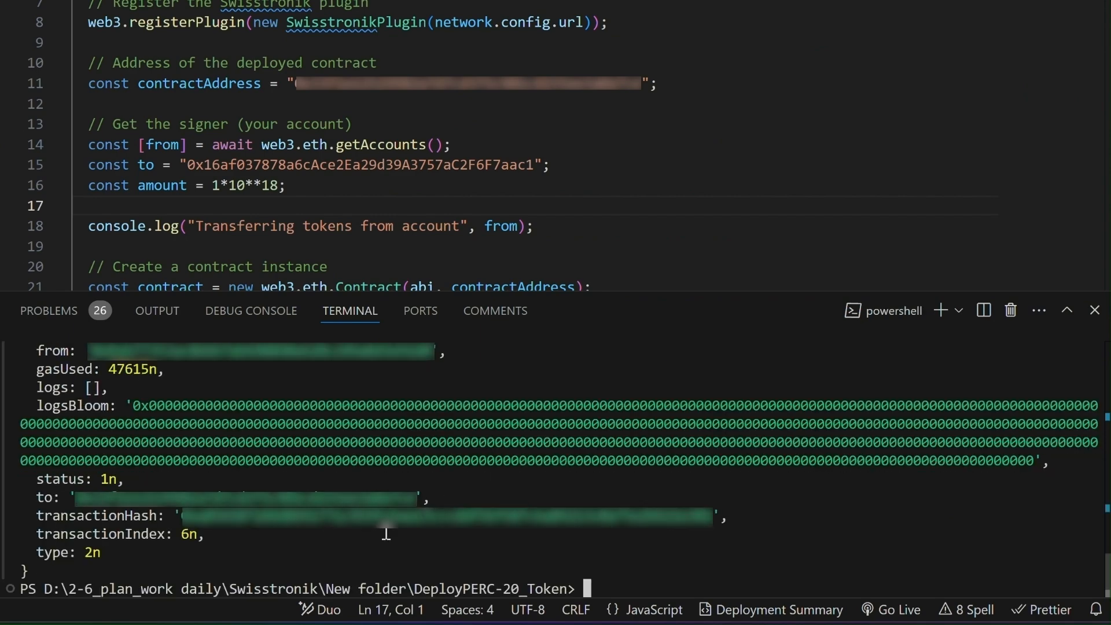
scroll(400, 544, up, 2)
scroll(399, 544, up, 2)
scroll(400, 543, down, 4)
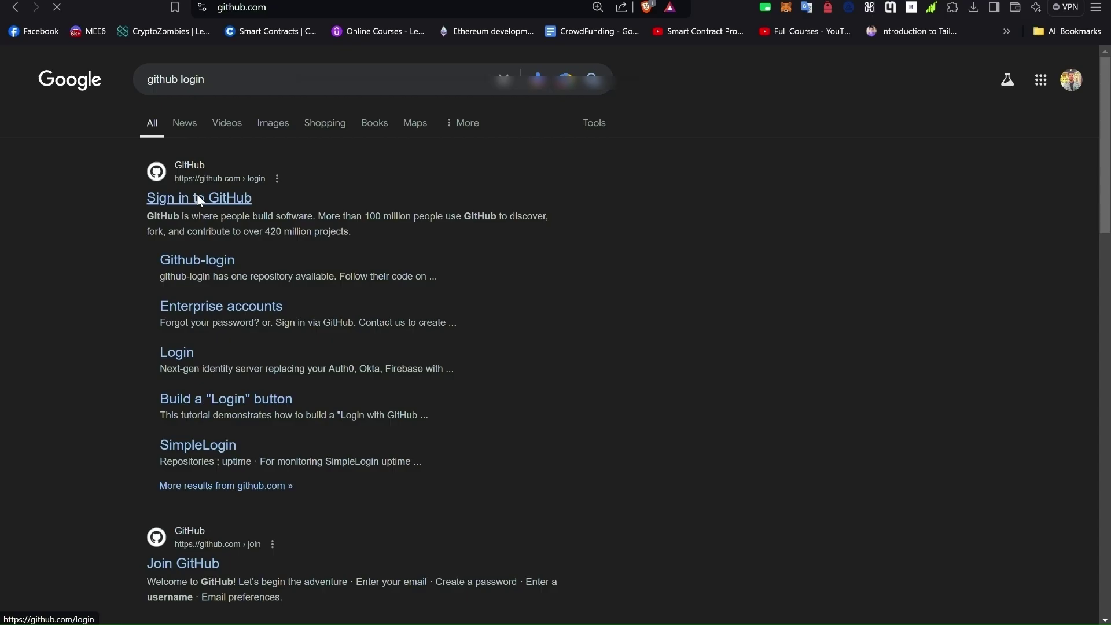
Sign in and create a public GitHub repository named DeployPERC20_Token.
click(197, 194)
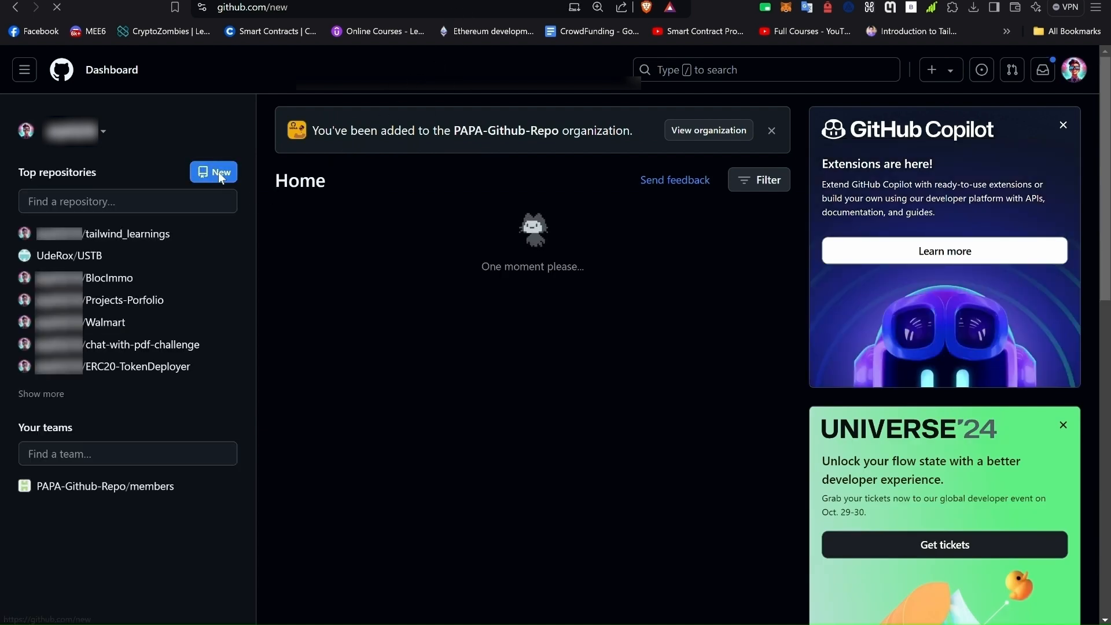
click(220, 174)
click(445, 352)
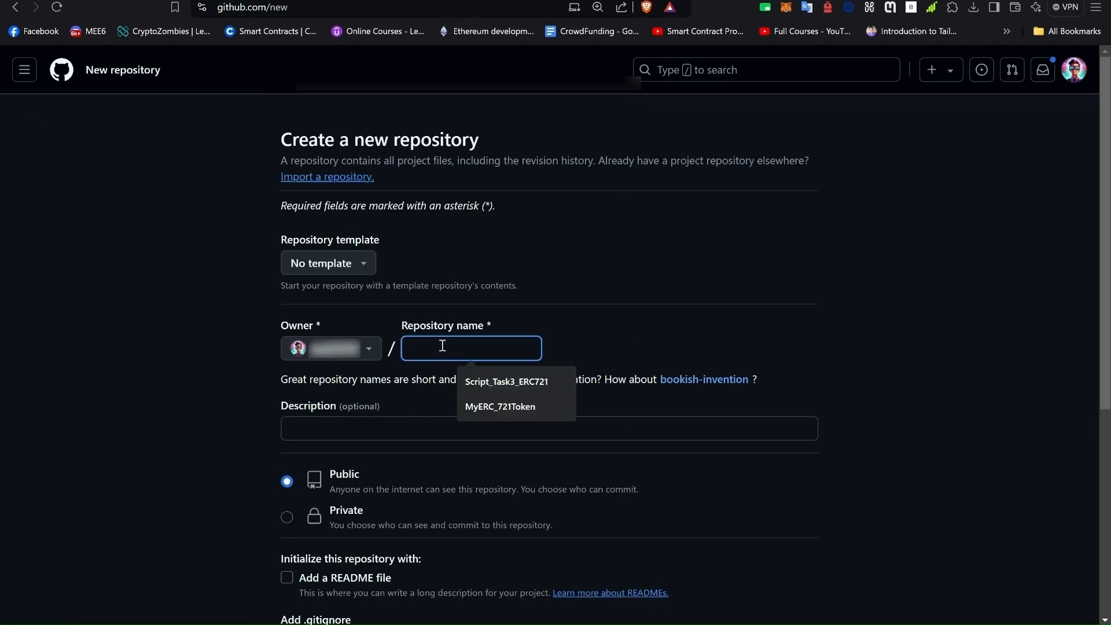
click(521, 351)
click(686, 357)
scroll(894, 397, down, 5)
scroll(895, 397, down, 3)
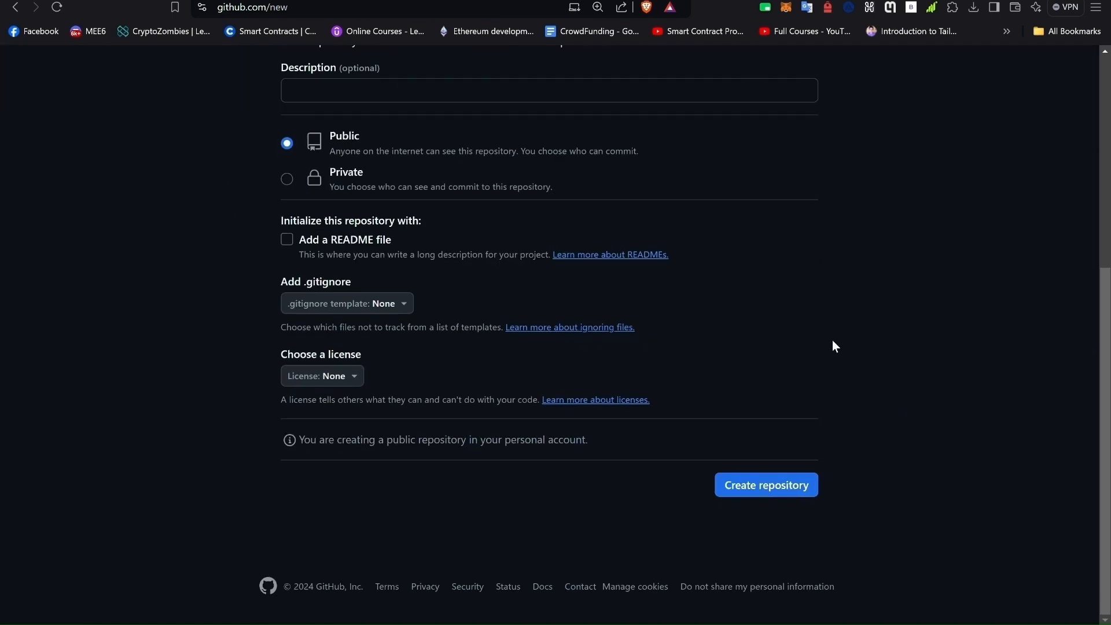
click(786, 486)
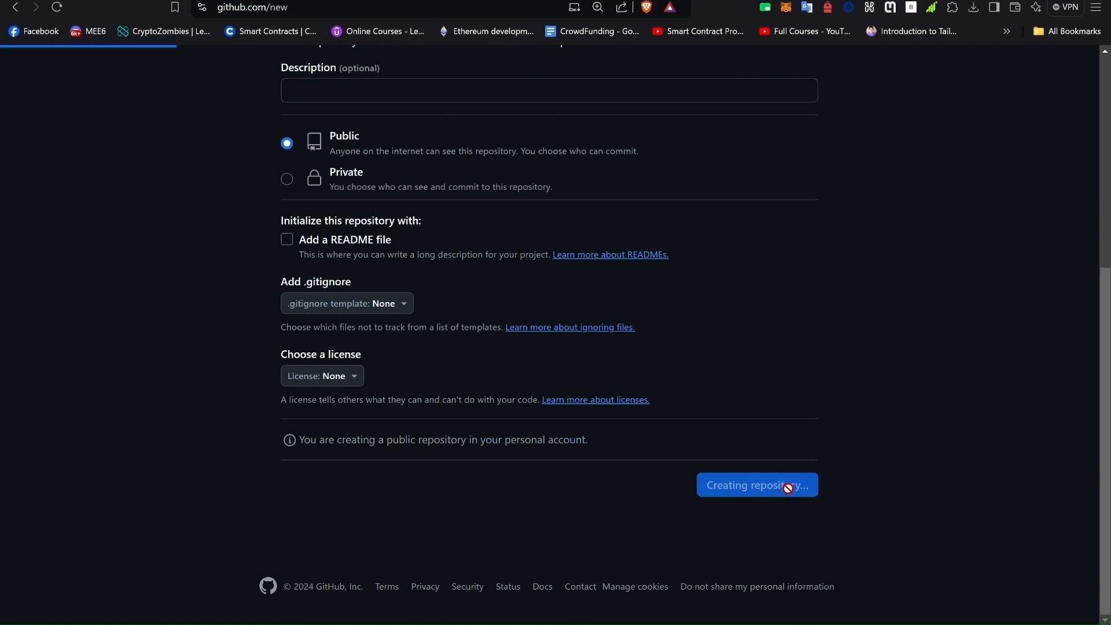
scroll(640, 500, down, 3)
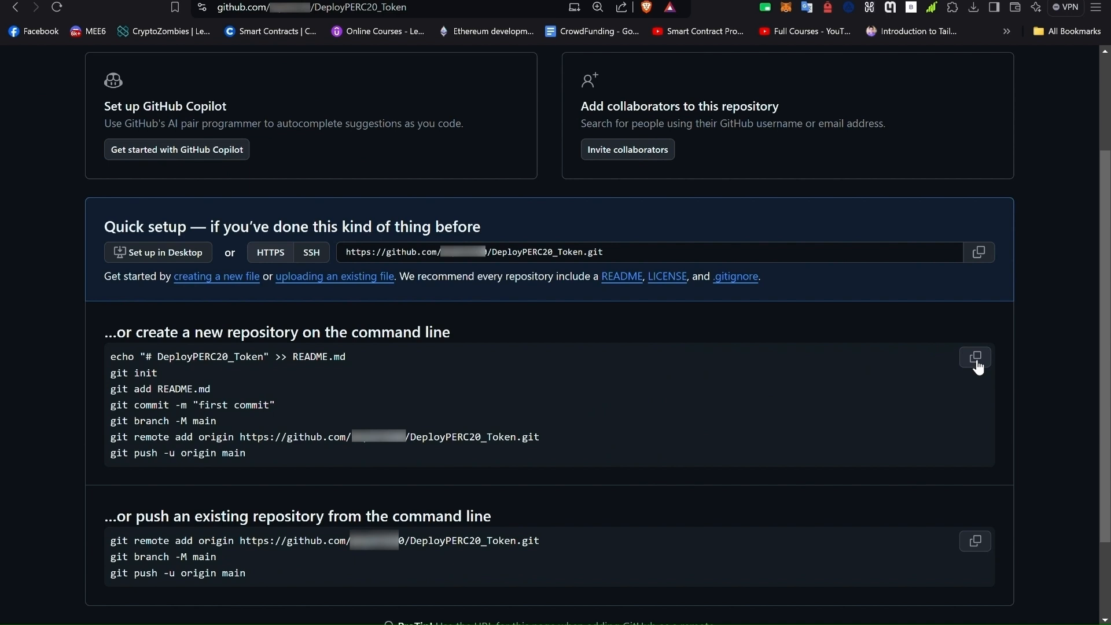
Initialise a Git repository in the project folder and stage all files with git add.
key(alt+Tab)
text(git init)
key(Return)
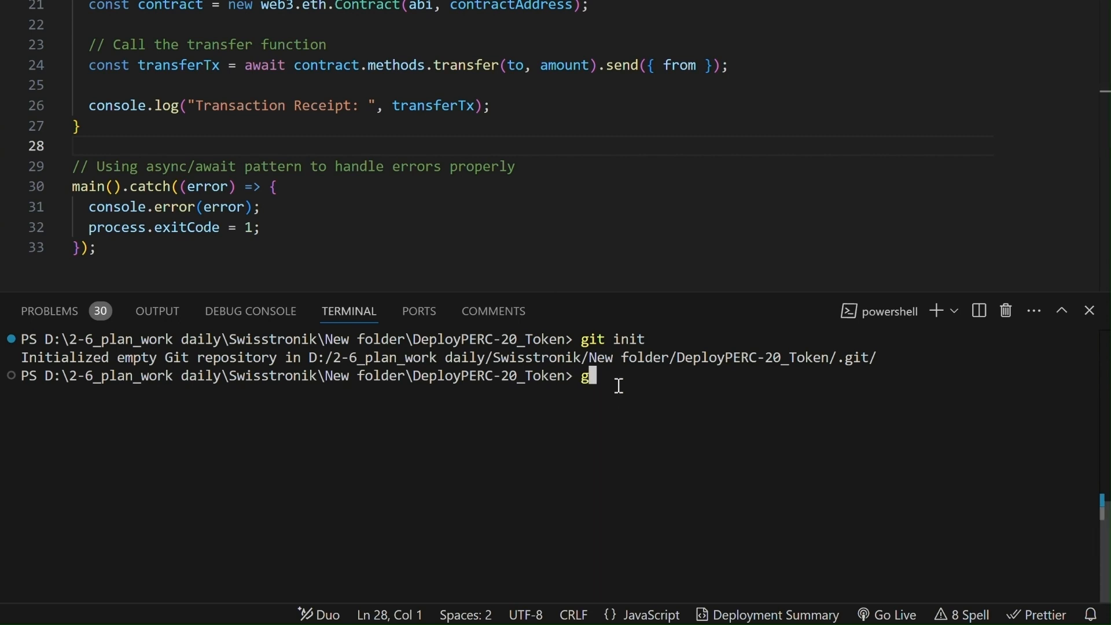
text(git add .)
key(Return)
text(git add .)
key(Return)
key(alt+Tab)
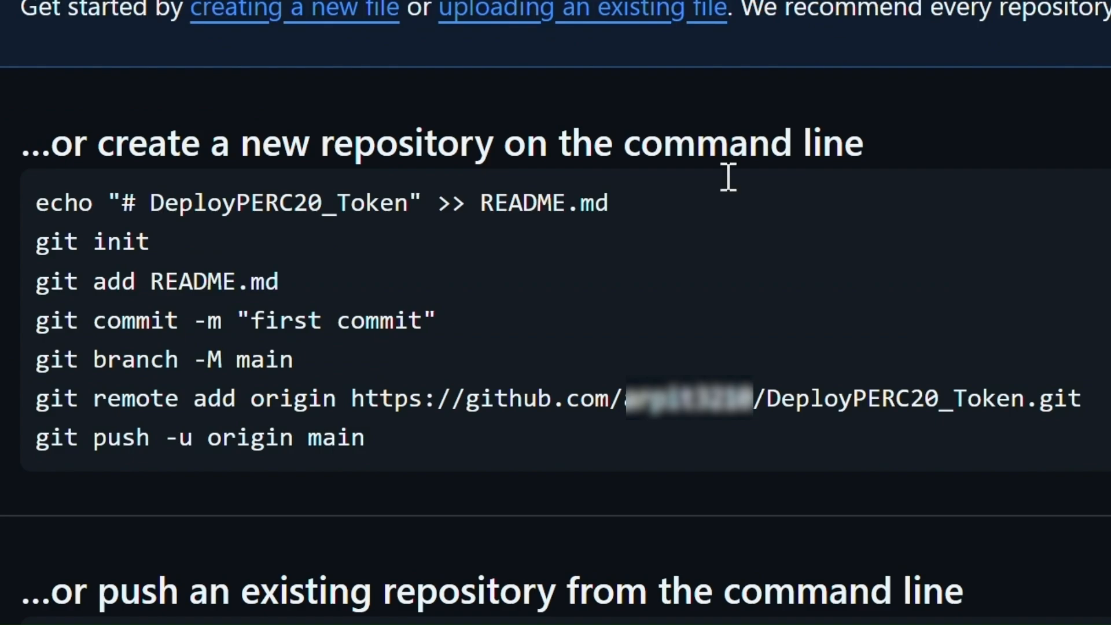
Commit, set the main branch and remote, and push the project to DeployPERC20_Token.
mouse_move(370, 438)
mouse_down()
mouse_move(48, 330)
mouse_move(26, 339)
mouse_up()
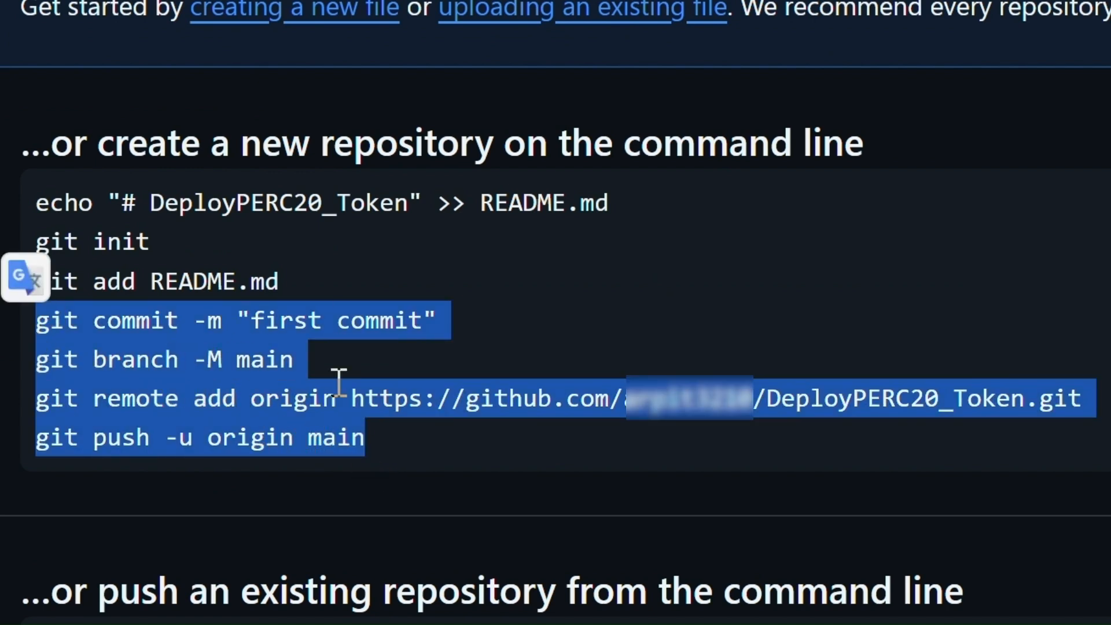
key(ctrl+v)
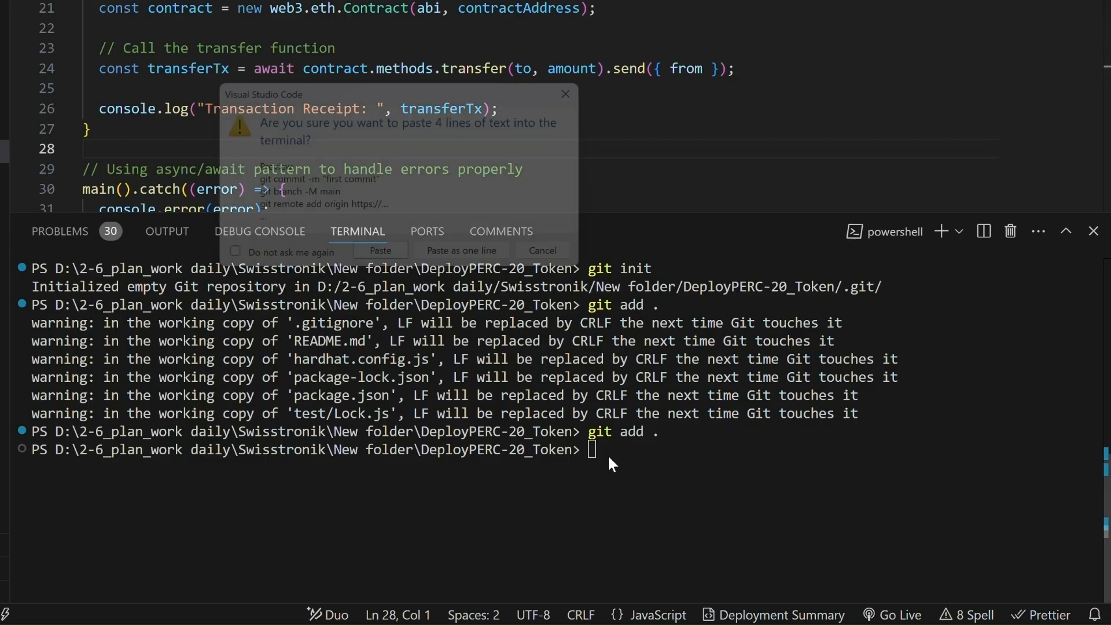
click(378, 256)
key(Return)
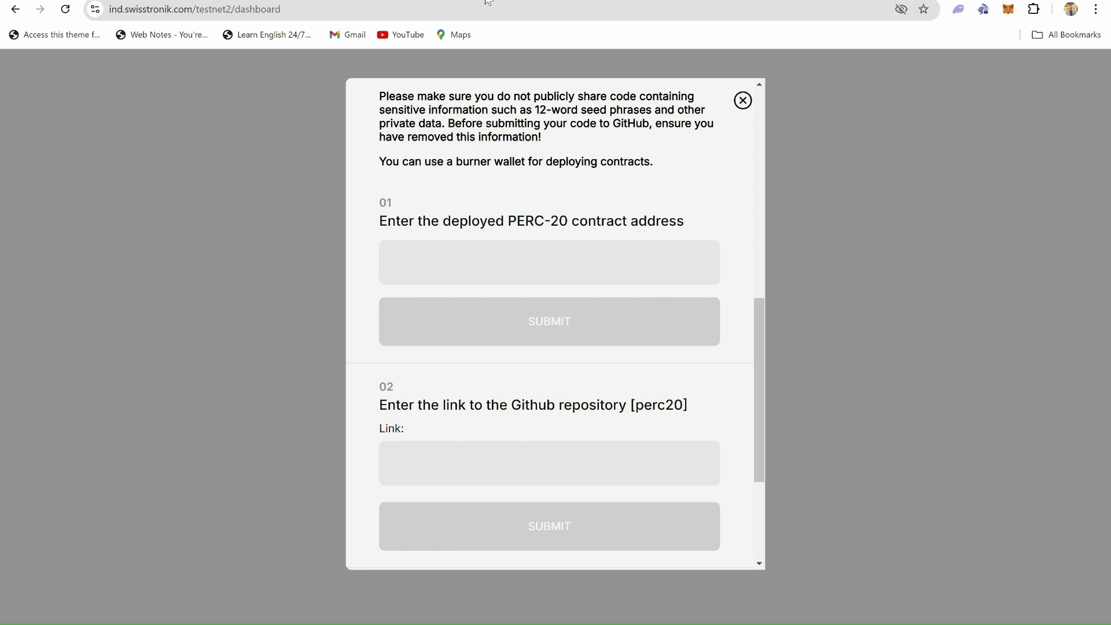
Copy the saved PERC-20 contract address from the Notepad notes.
drag(445, 224, 628, 221)
click(526, 178)
key(alt+Tab)
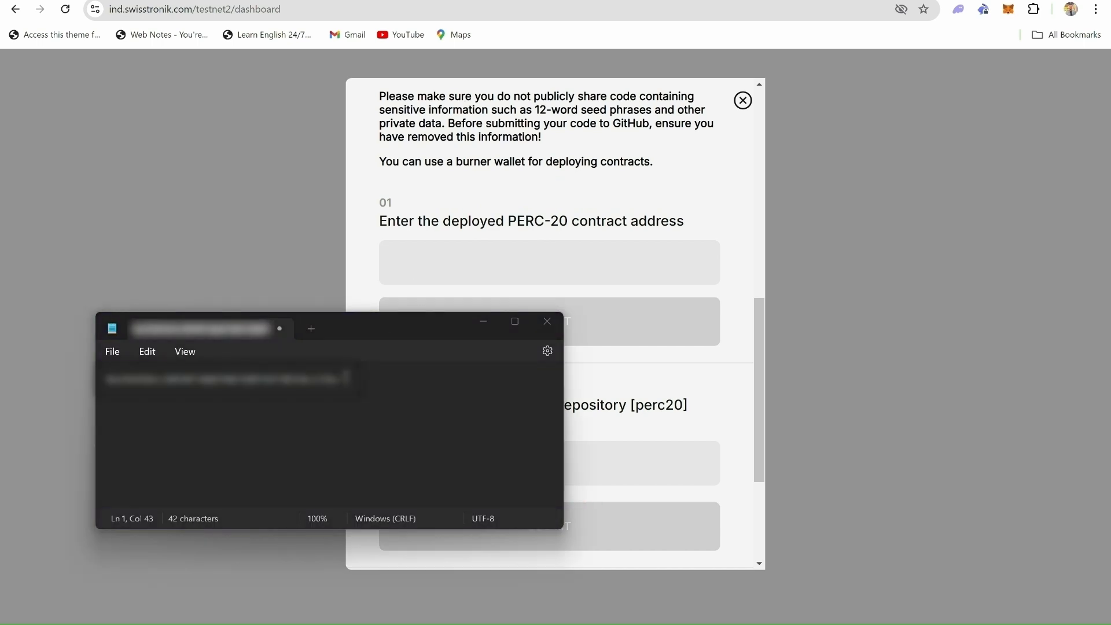
drag(339, 380, 99, 379)
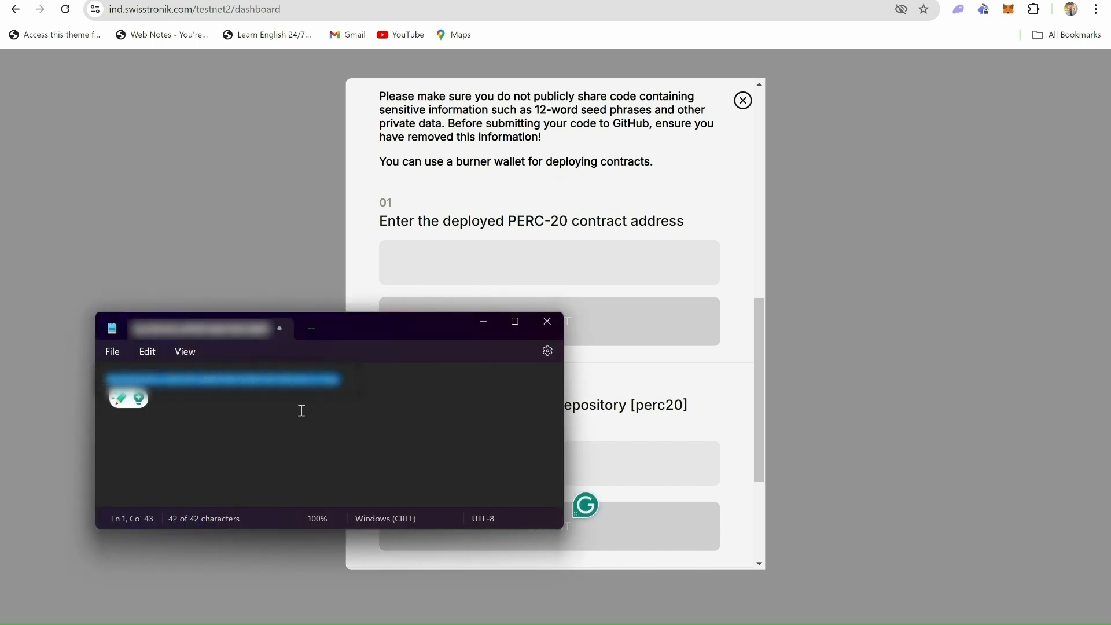
key(ctrl+c)
Submit the contract address in the dashboard's contract address task.
key(alt+Tab)
click(408, 252)
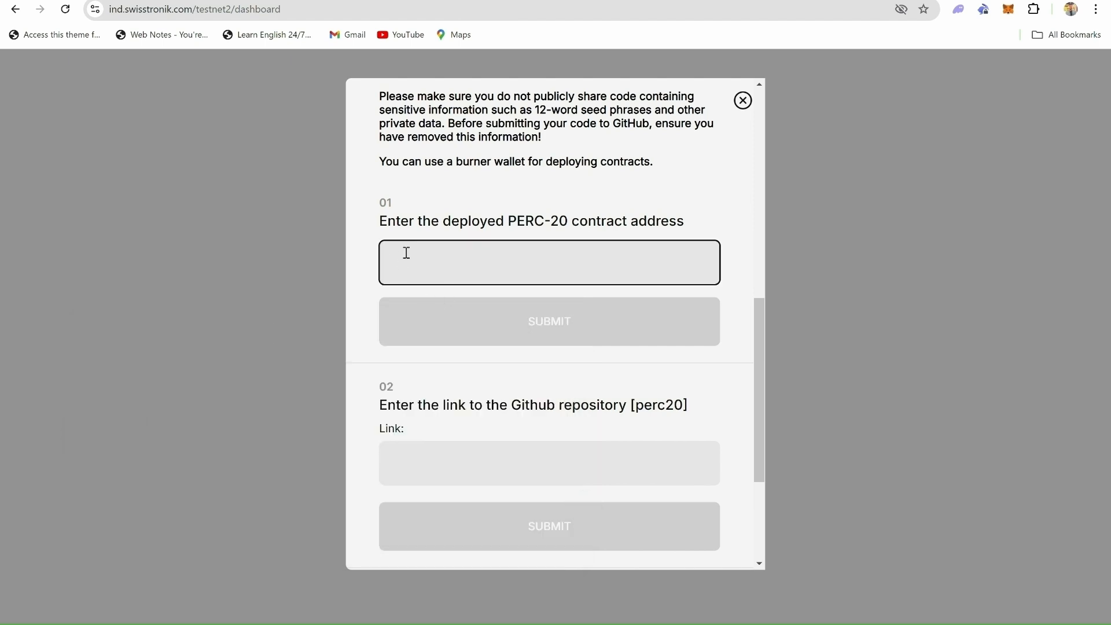
key(ctrl+v)
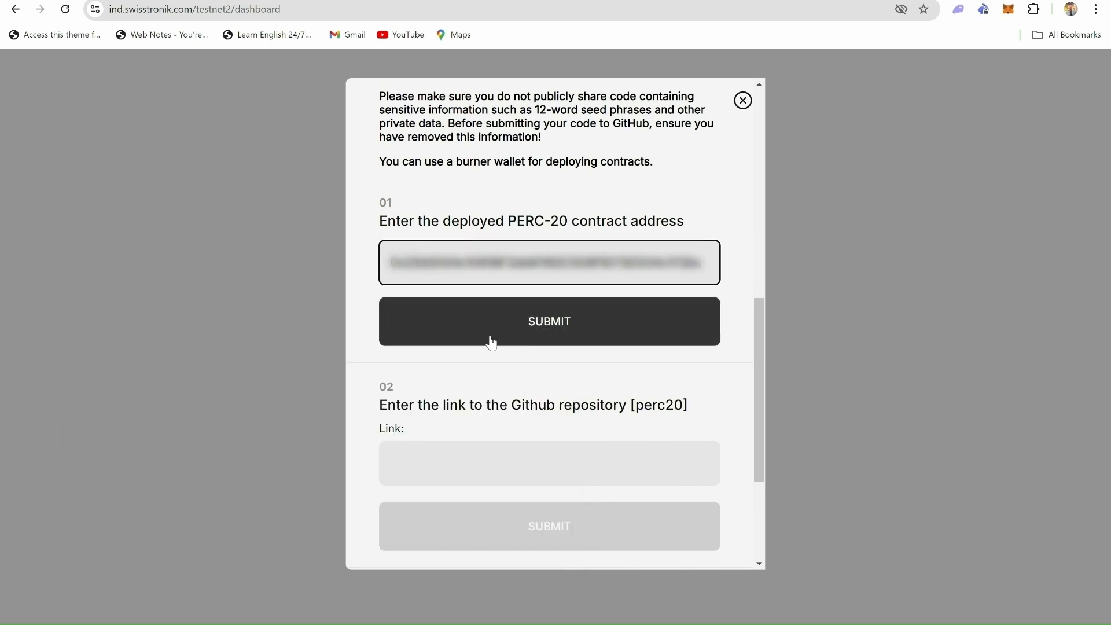
click(490, 334)
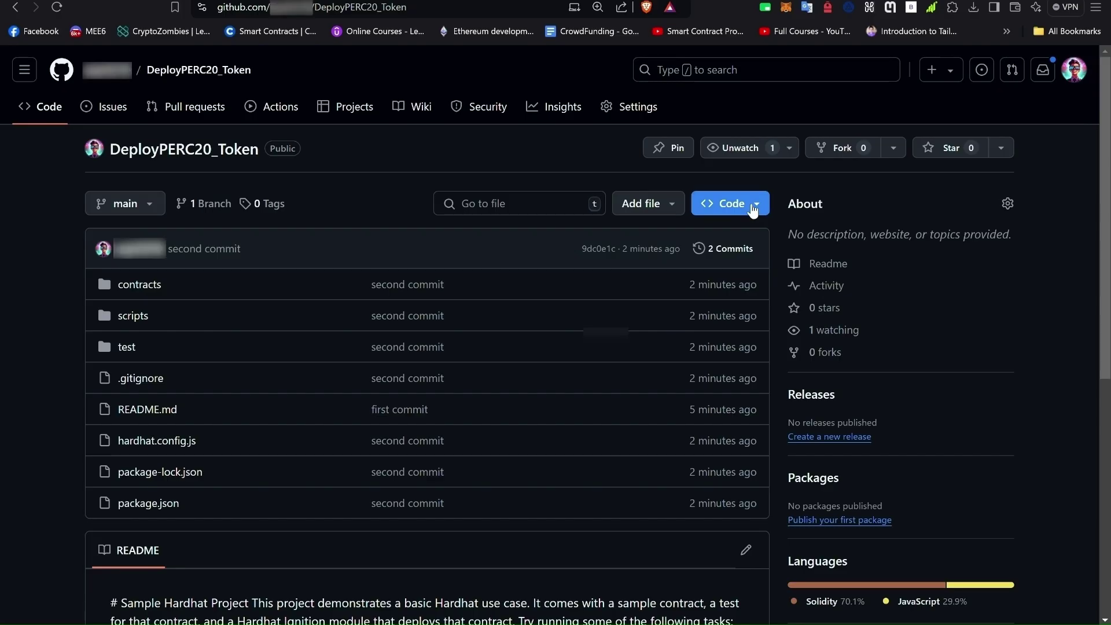
Copy the repository's HTTPS clone link and submit it as task 02's GitHub link.
click(732, 204)
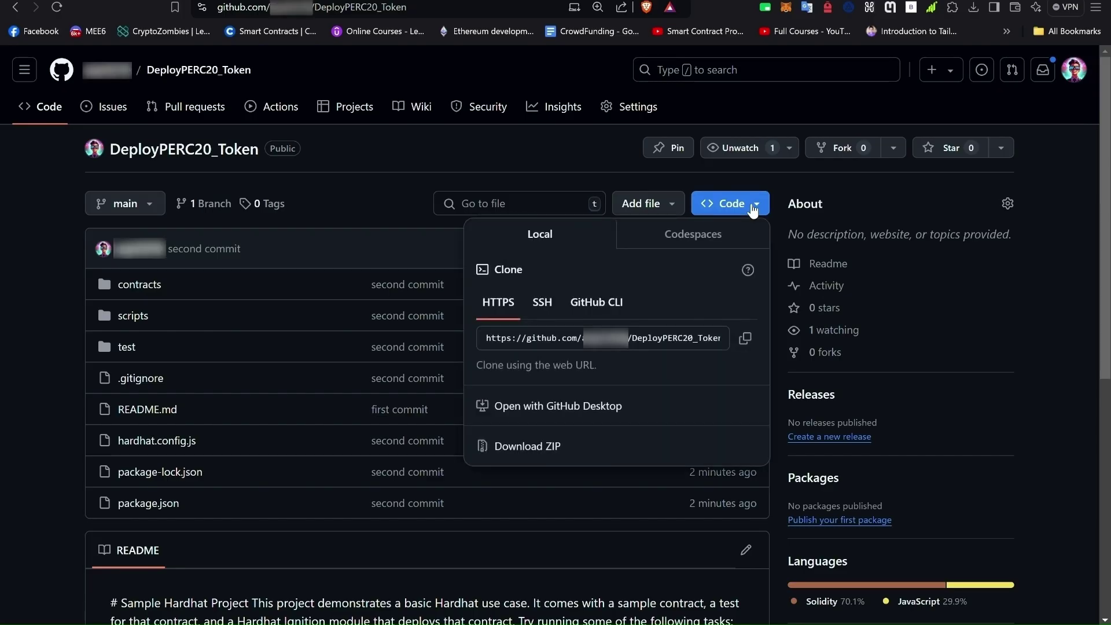
click(746, 338)
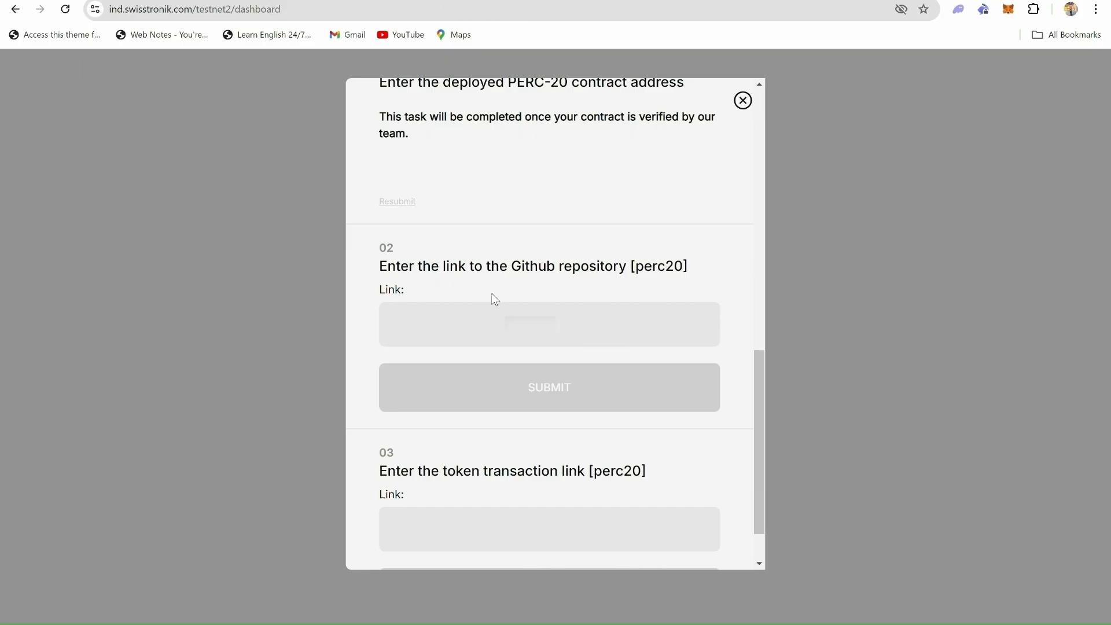
click(481, 329)
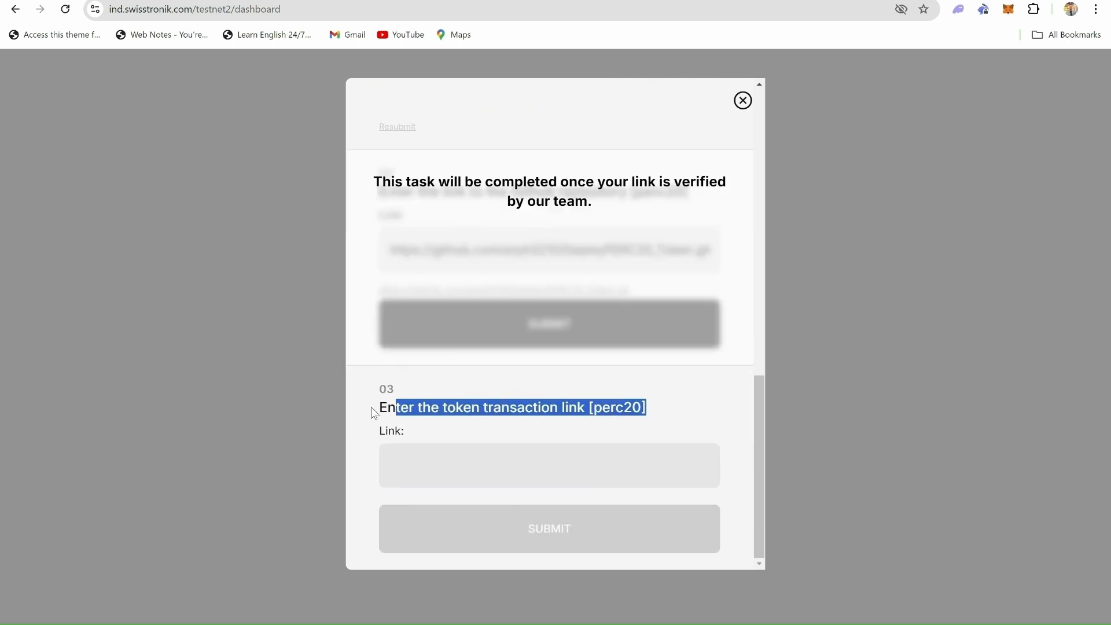
click(673, 413)
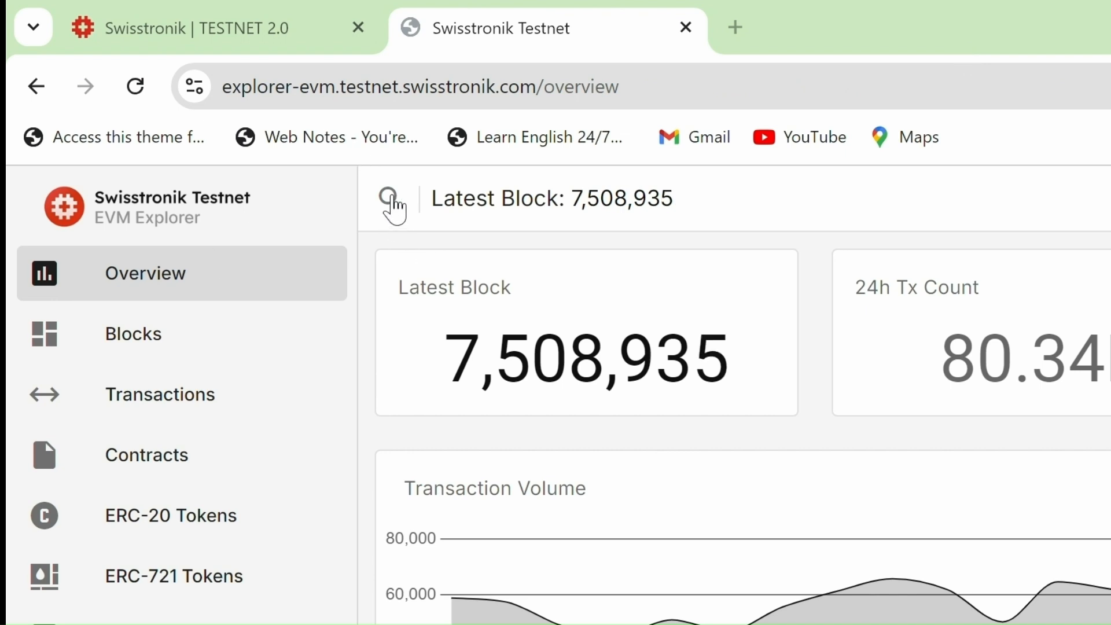
Look up the wallet address in the Swisstronik EVM Explorer.
click(389, 198)
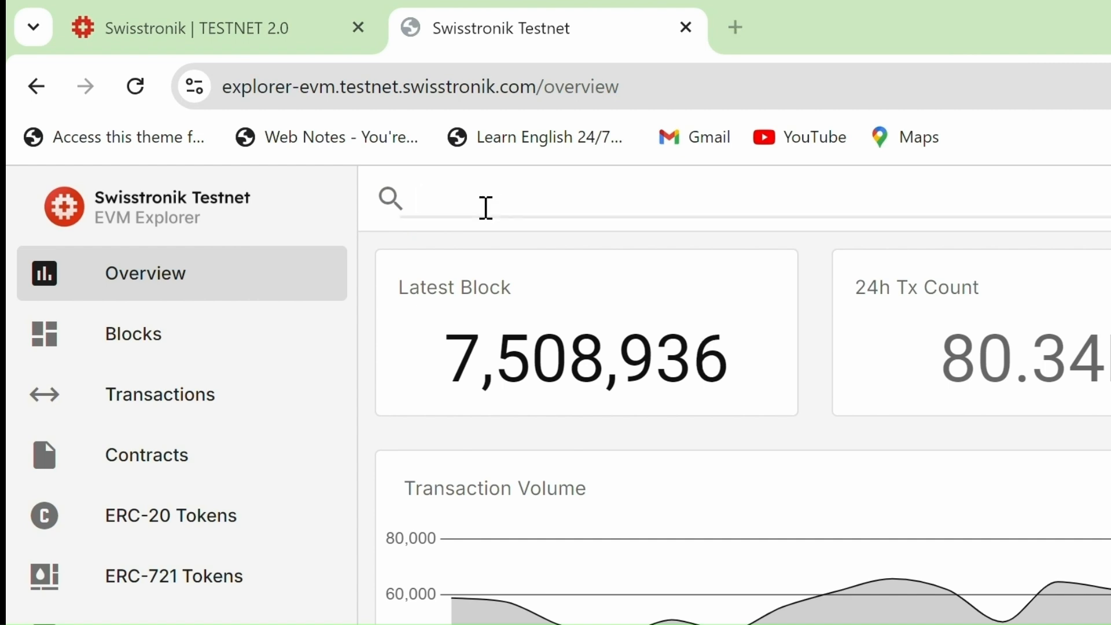
key(super)
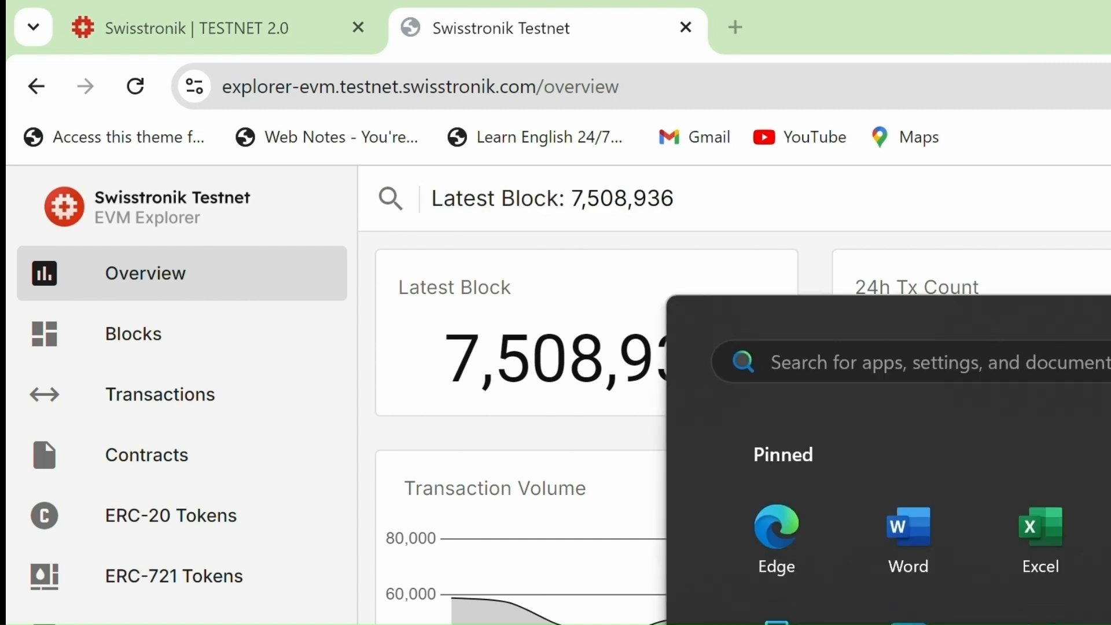
key(super)
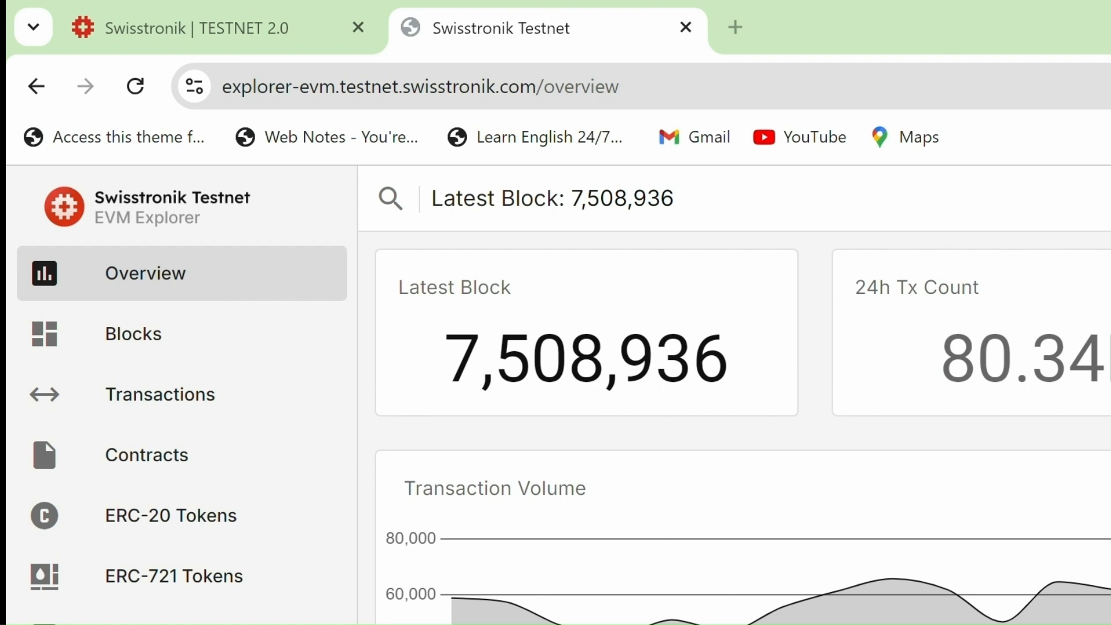
click(391, 200)
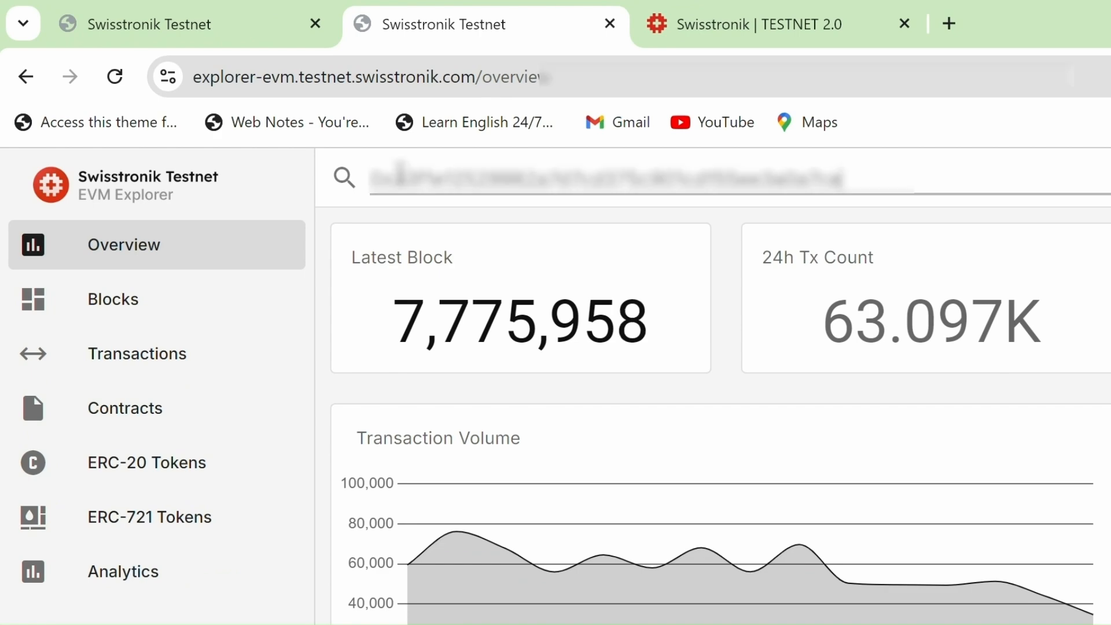
click(478, 281)
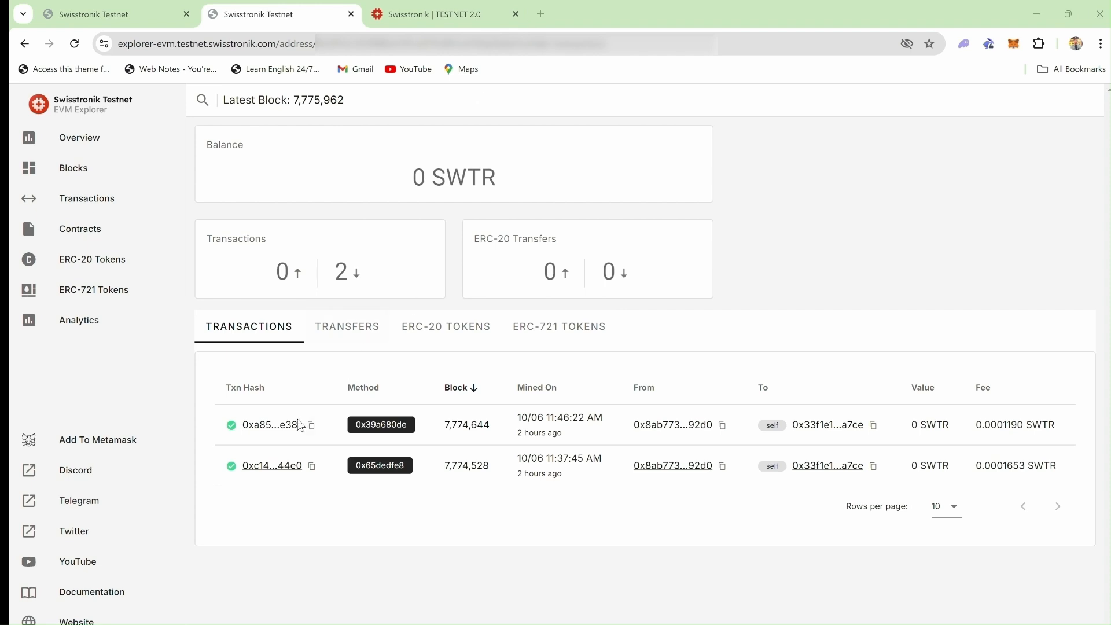
Review both transactions and copy the recipient address of the block 7,774,644 transaction.
click(272, 425)
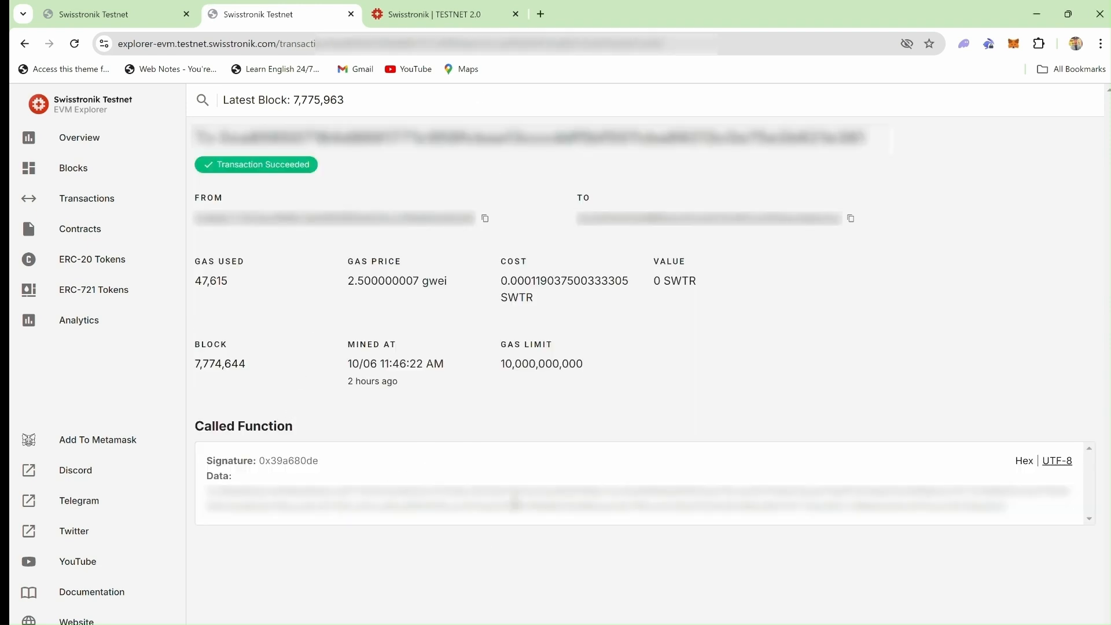
click(24, 44)
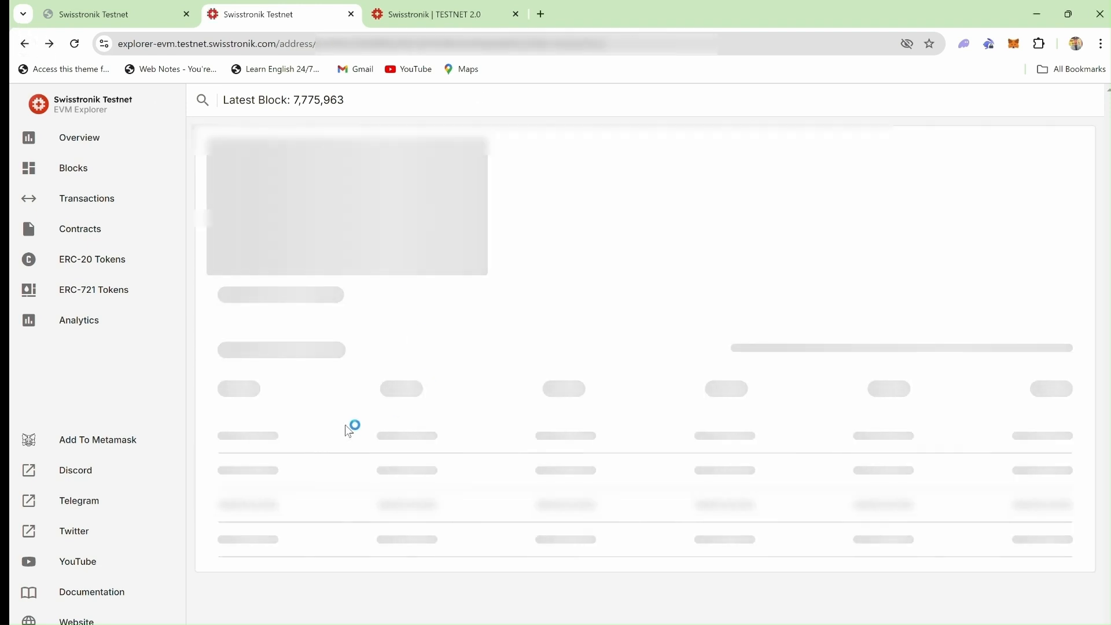
click(273, 453)
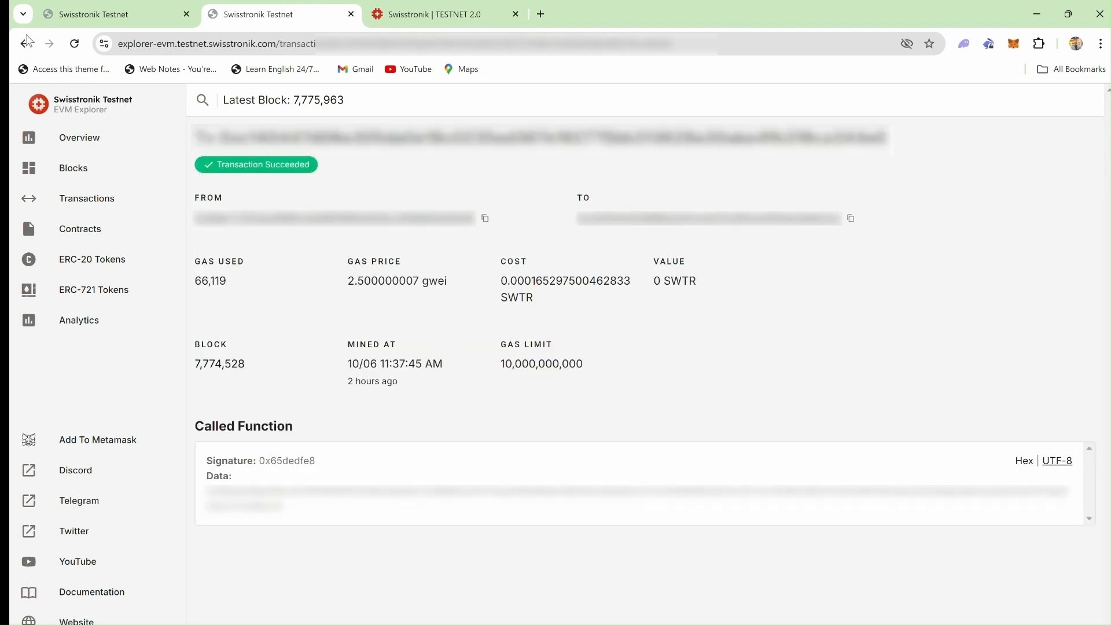
click(24, 44)
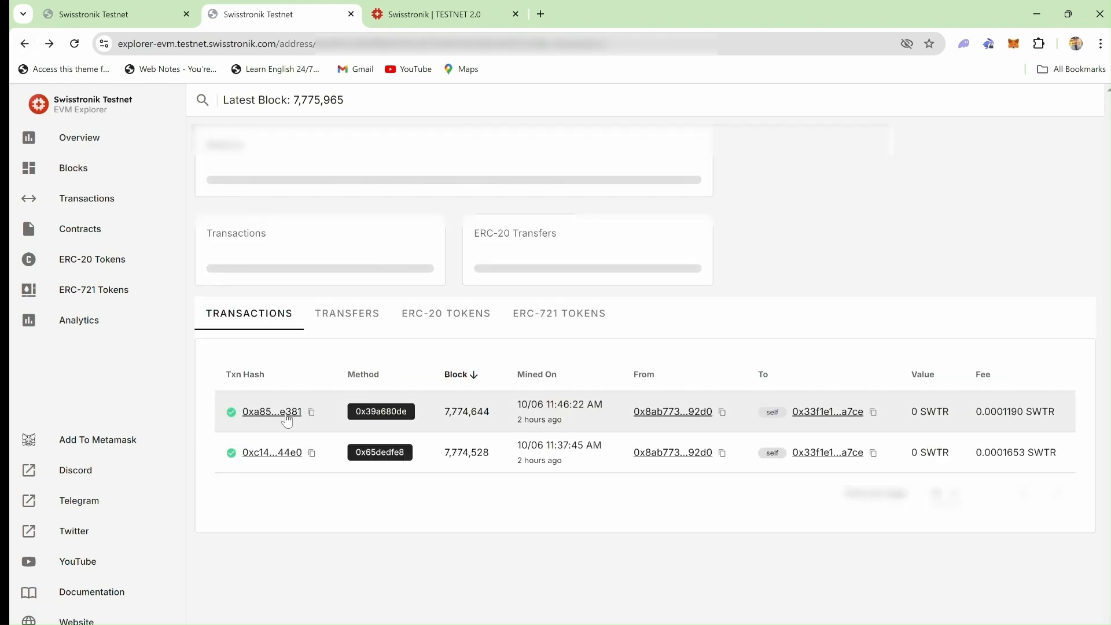
click(271, 411)
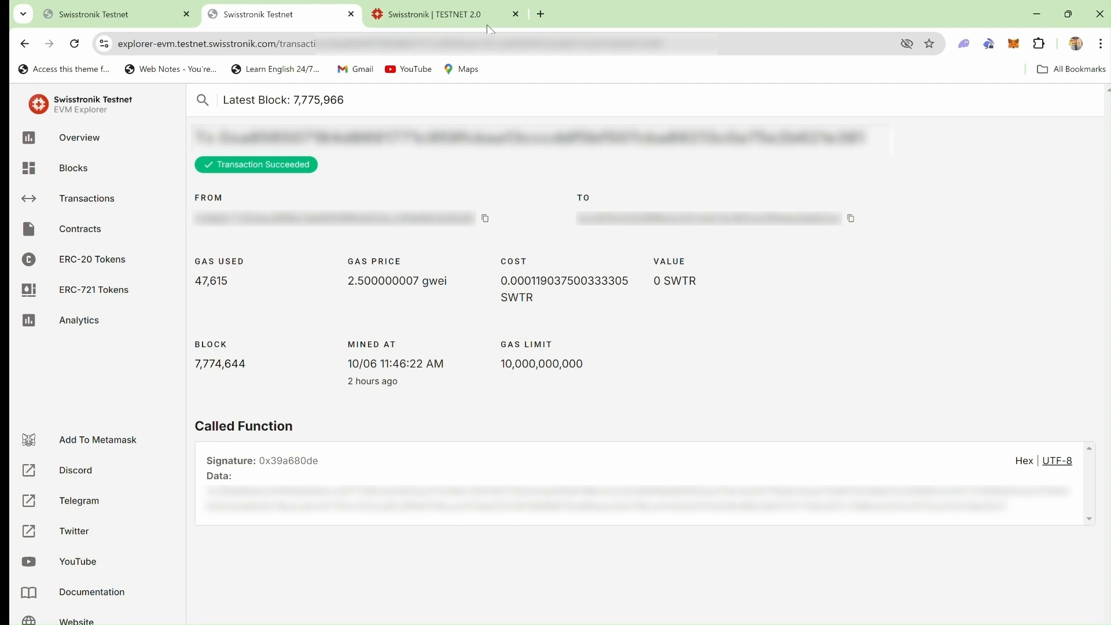
click(853, 220)
Import the pSWTR token into MetaMask from the copied contract address, showing 99 pSWTR.
click(1014, 44)
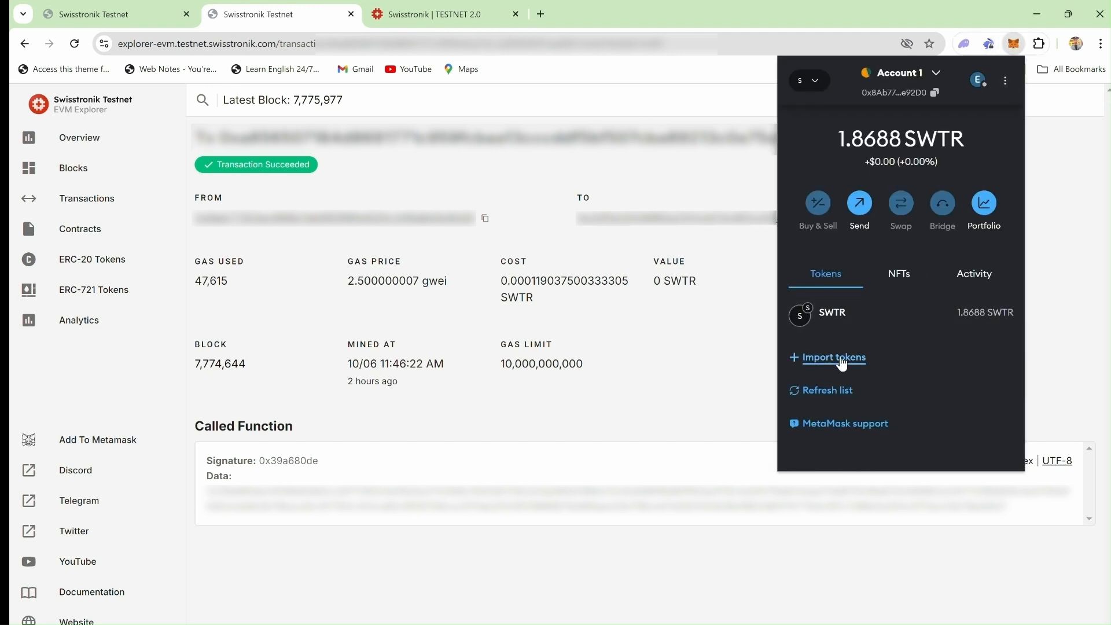
click(834, 356)
click(833, 282)
key(ctrl+v)
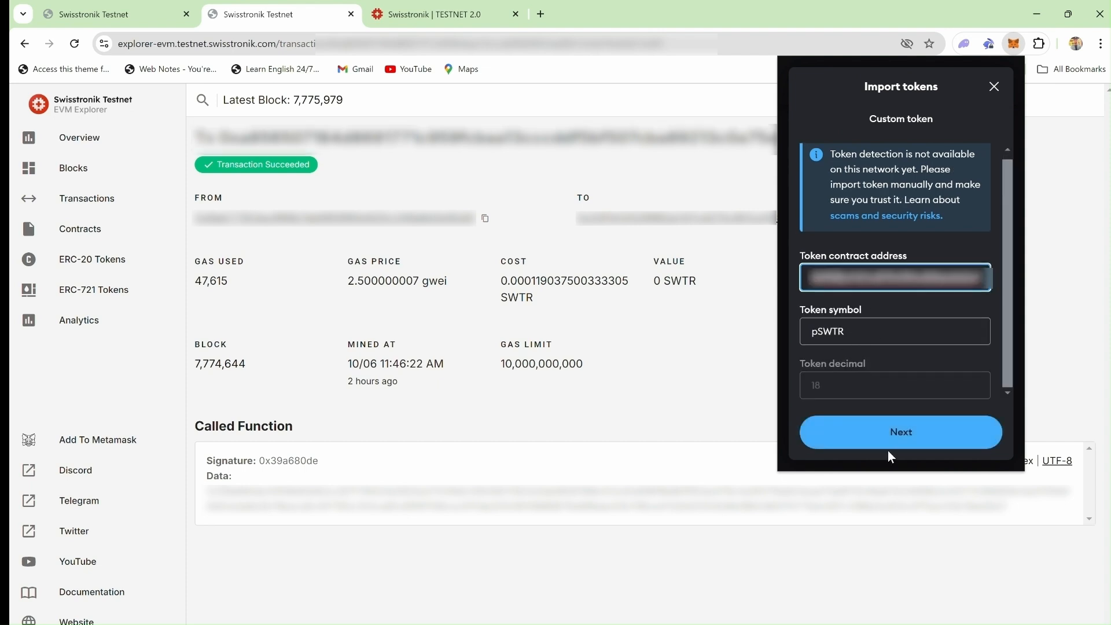
click(895, 432)
click(955, 432)
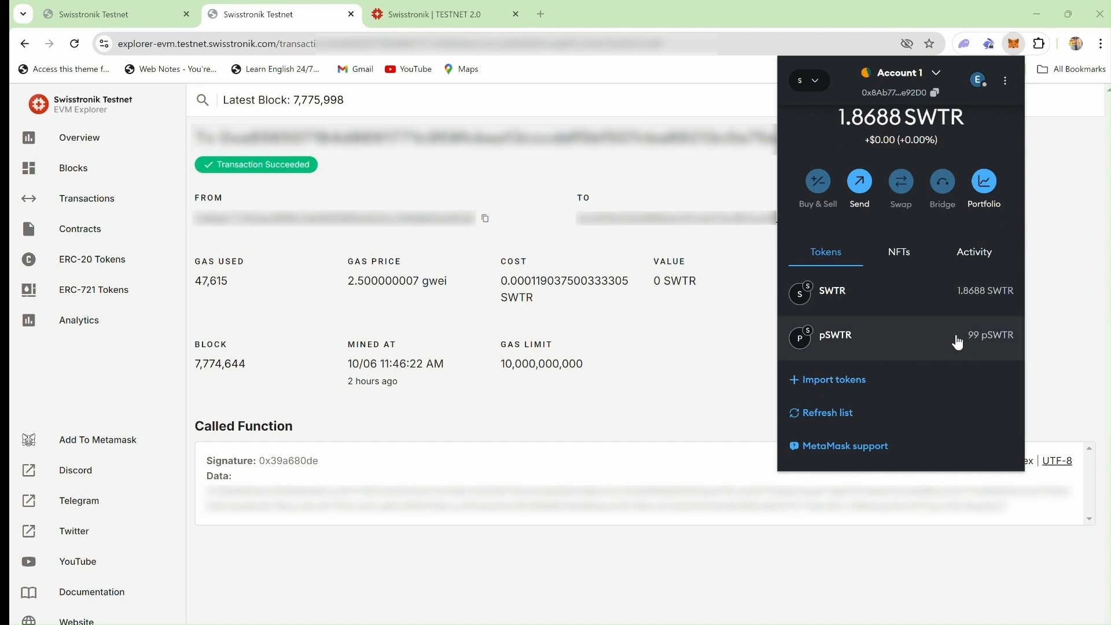
Copy the transaction page URL and return to the dashboard's task 03 link field.
click(490, 27)
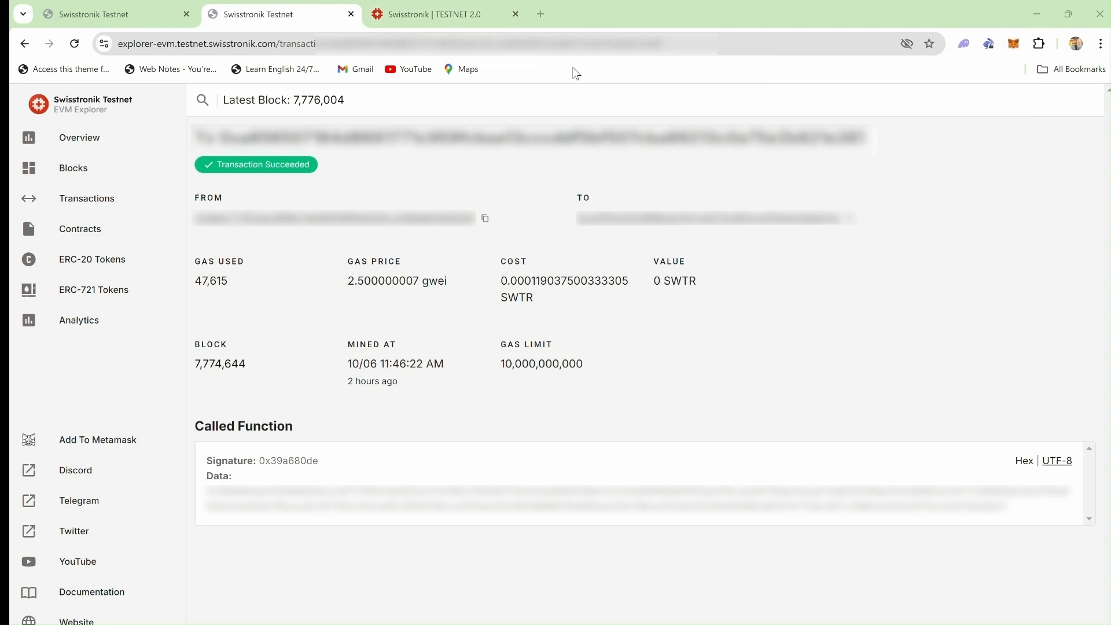
click(721, 43)
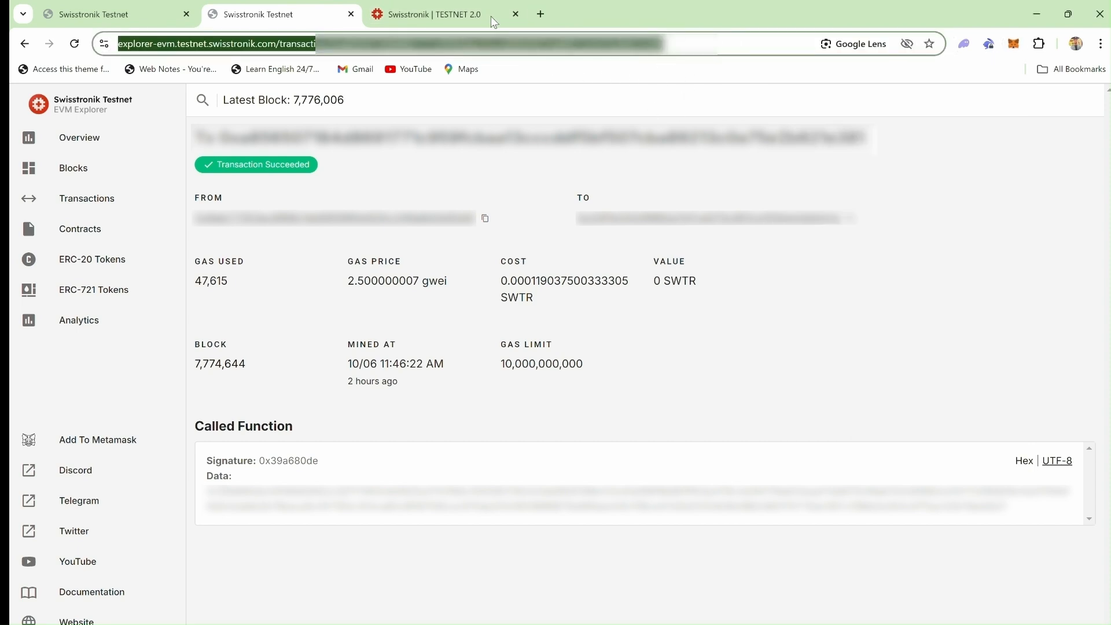
click(435, 14)
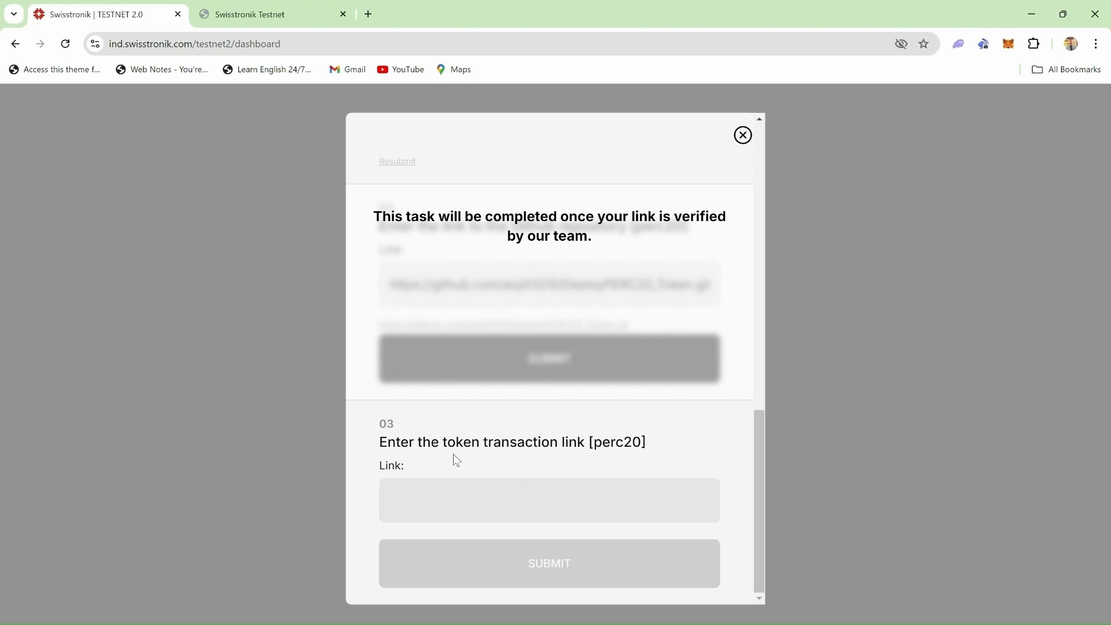
drag(443, 441, 599, 442)
Submit the transaction link as the token transaction task and close the task dialog.
click(524, 499)
key(ctrl+v)
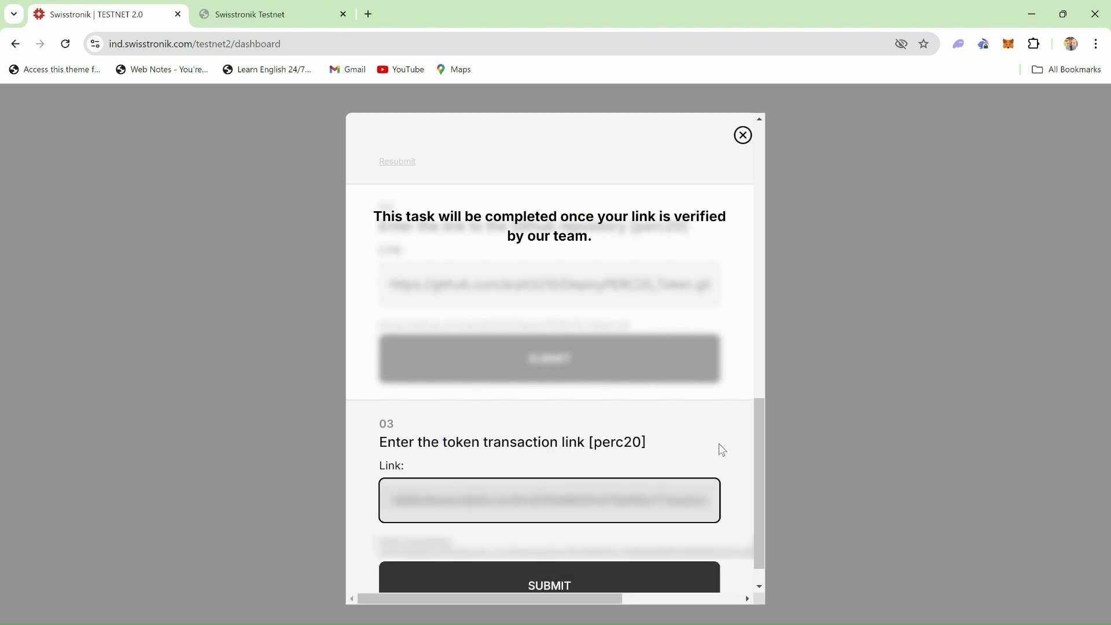
scroll(597, 539, down, 1)
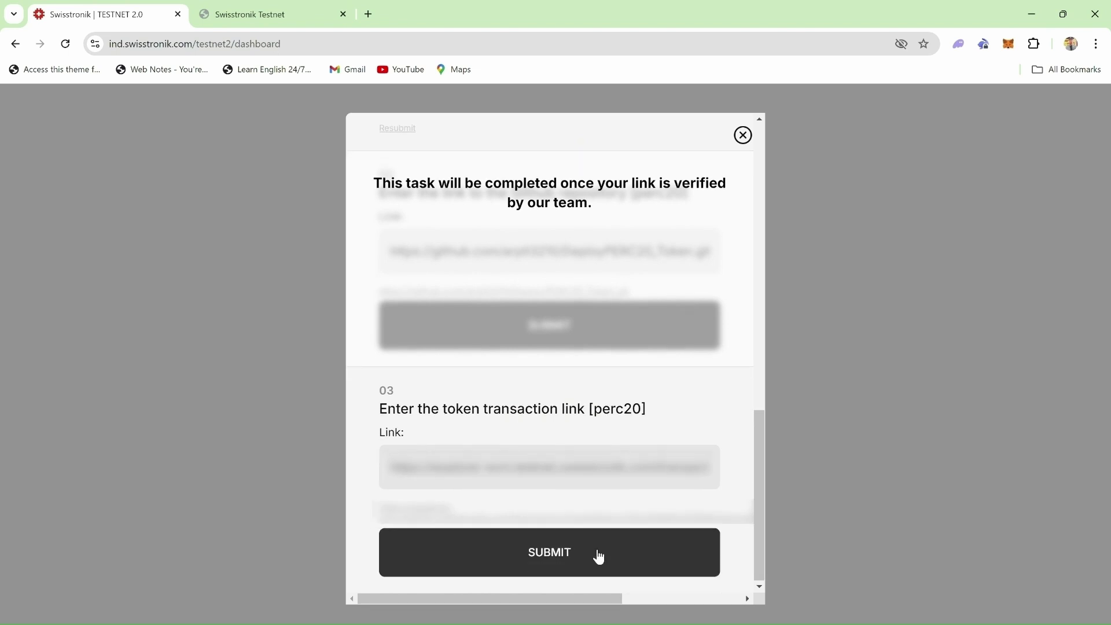
click(566, 549)
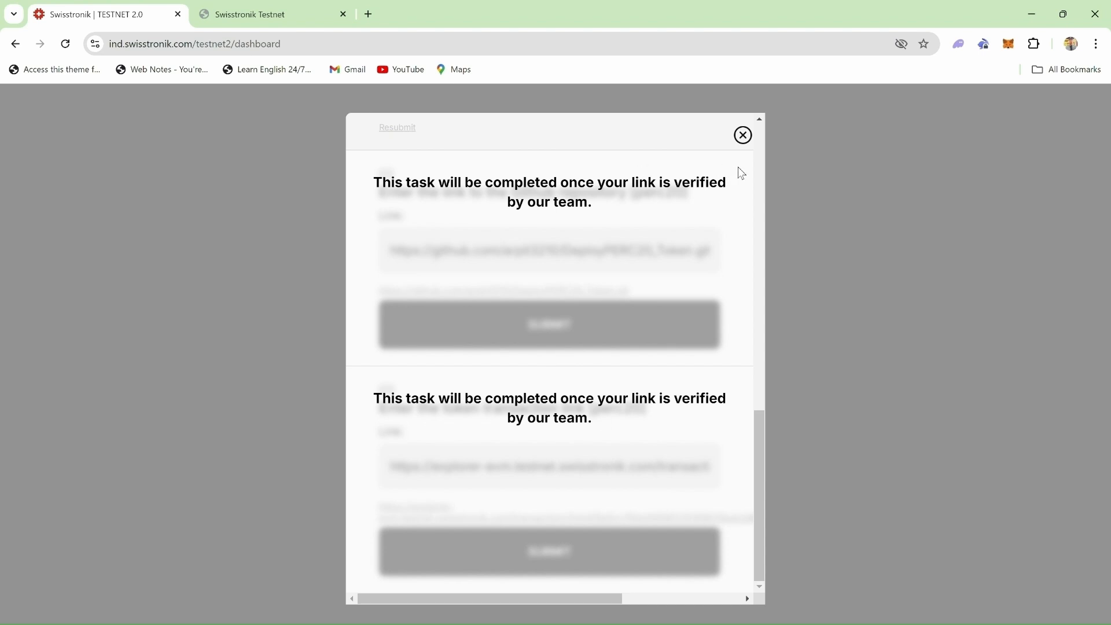
click(743, 135)
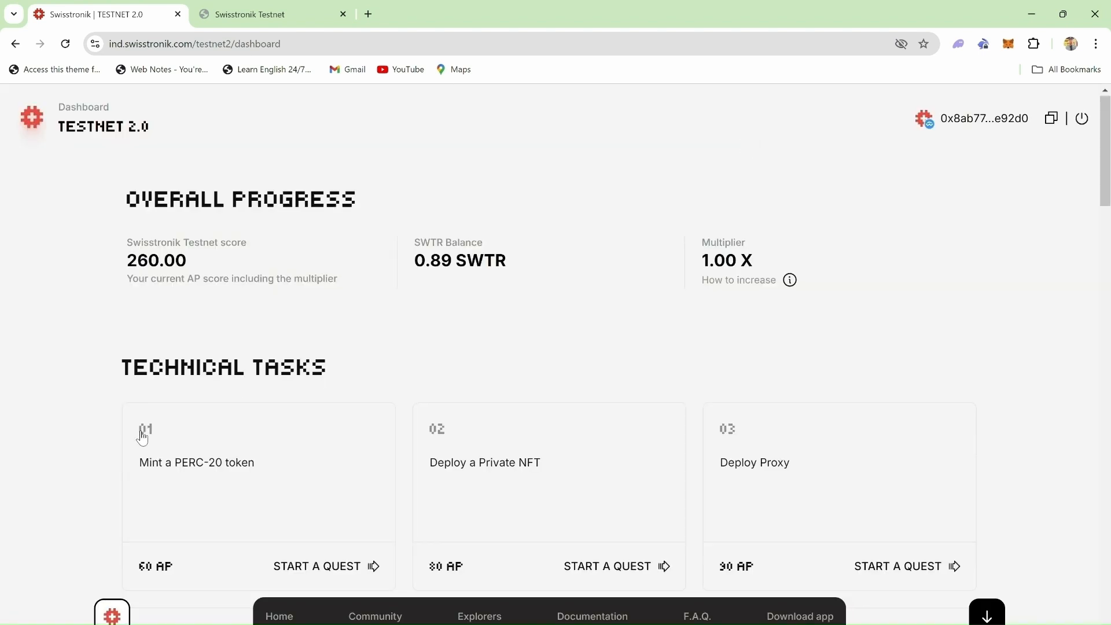
scroll(133, 436, down, 1)
scroll(134, 436, down, 1)
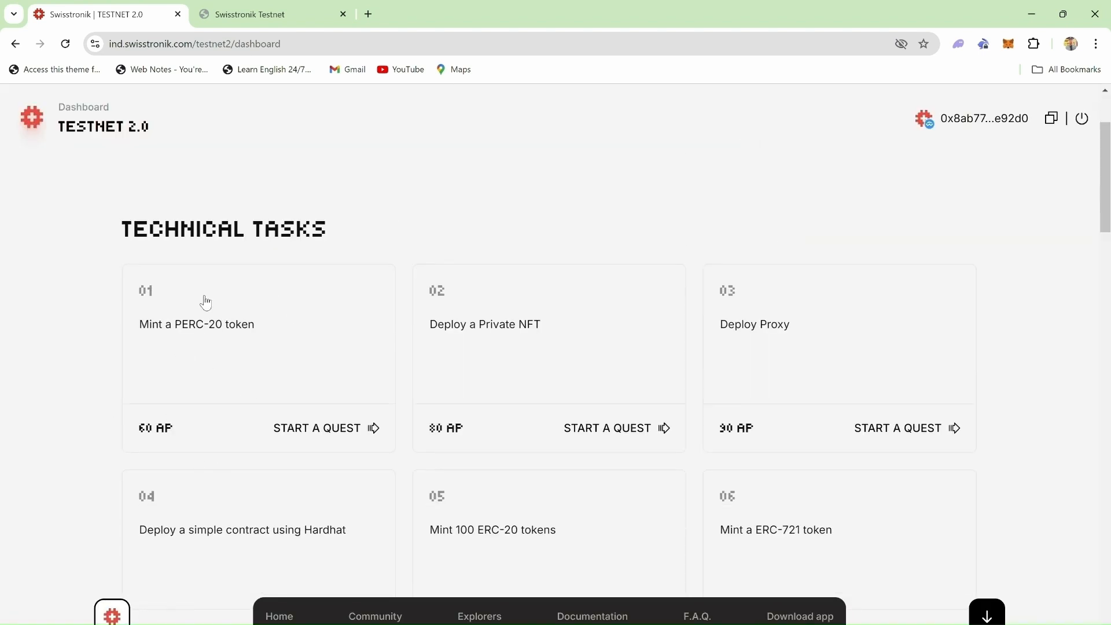